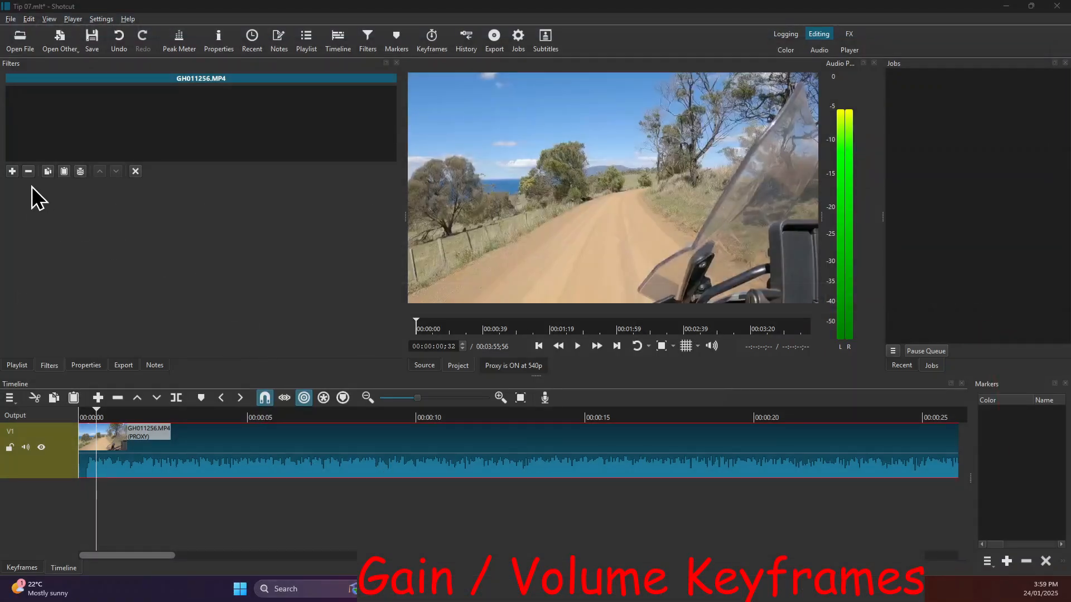
Add the Gain / Volume filter to the GH011256.MP4 clip and play a few seconds at the default level
{"action": "left_click", "coordinate": [12, 171]}
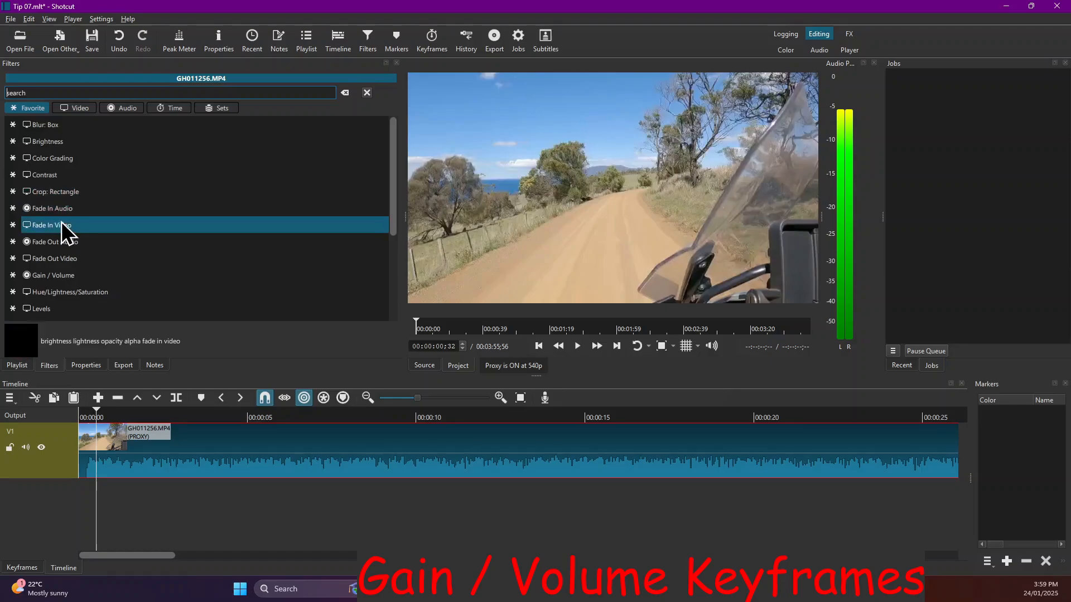
{"action": "left_click", "coordinate": [55, 279]}
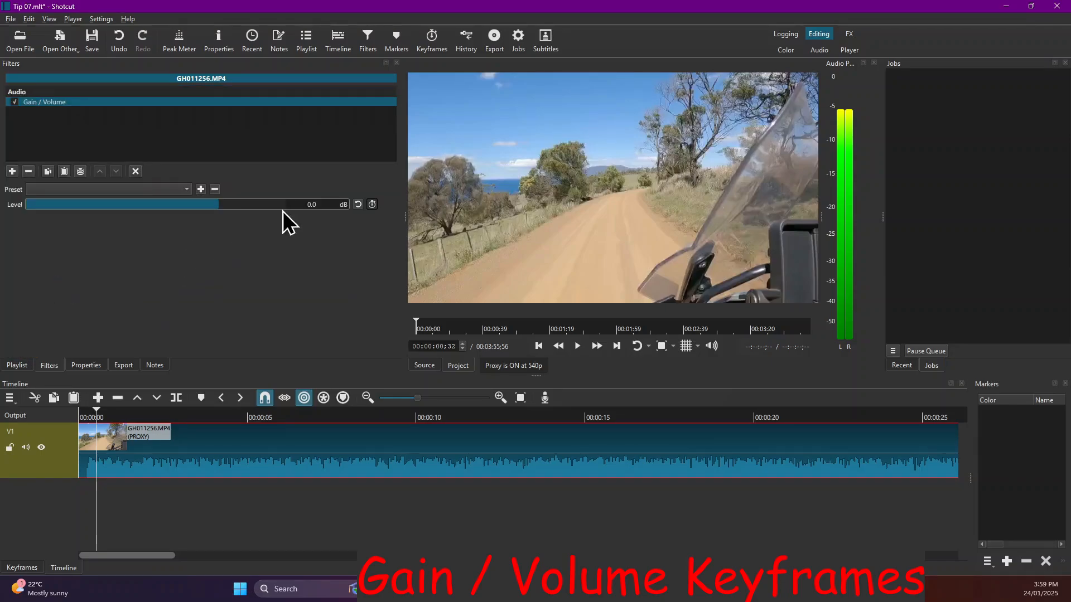
{"action": "left_click", "coordinate": [578, 350]}
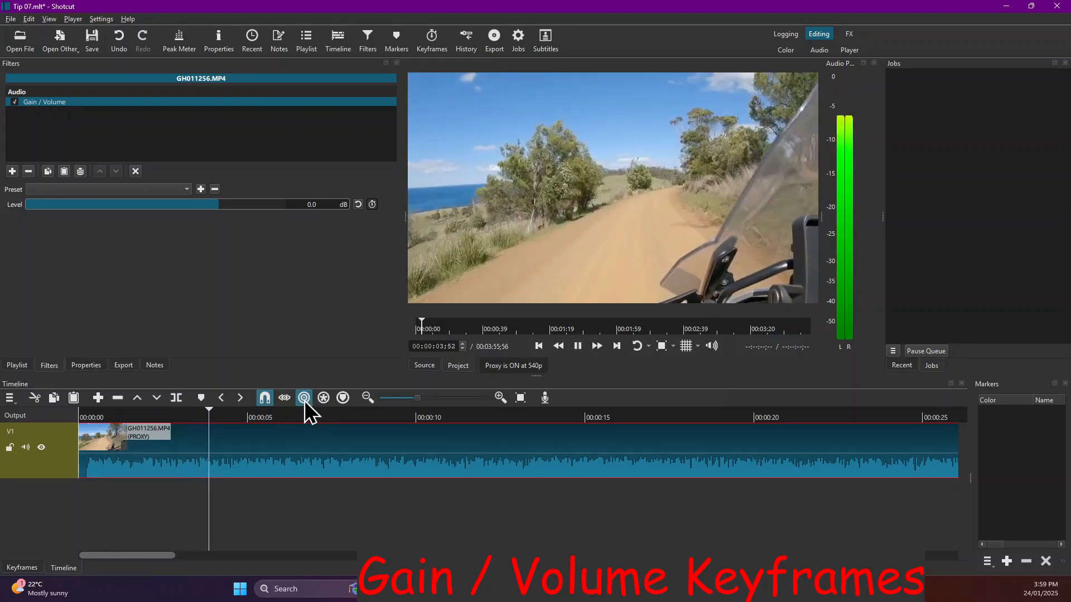
{"action": "left_click", "coordinate": [578, 346]}
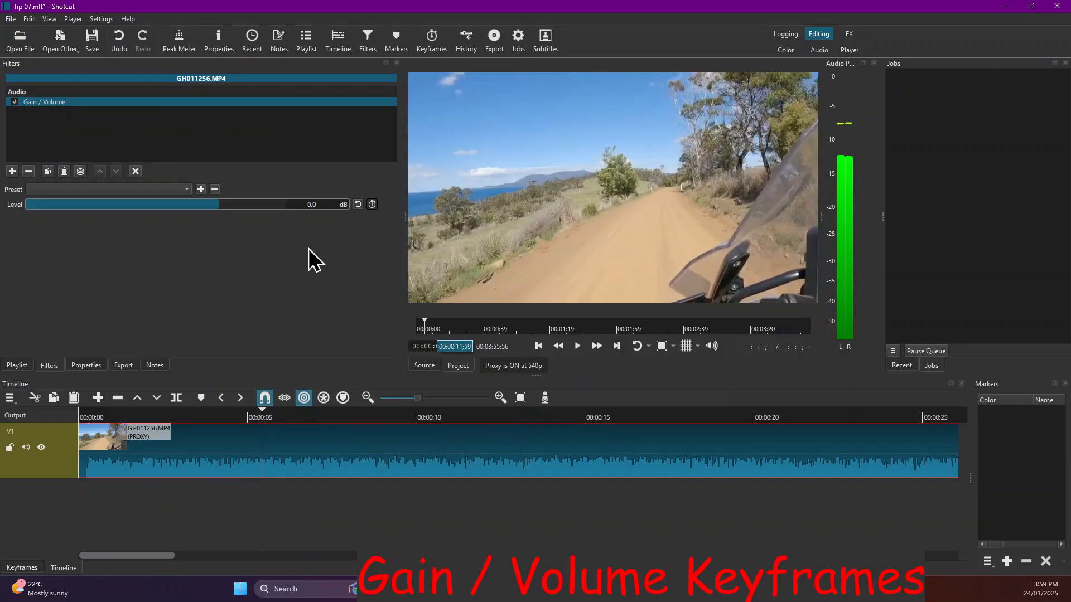
Set the Gain / Volume level to -20.0 dB and play the clip to hear the reduced audio
{"action": "left_click_drag", "start_coordinate": [318, 204], "coordinate": [280, 207]}
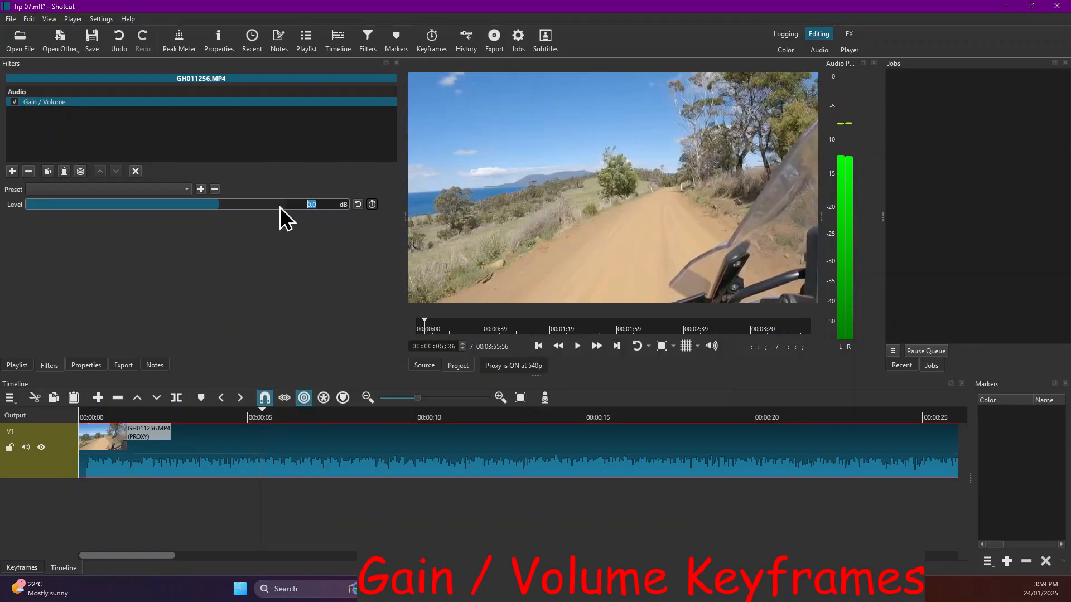
{"action": "type", "text": "-20.0"}
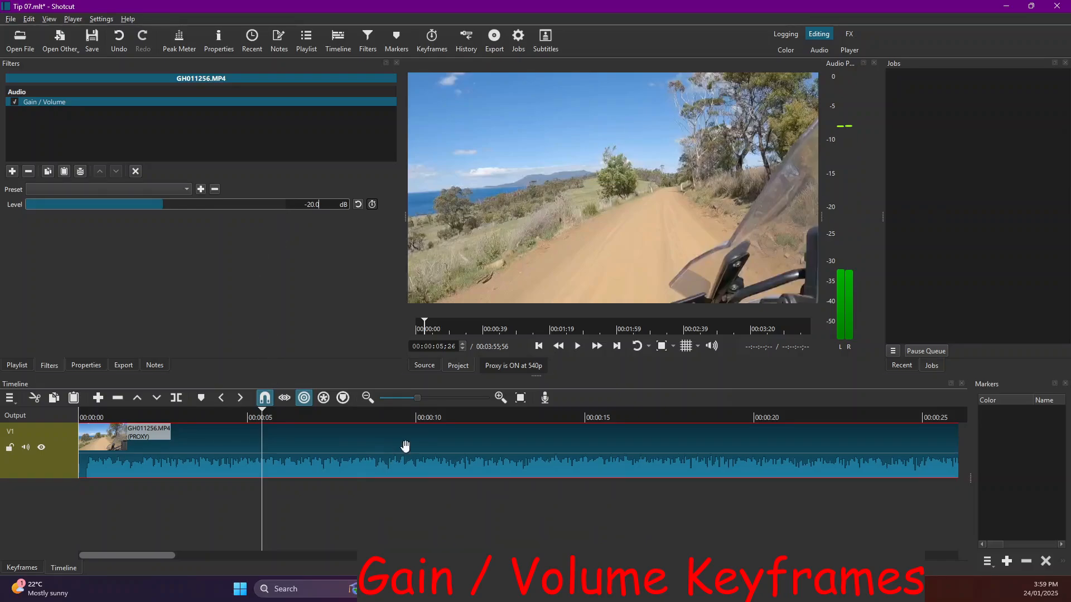
{"action": "left_click", "coordinate": [579, 350]}
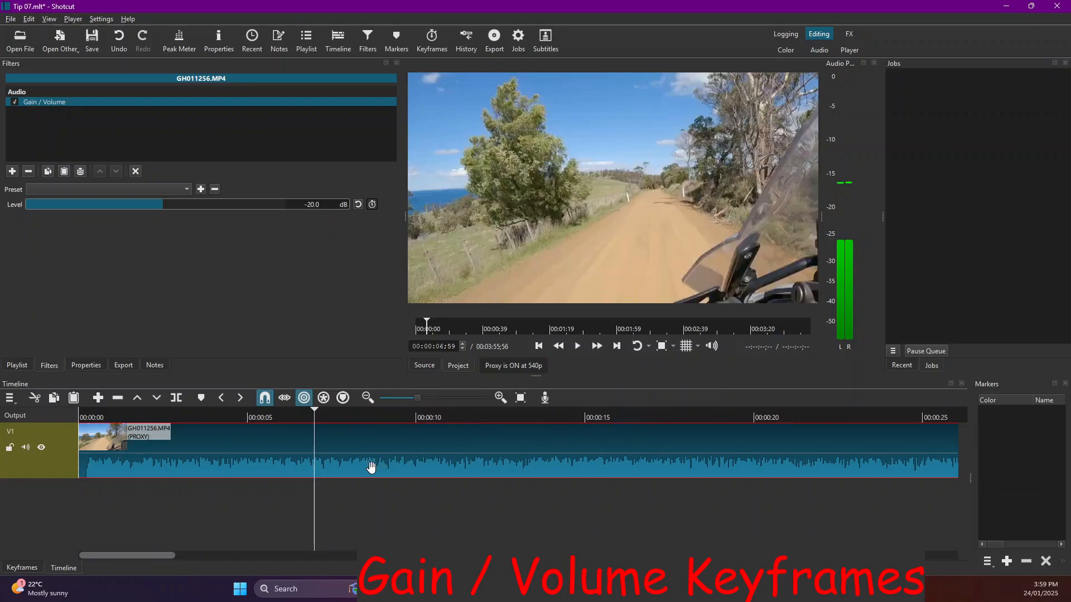
Show the filter's keyframes and enable keyframing for the Level parameter at about 4 seconds
{"action": "left_click", "coordinate": [22, 568]}
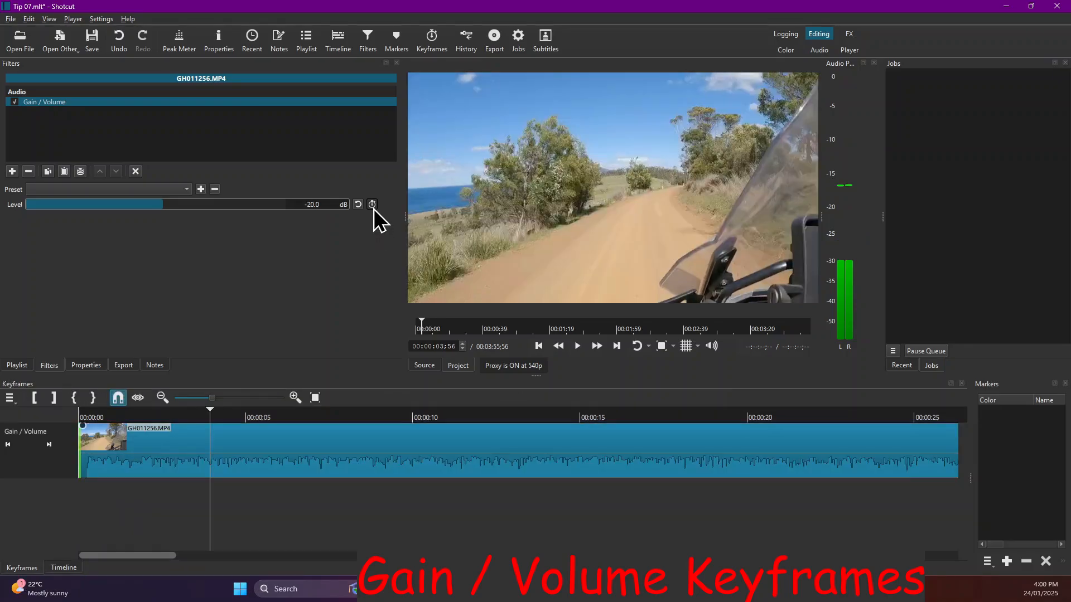
{"action": "left_click", "coordinate": [372, 204]}
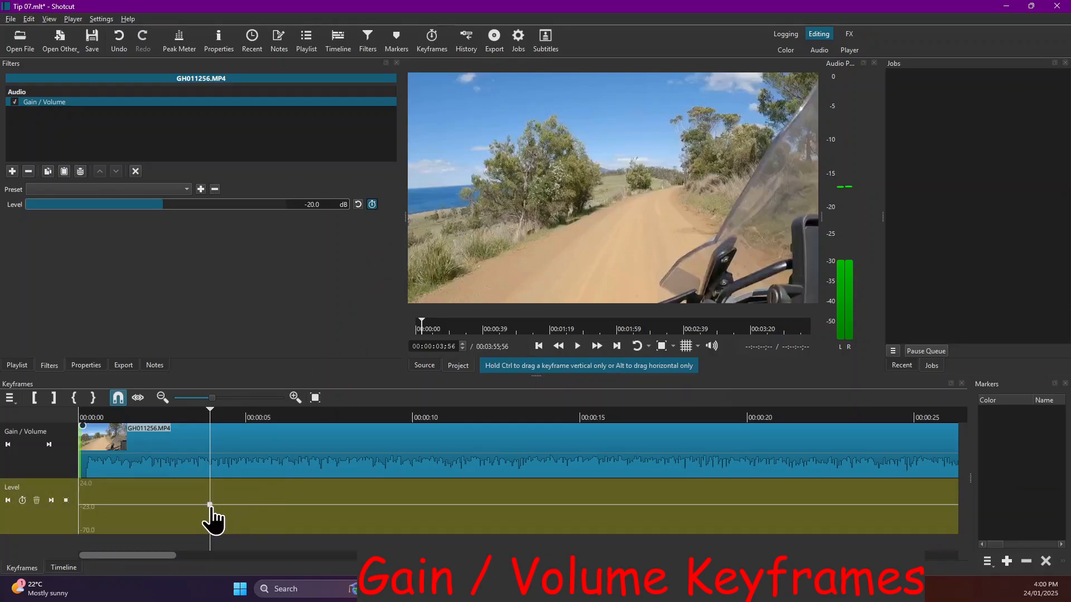
{"action": "mouse_move", "coordinate": [210, 507]}
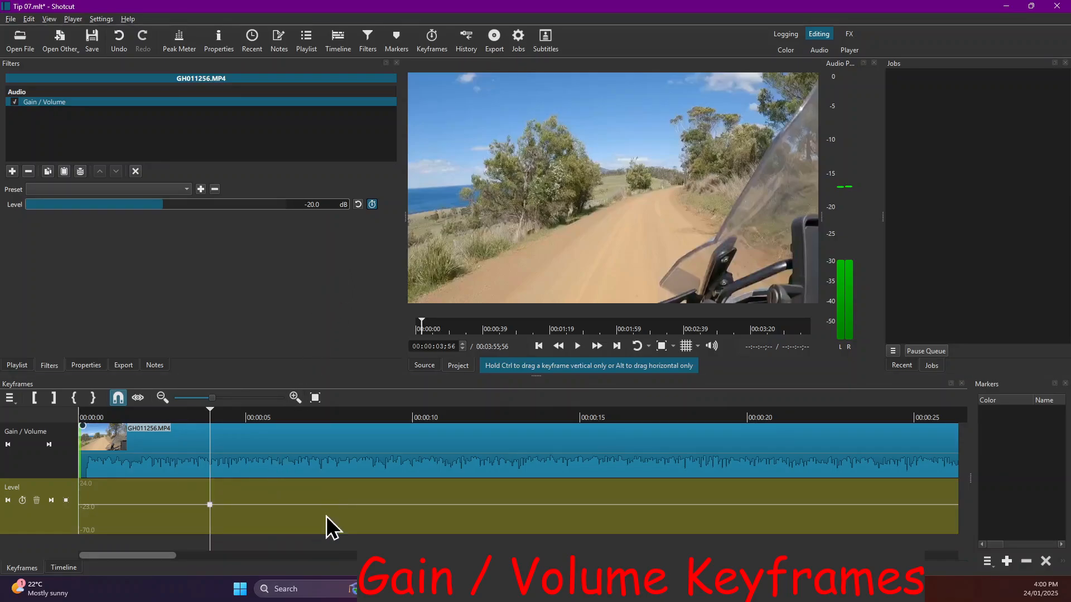
Add a Level keyframe at 15 seconds and another at about 20 seconds set to 0.0 dB
{"action": "left_click", "coordinate": [581, 416]}
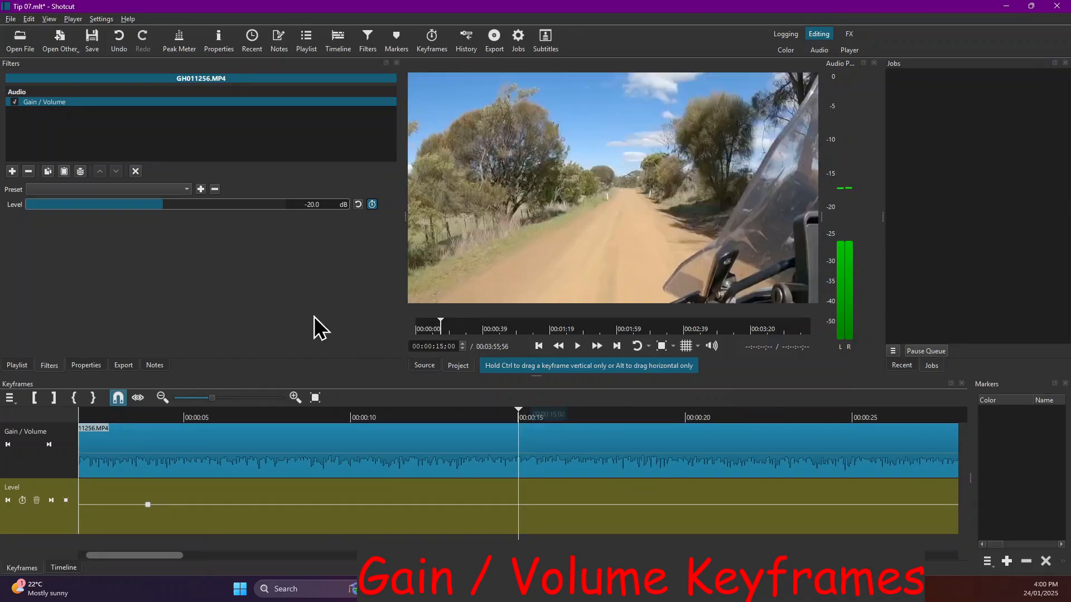
{"action": "left_click", "coordinate": [22, 500]}
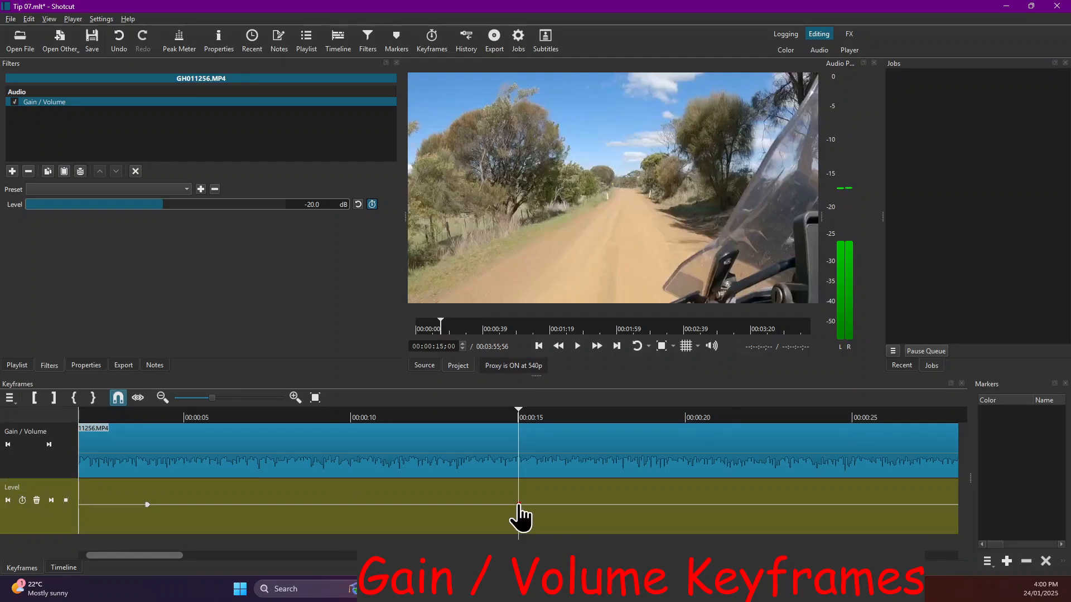
{"action": "left_click", "coordinate": [686, 416]}
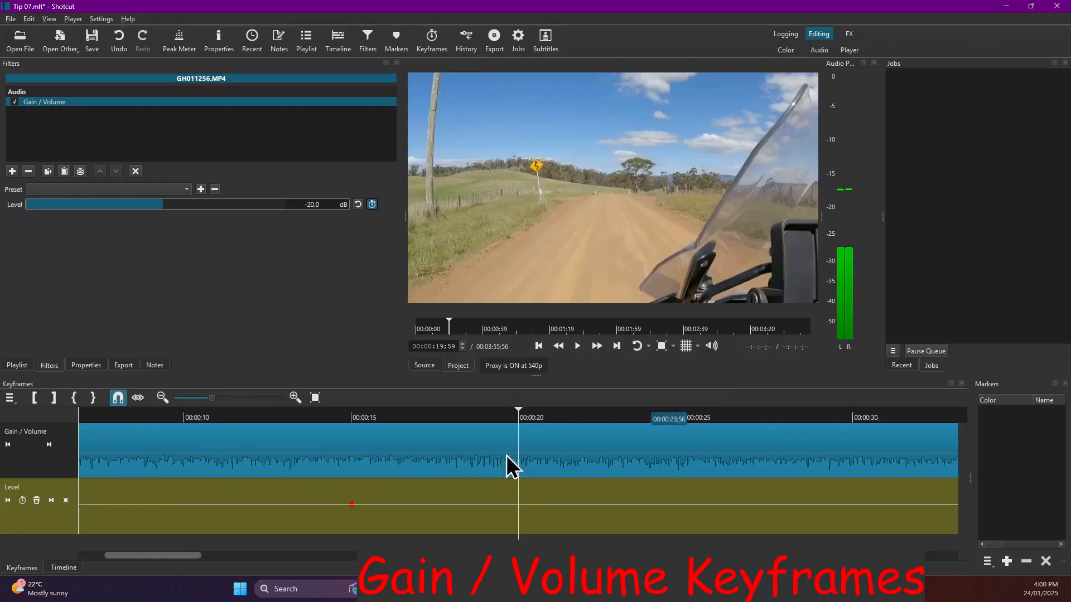
{"action": "left_click", "coordinate": [23, 501]}
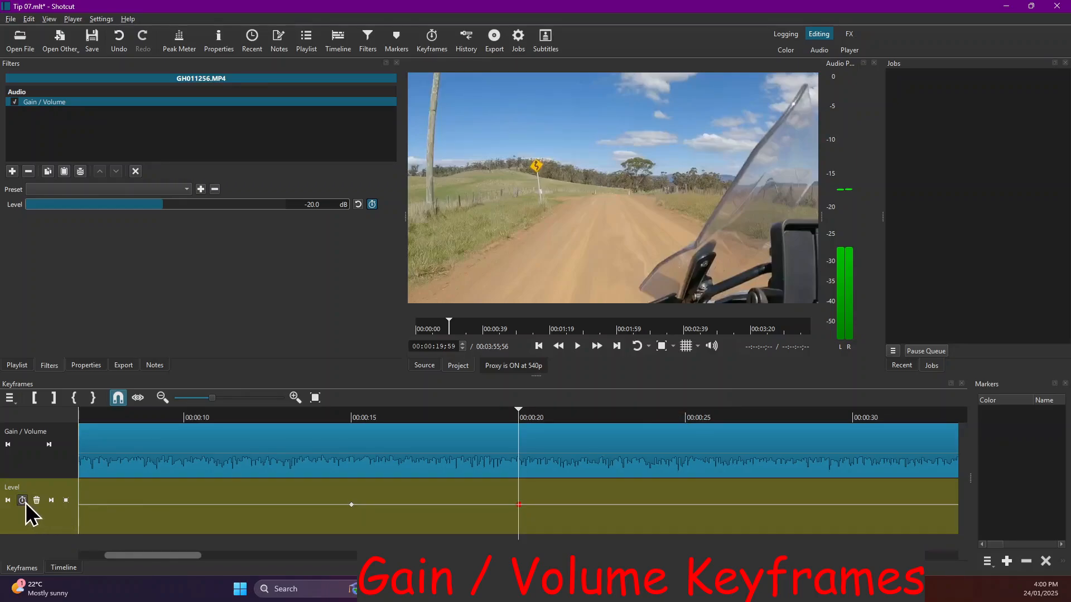
{"action": "left_click", "coordinate": [277, 206]}
{"action": "type", "text": "0.0"}
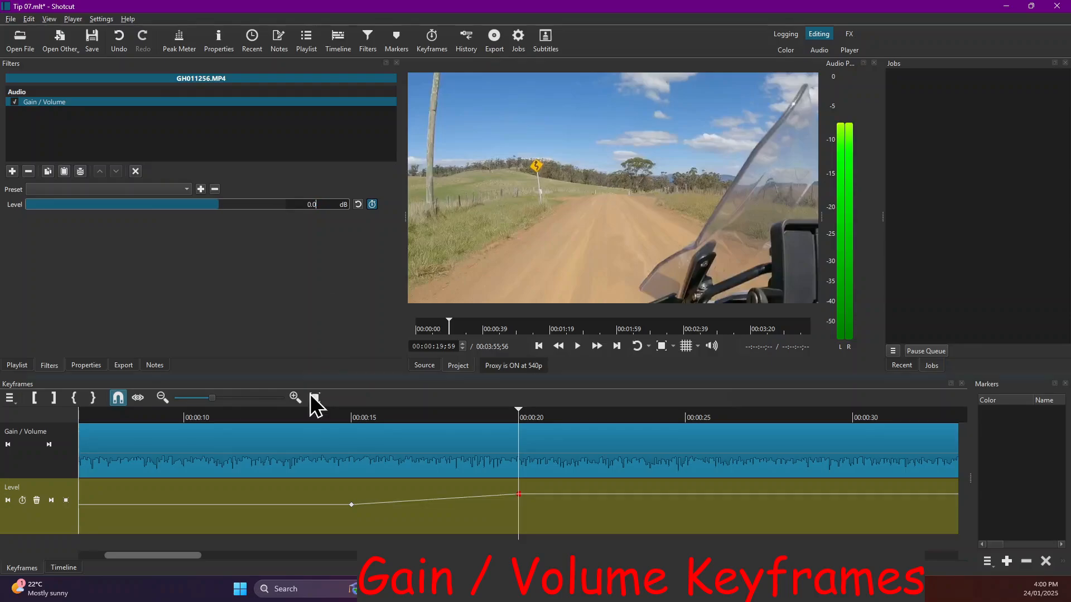
Add a Level keyframe of 0 dB at the very start of the clip
{"action": "left_click_drag", "start_coordinate": [161, 556], "coordinate": [99, 553]}
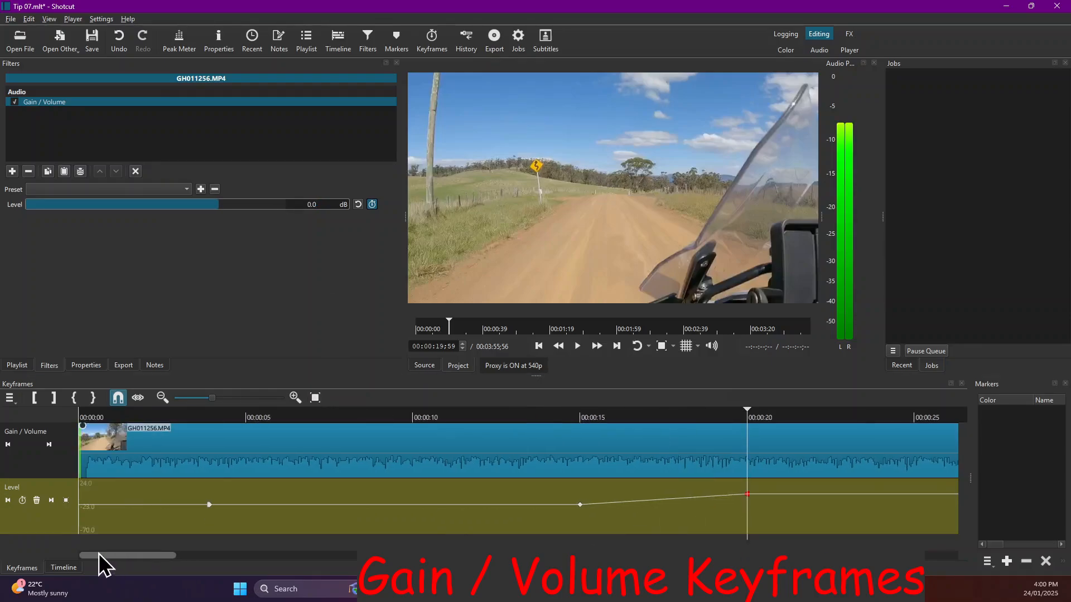
{"action": "left_click", "coordinate": [81, 410]}
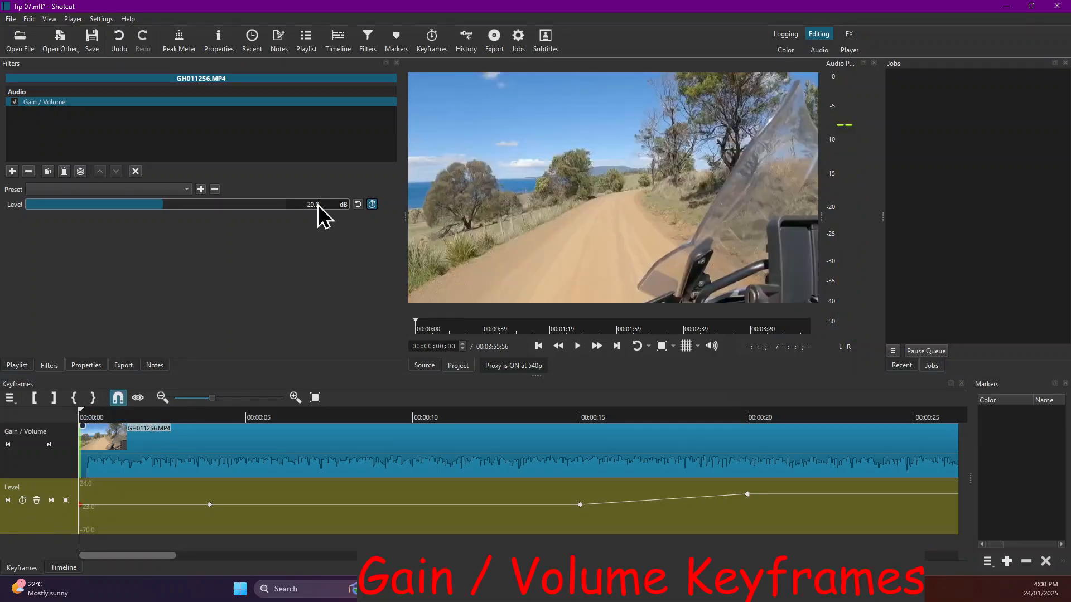
{"action": "type", "text": "0"}
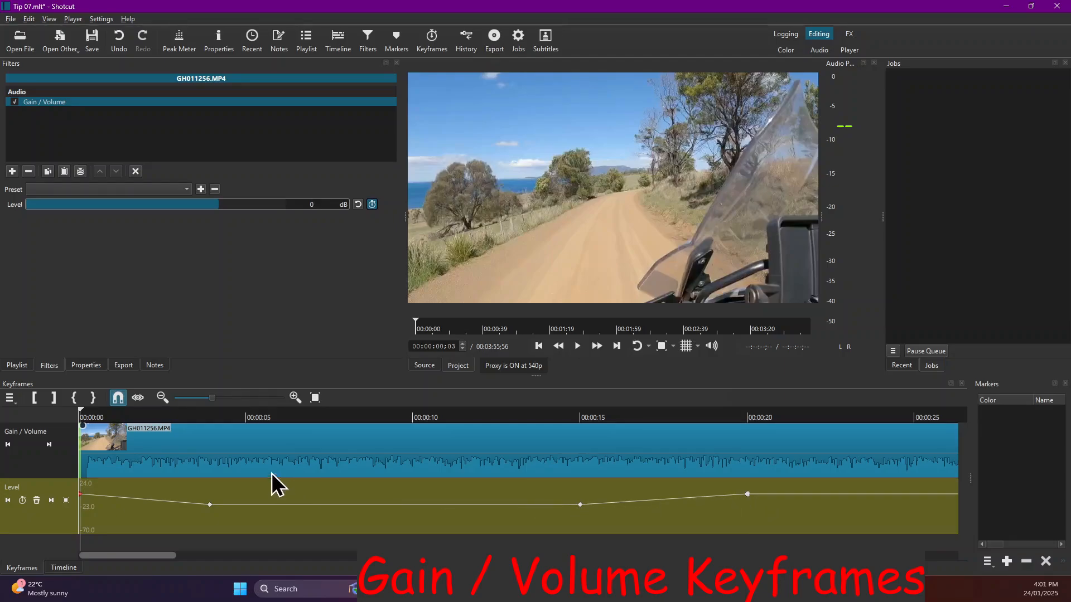
Play the clip from near its start past the 20-second keyframe to check the volume changes
{"action": "left_click", "coordinate": [84, 417]}
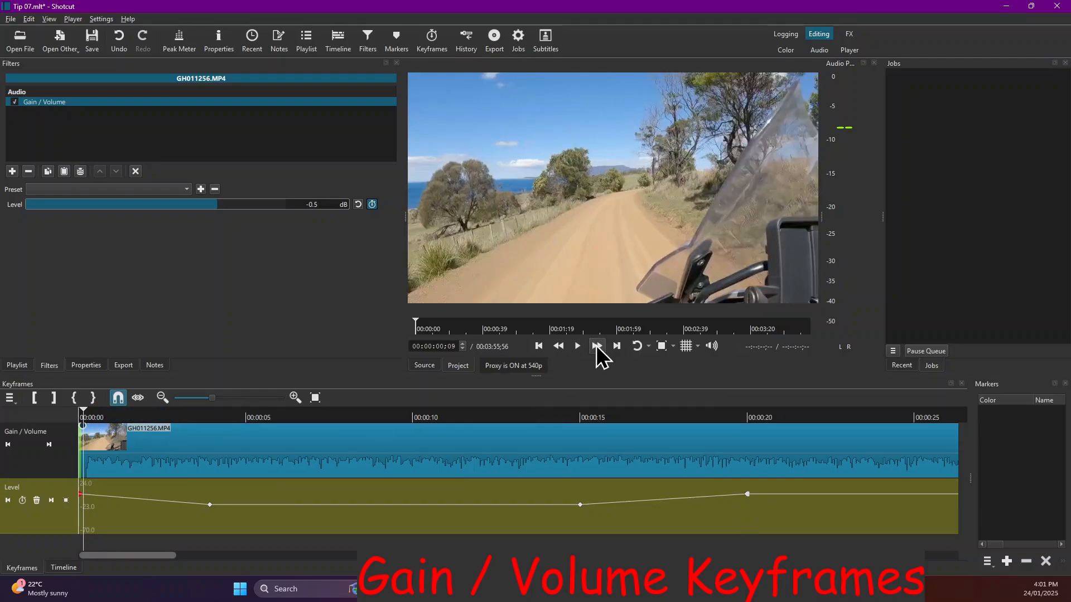
{"action": "left_click", "coordinate": [578, 346]}
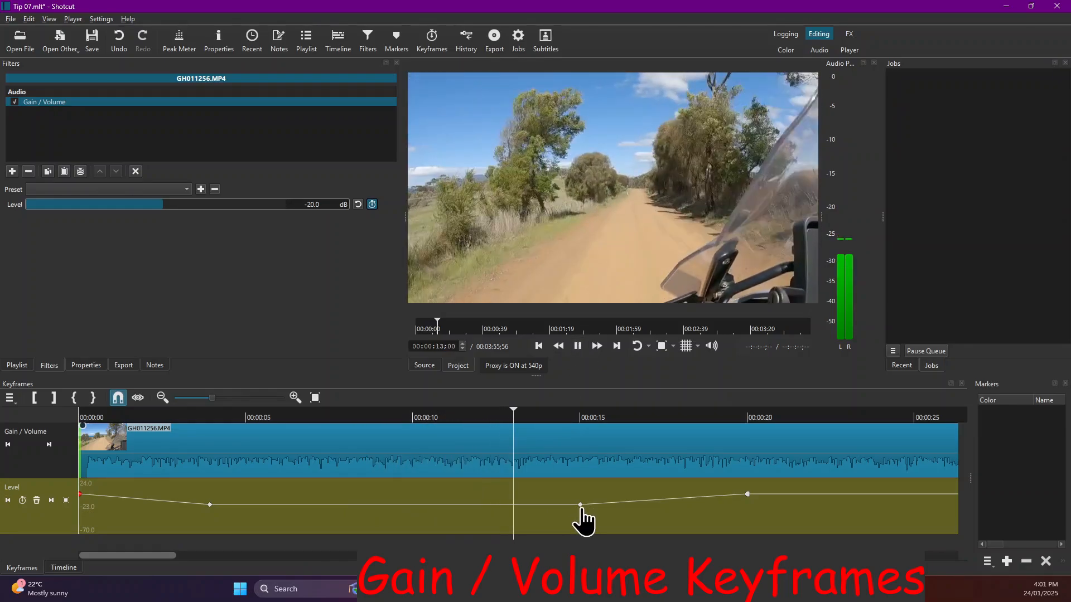
{"action": "left_click", "coordinate": [578, 346]}
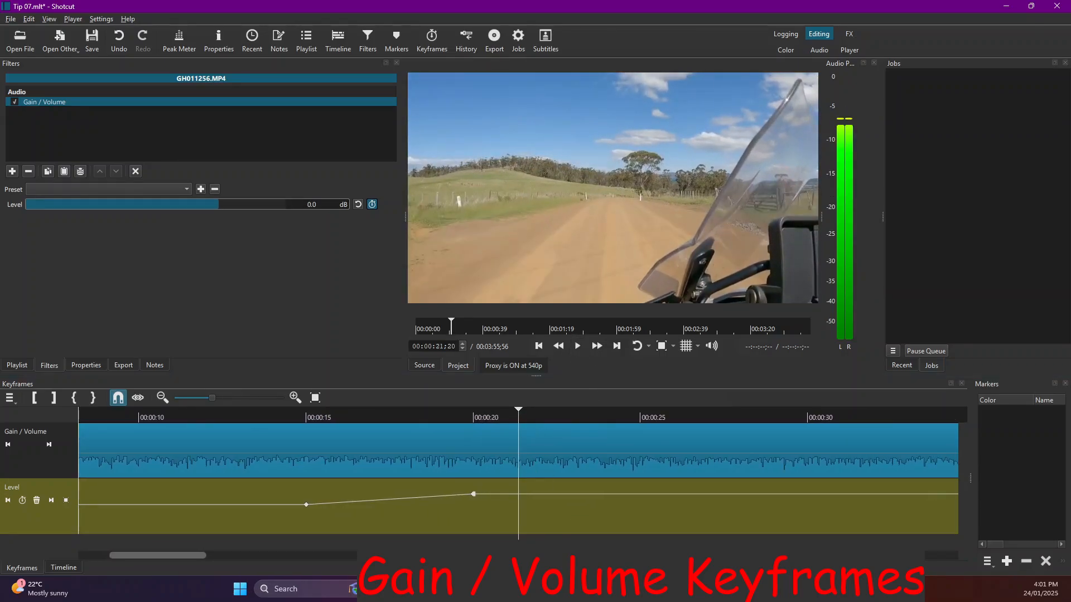
Lower the Level keyframe near 4 seconds to about -57 dB and play the clip from near its start
{"action": "left_click_drag", "start_coordinate": [167, 556], "coordinate": [132, 550]}
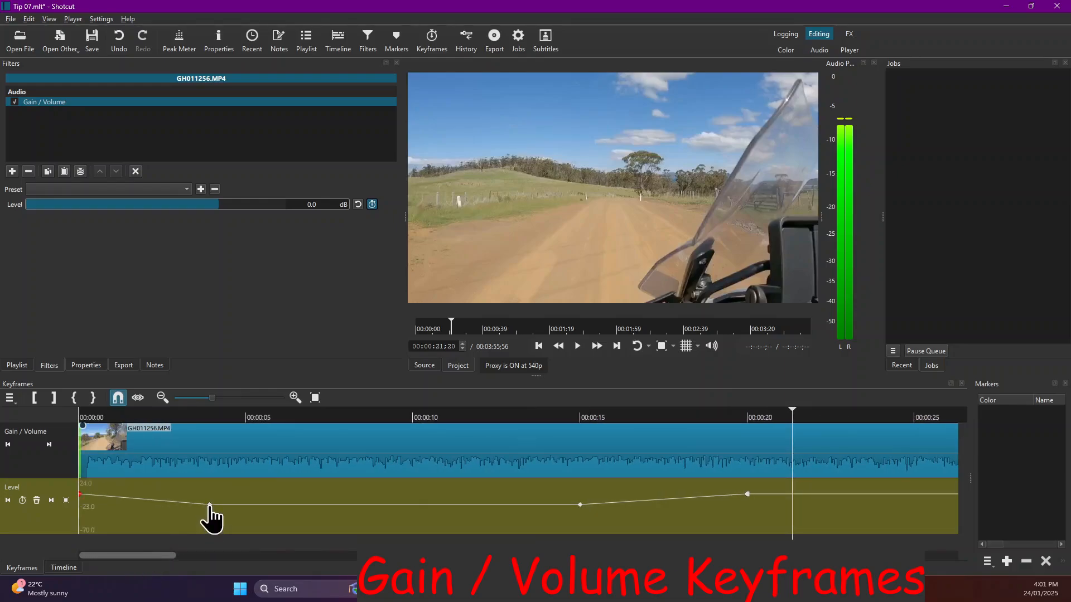
{"action": "left_click_drag", "start_coordinate": [210, 505], "coordinate": [207, 524]}
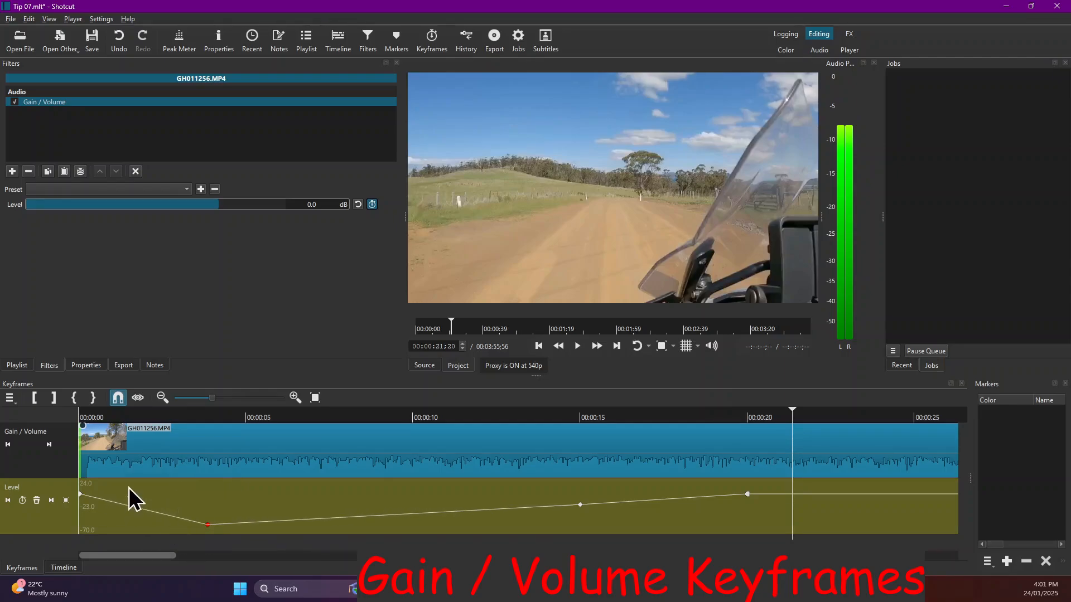
{"action": "left_click", "coordinate": [88, 418]}
{"action": "left_click", "coordinate": [577, 346]}
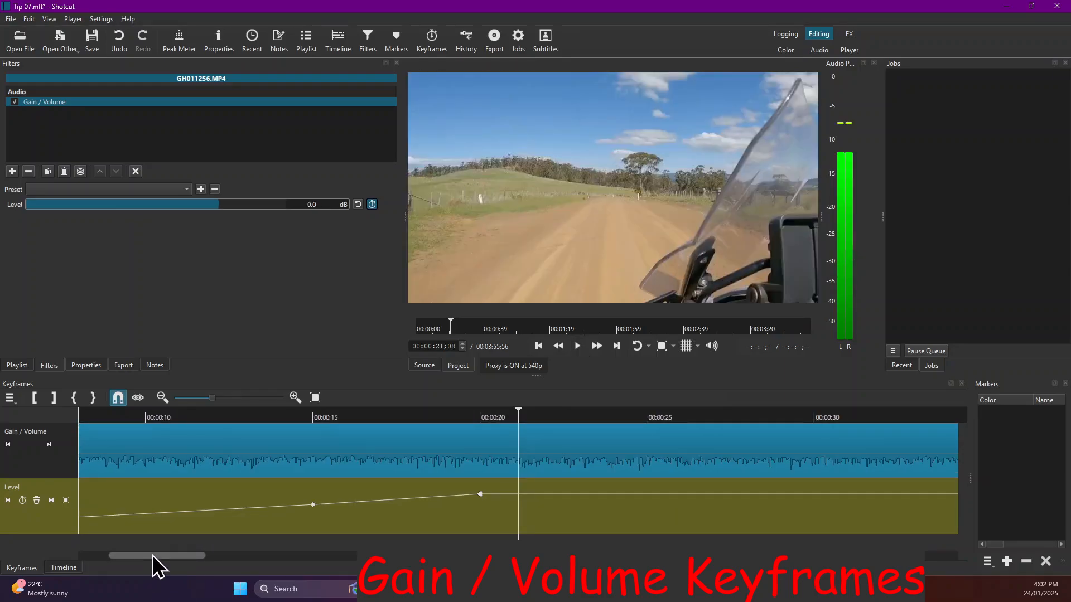
Examine the To Next interpolation options of the first Level keyframe at the clip's start
{"action": "left_click_drag", "start_coordinate": [152, 555], "coordinate": [74, 555]}
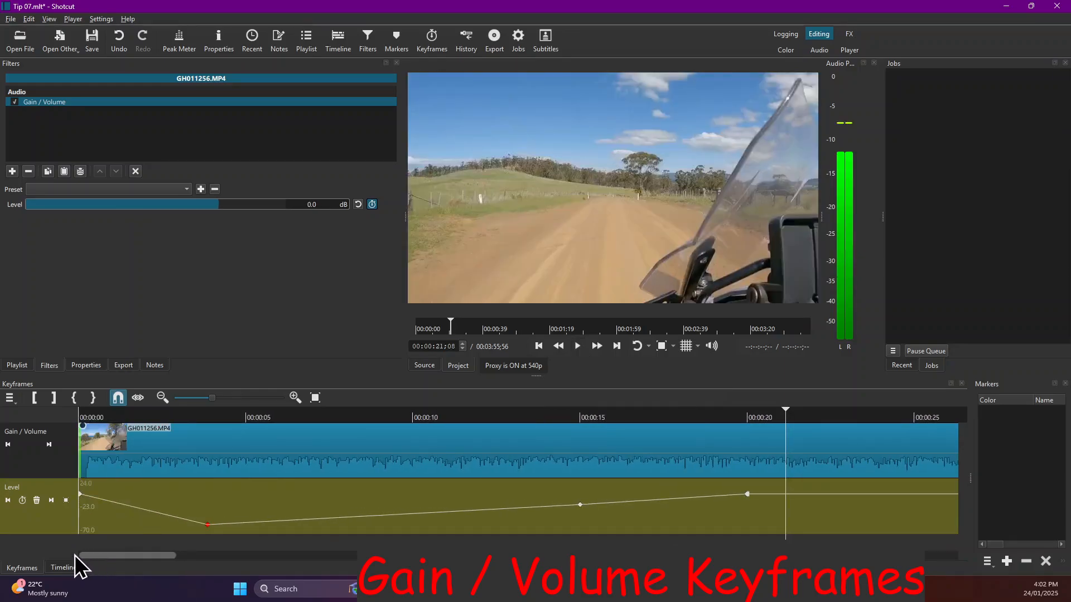
{"action": "right_click", "coordinate": [80, 494]}
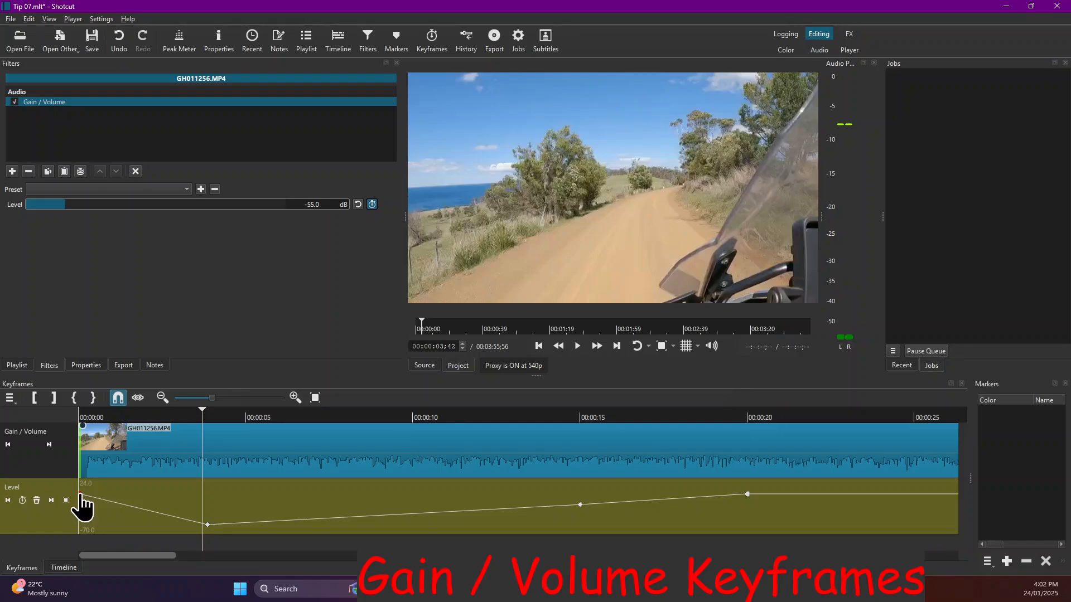
{"action": "right_click", "coordinate": [79, 494]}
{"action": "mouse_move", "coordinate": [102, 513]}
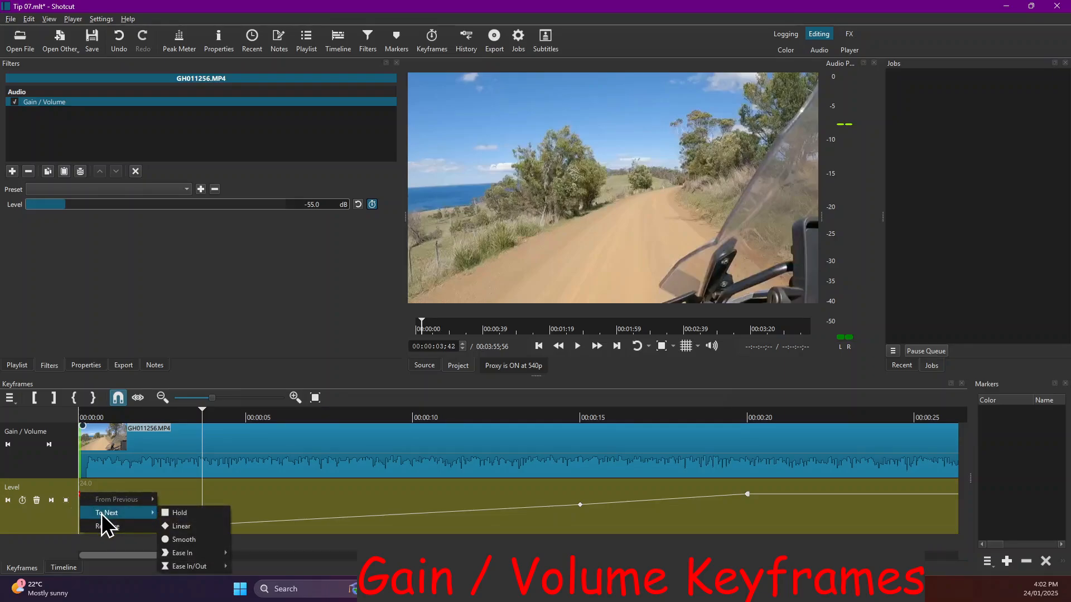
{"action": "left_click", "coordinate": [174, 488]}
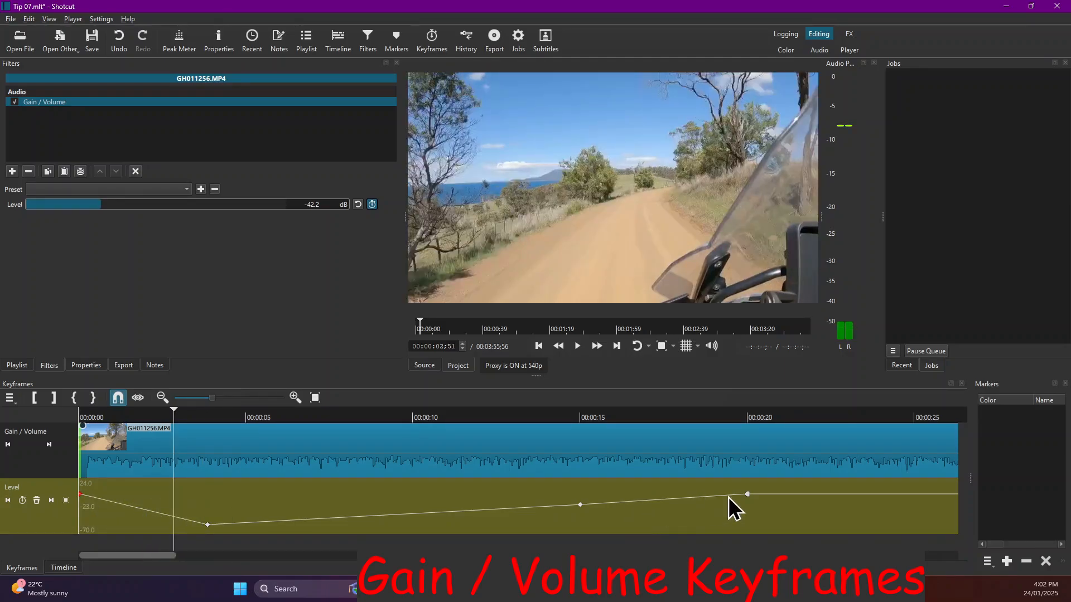
Set the Level curve to Smooth between the 15- and 20-second keyframes and from the first keyframe to the one near 4 seconds
{"action": "left_click", "coordinate": [765, 508]}
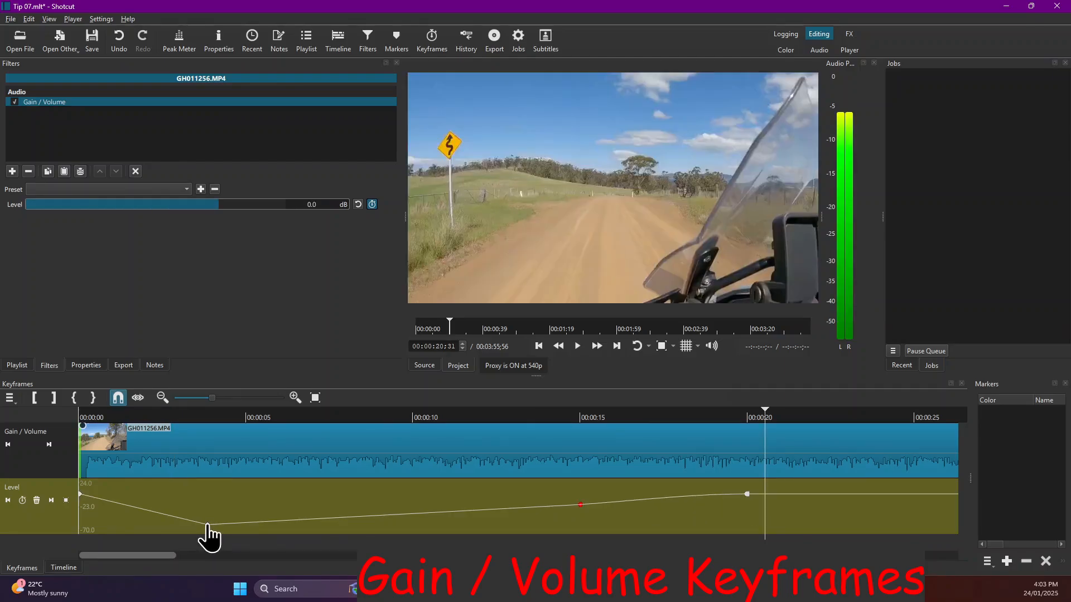
{"action": "right_click", "coordinate": [207, 524]}
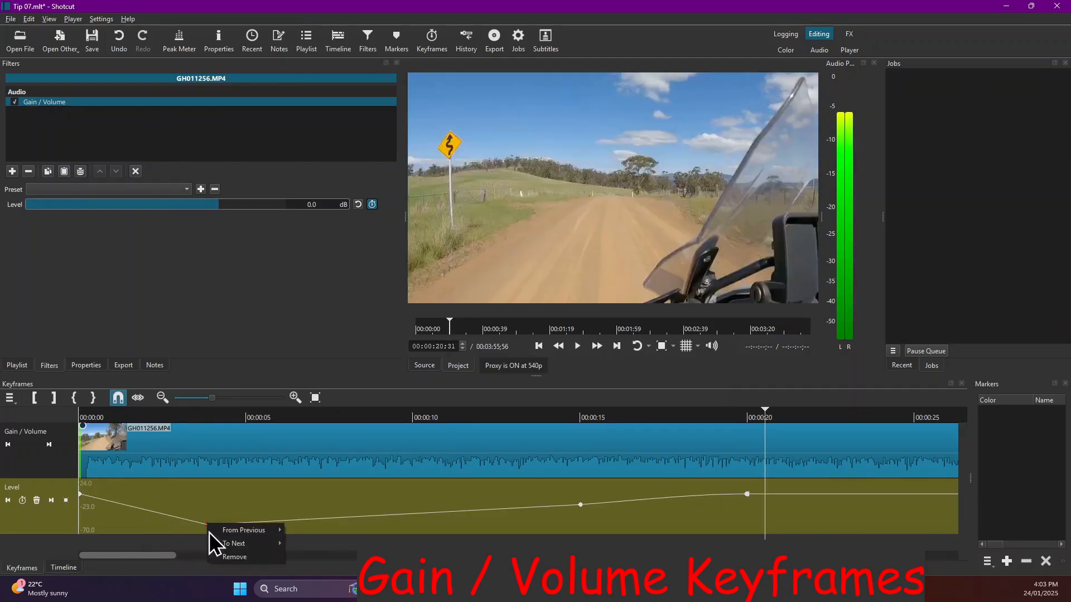
{"action": "mouse_move", "coordinate": [245, 531]}
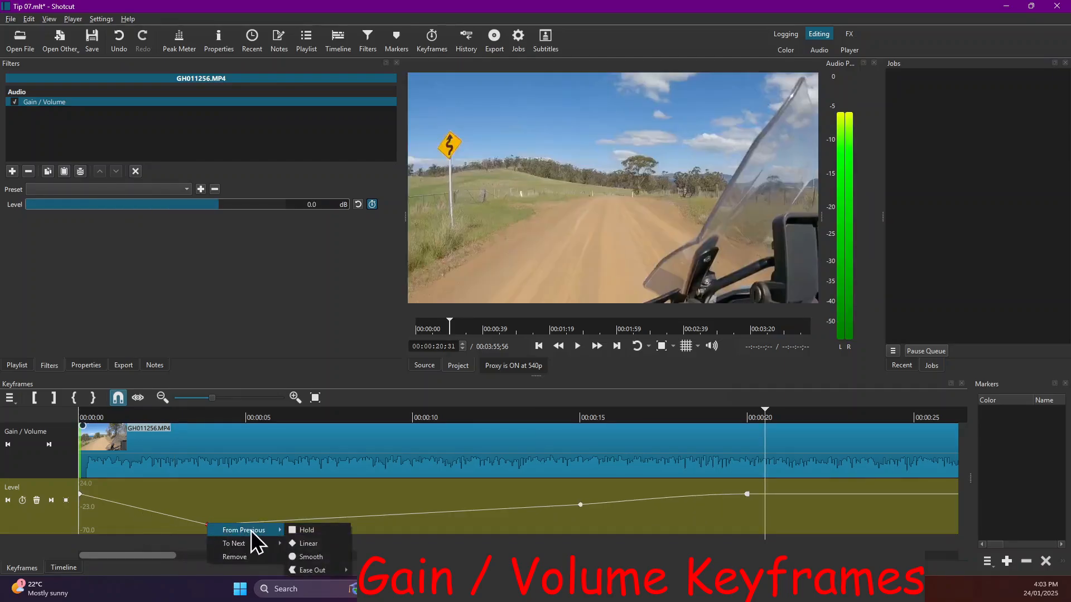
{"action": "left_click", "coordinate": [306, 558]}
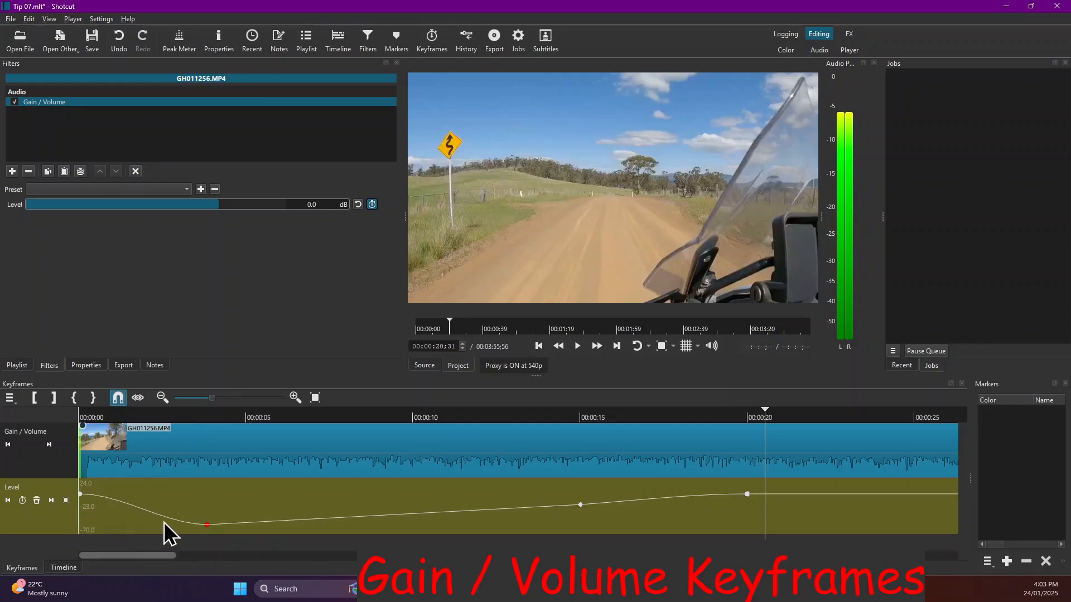
Play the clip from near its start to about 4 seconds to check the smoothed volume drop
{"action": "left_click", "coordinate": [86, 414]}
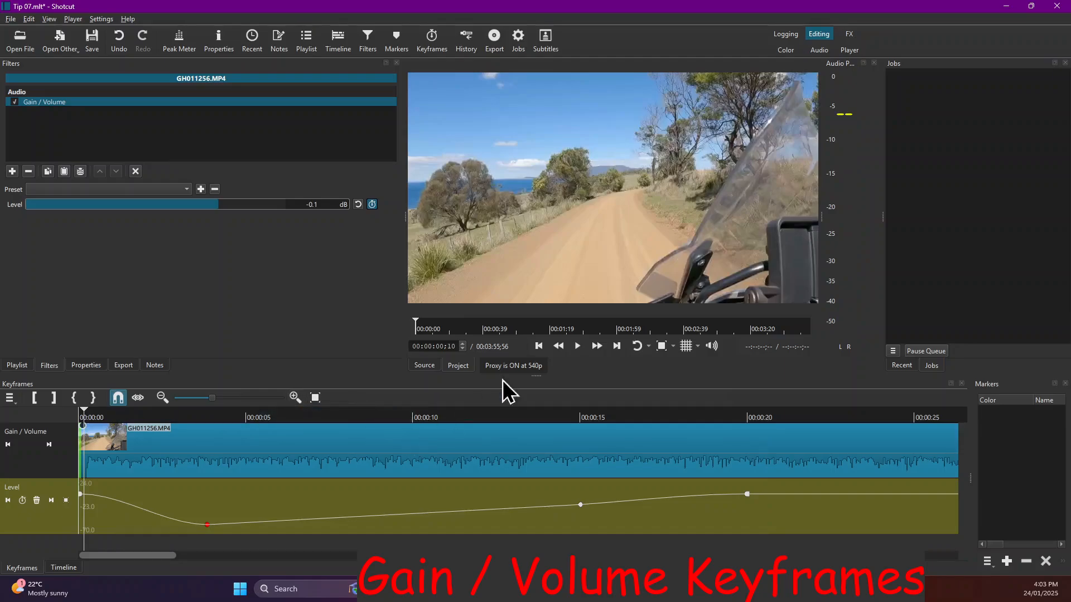
{"action": "left_click", "coordinate": [576, 346]}
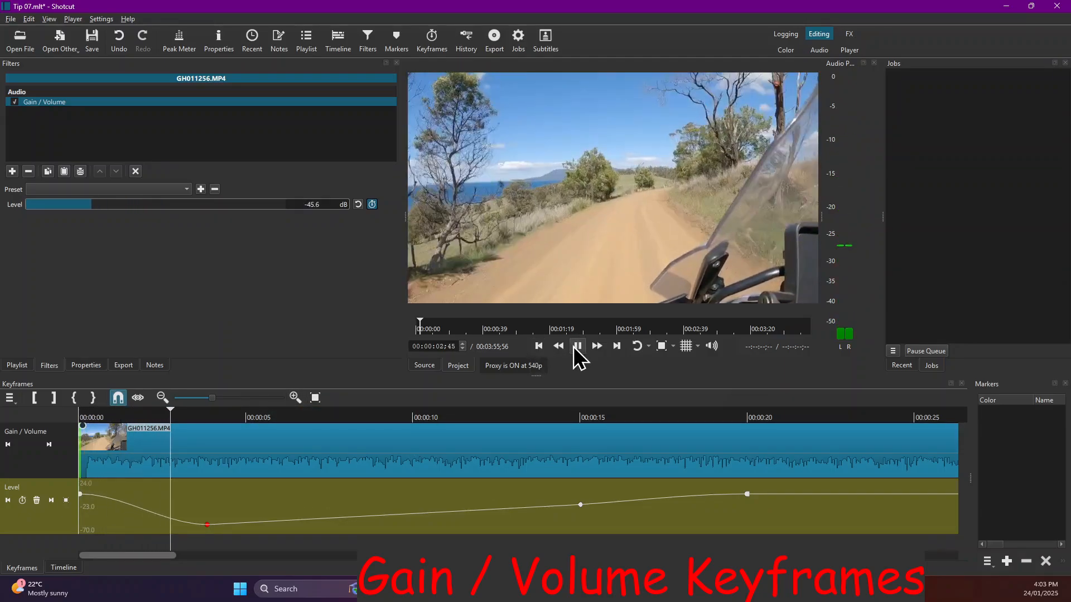
{"action": "left_click", "coordinate": [576, 346]}
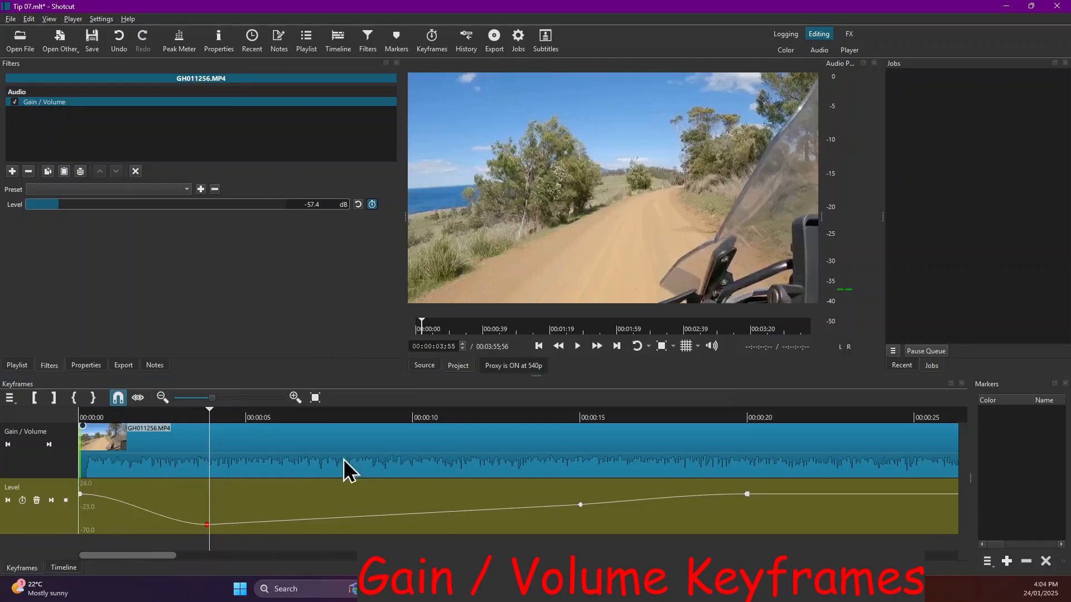
Add a Level keyframe near 8 seconds and raise it to about 0 dB
{"action": "left_click", "coordinate": [364, 417]}
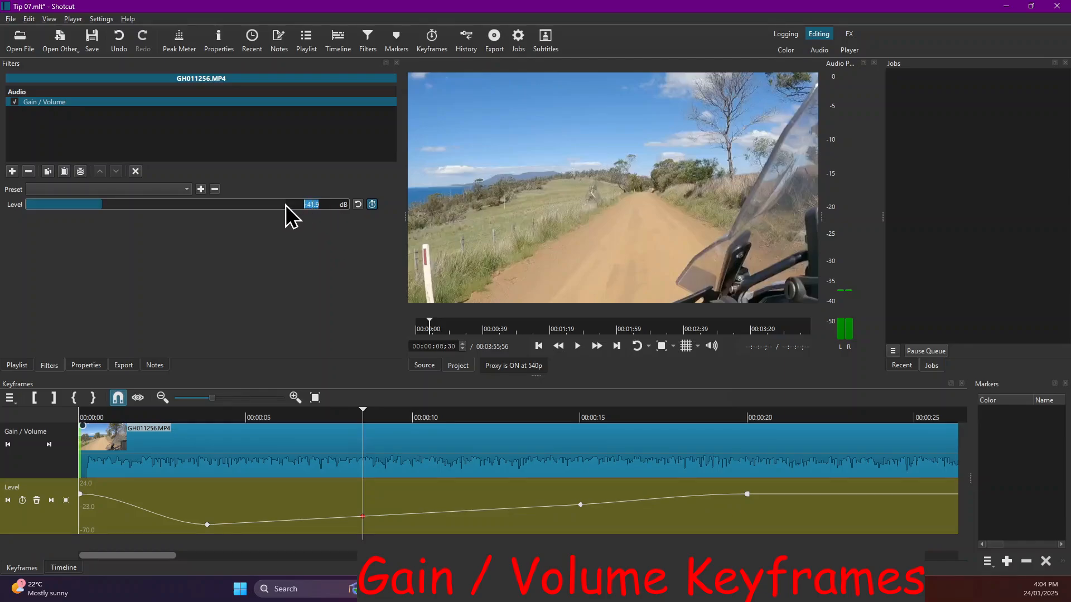
{"action": "type", "text": "0.6"}
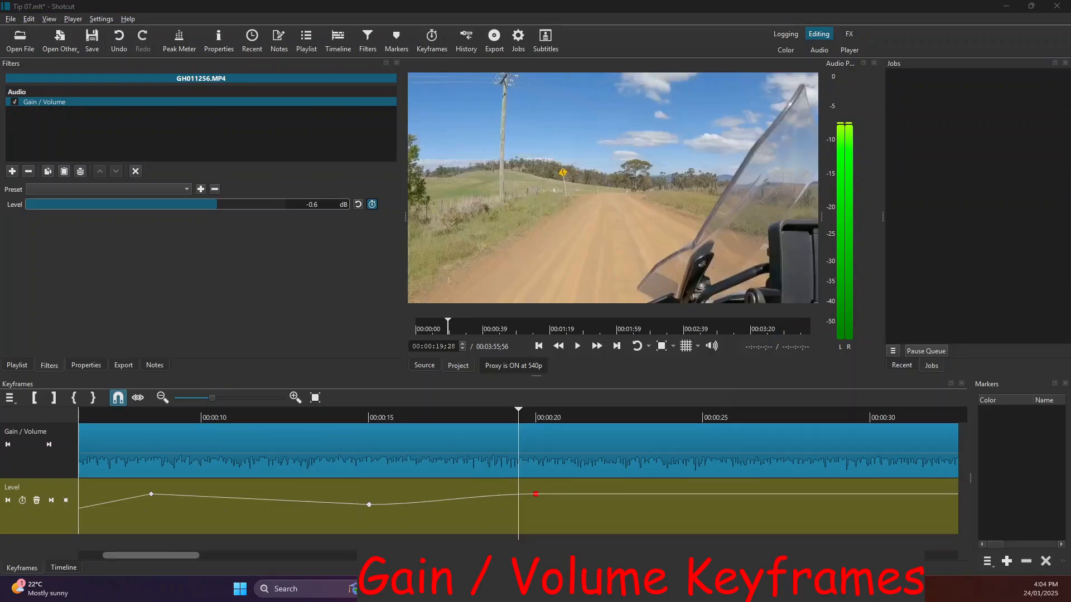
Remove the Level keyframe at 15 seconds
{"action": "left_click", "coordinate": [369, 505]}
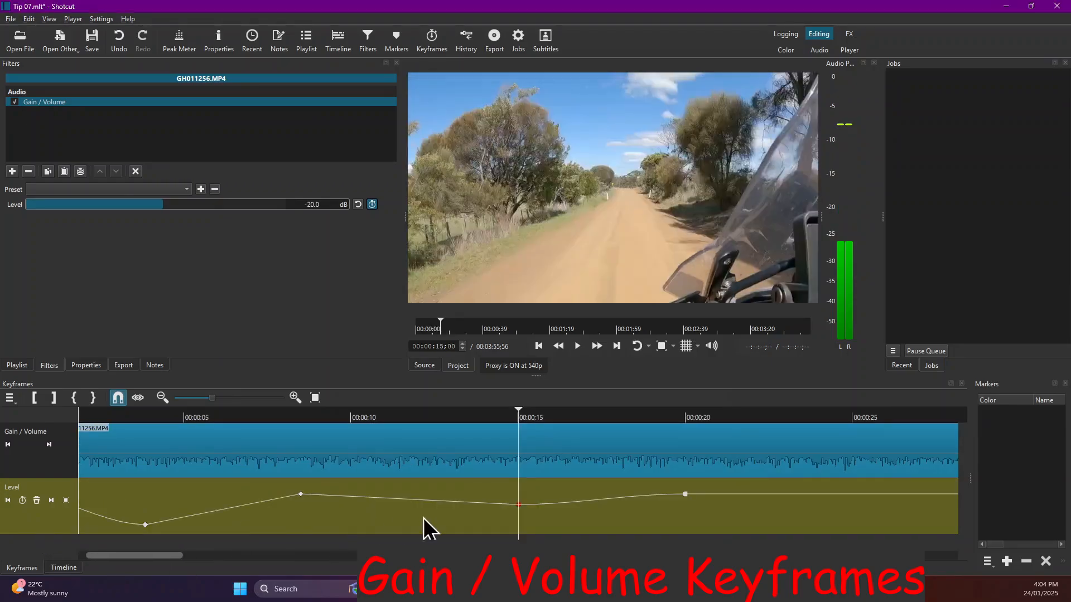
{"action": "right_click", "coordinate": [519, 506]}
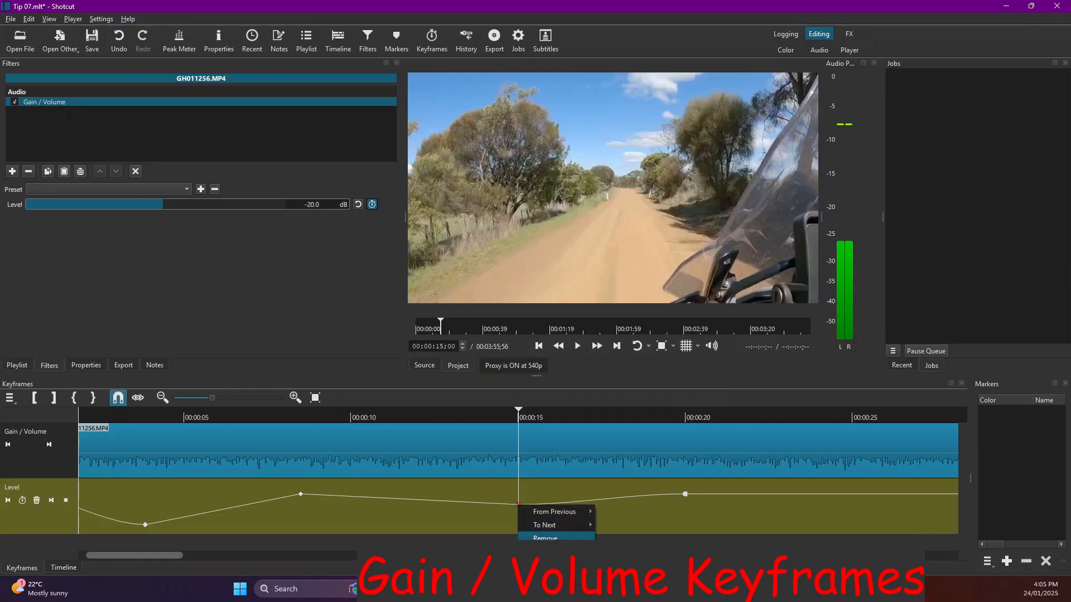
{"action": "left_click", "coordinate": [546, 537]}
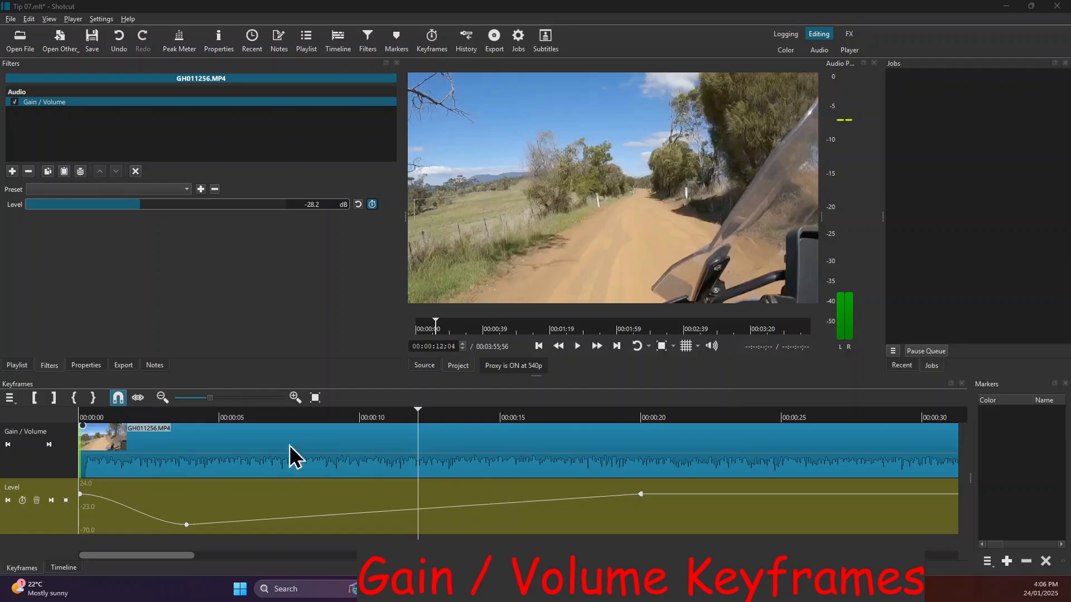
Turn off keyframing for the Gain / Volume filter's Level and remove all of its keyframes
{"action": "left_click", "coordinate": [315, 398]}
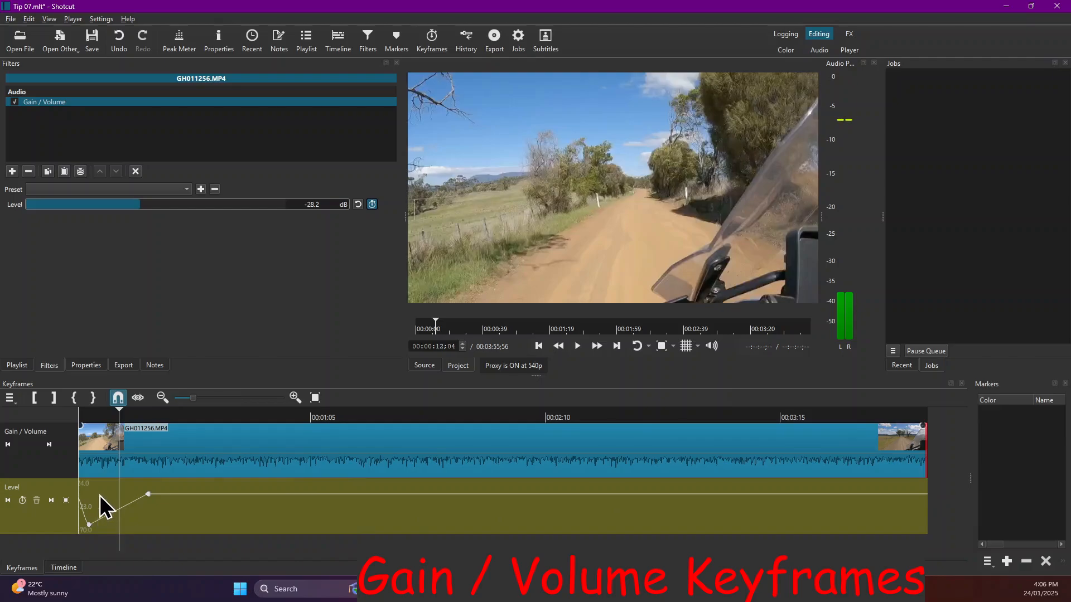
{"action": "left_click", "coordinate": [224, 576]}
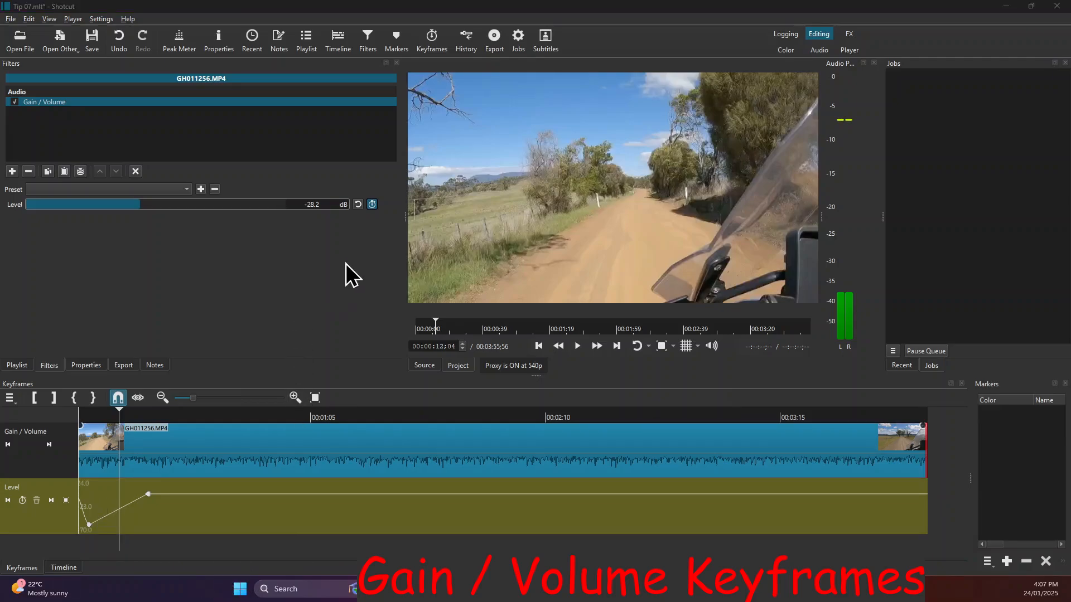
{"action": "left_click", "coordinate": [372, 205]}
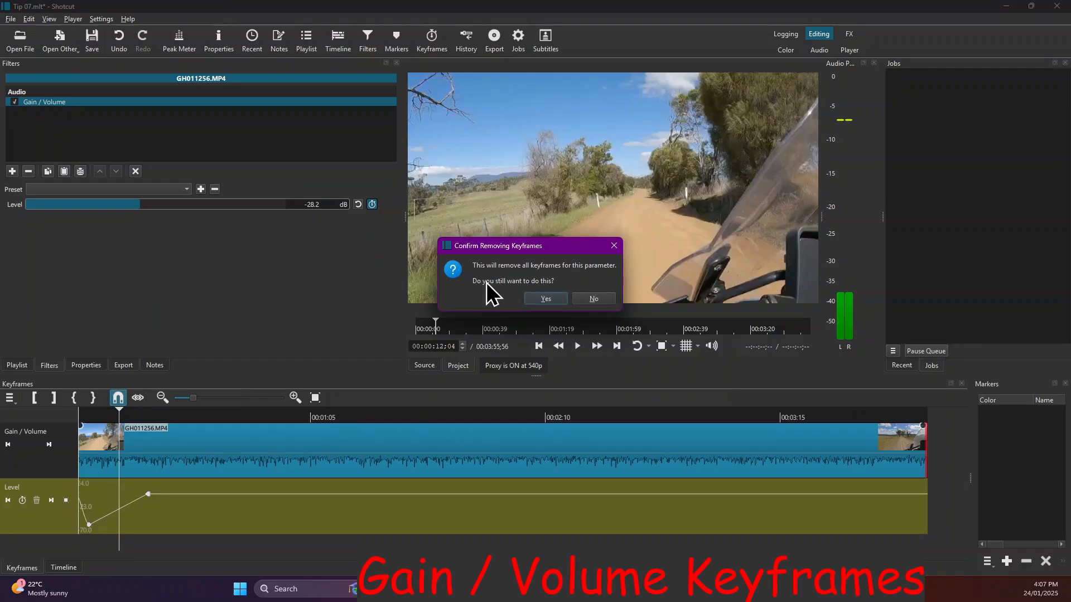
{"action": "left_click", "coordinate": [542, 299]}
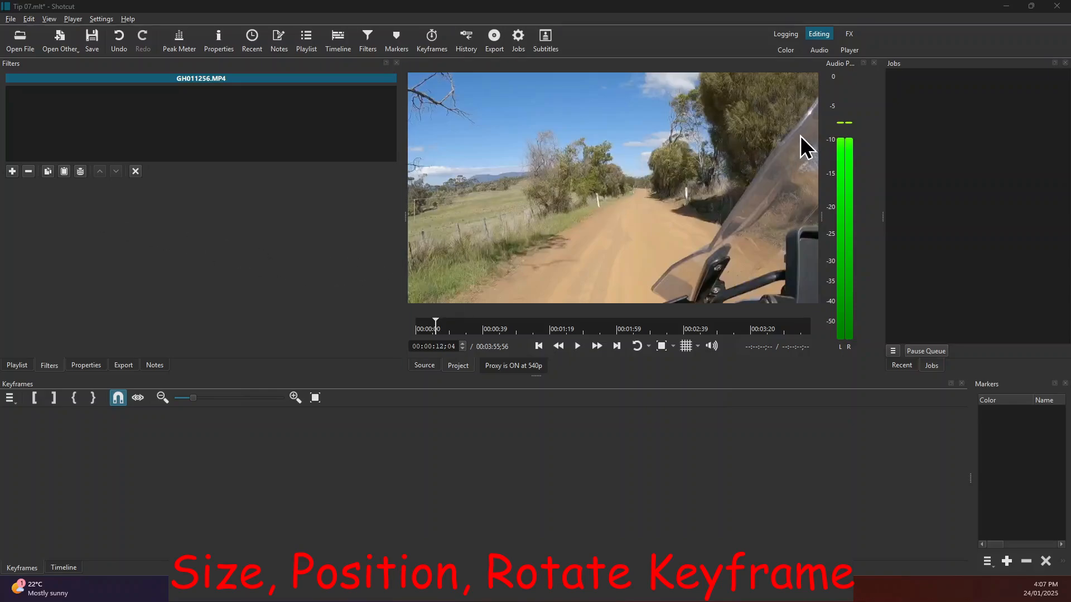
Add the Size, Position & Rotate filter to the clip and turn on size and position keyframes at about 12 seconds
{"action": "left_click", "coordinate": [11, 171]}
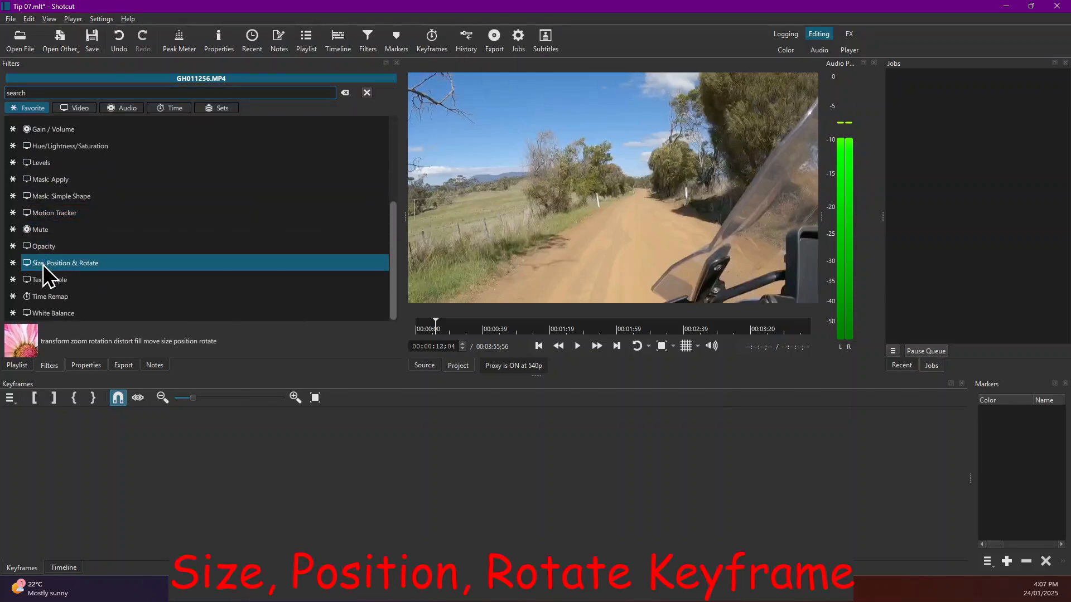
{"action": "left_click", "coordinate": [42, 264]}
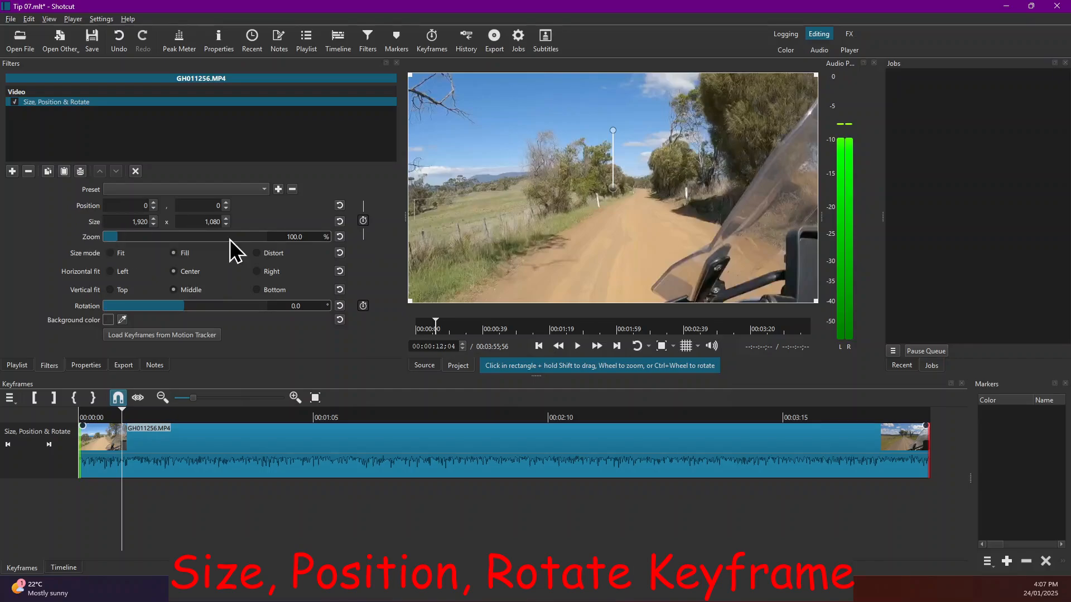
{"action": "left_click", "coordinate": [363, 221]}
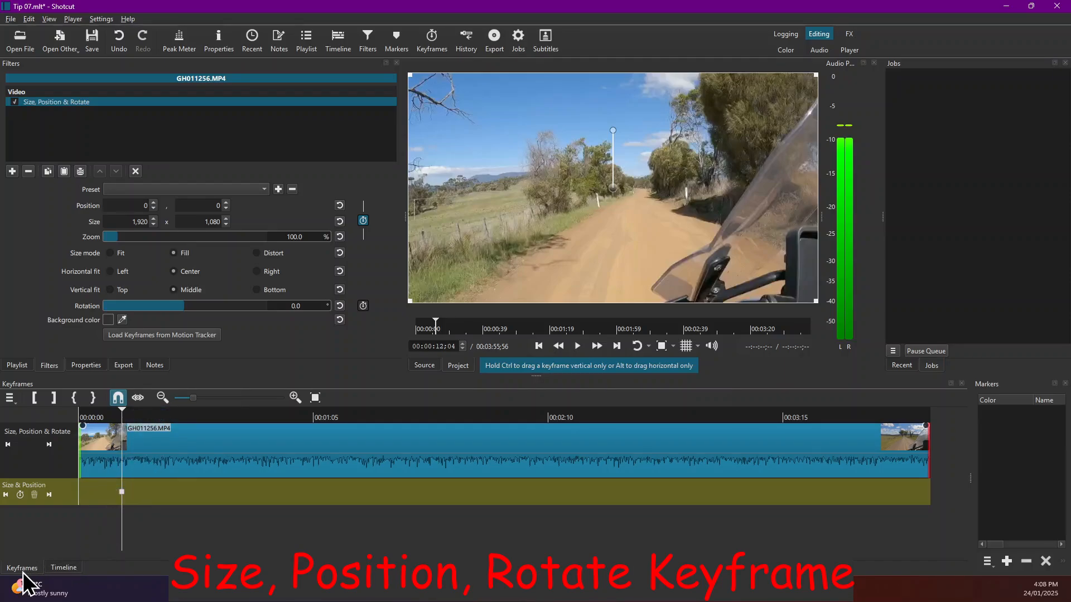
{"action": "left_click", "coordinate": [69, 568]}
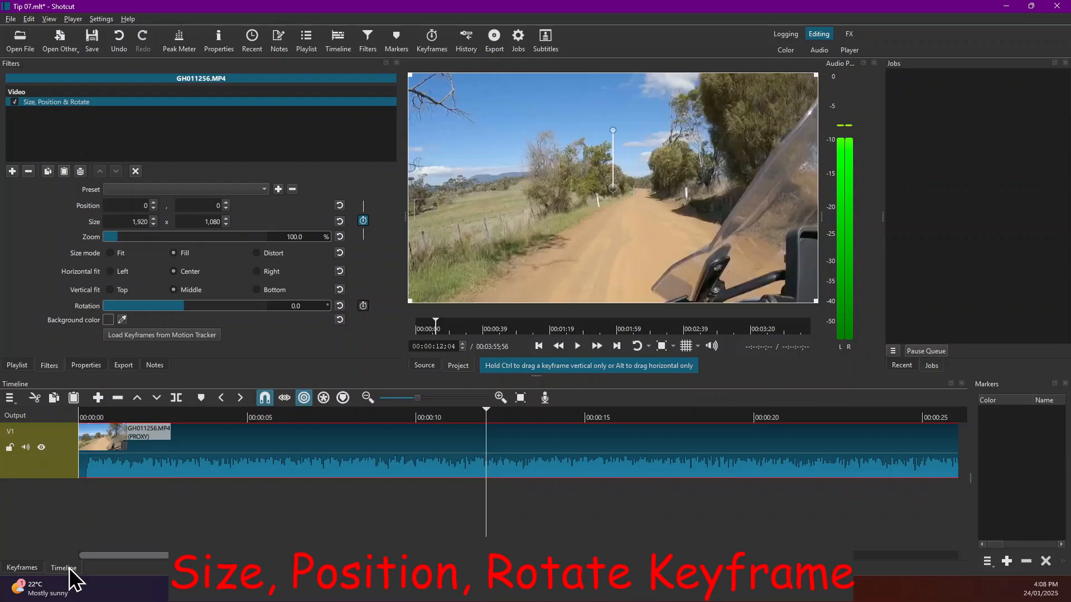
{"action": "left_click", "coordinate": [28, 570]}
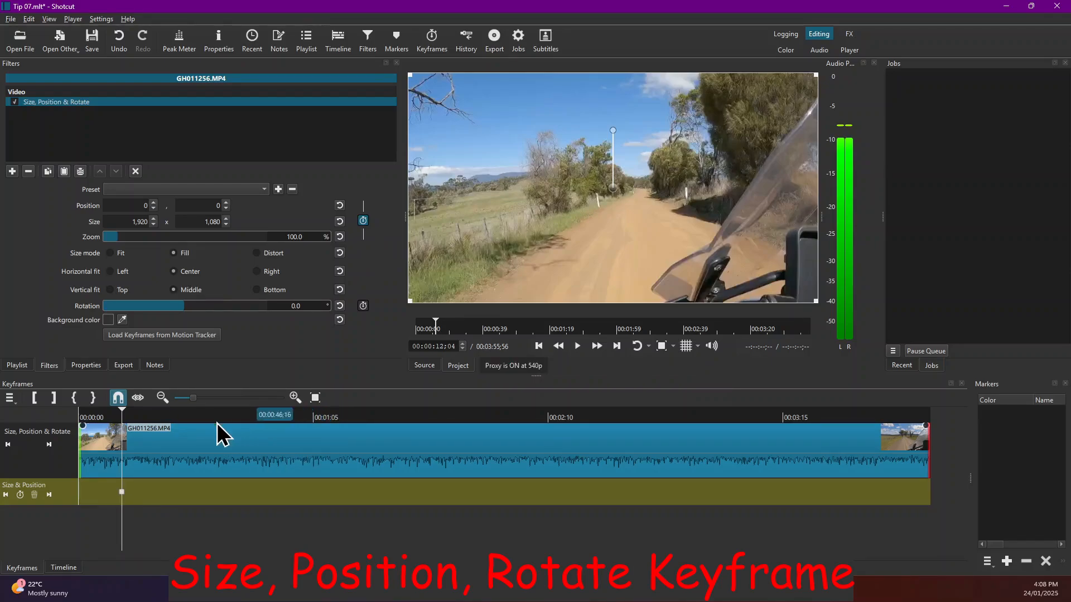
Add a second Size & Position keyframe shrinking the picture to about 682 x 383 in the frame's upper-right corner, and move it to about 19 seconds
{"action": "left_click", "coordinate": [310, 417]}
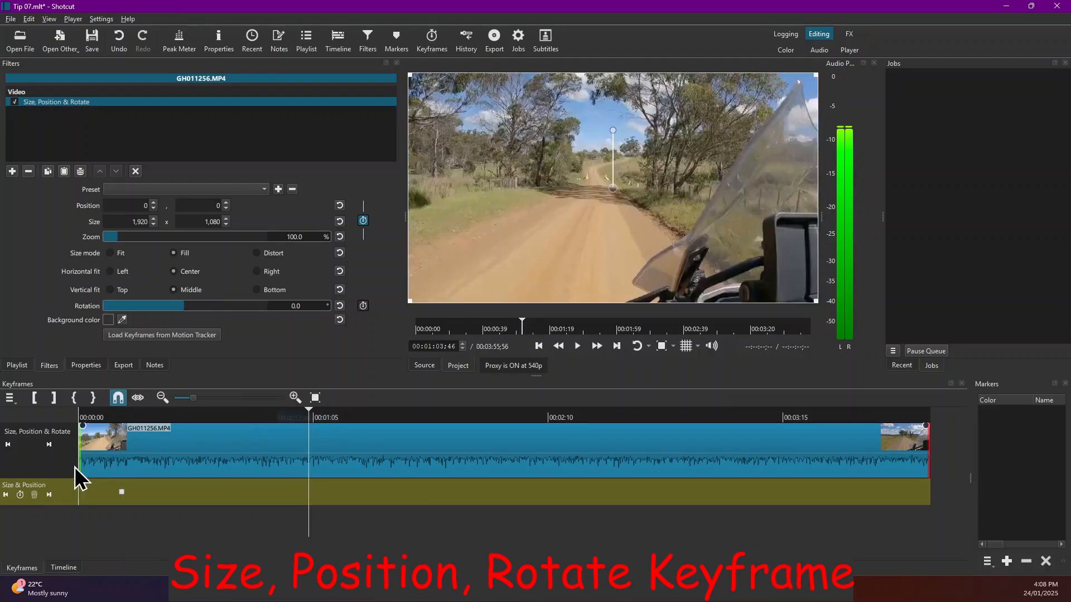
{"action": "left_click", "coordinate": [21, 495]}
{"action": "left_click_drag", "start_coordinate": [411, 303], "coordinate": [724, 152]}
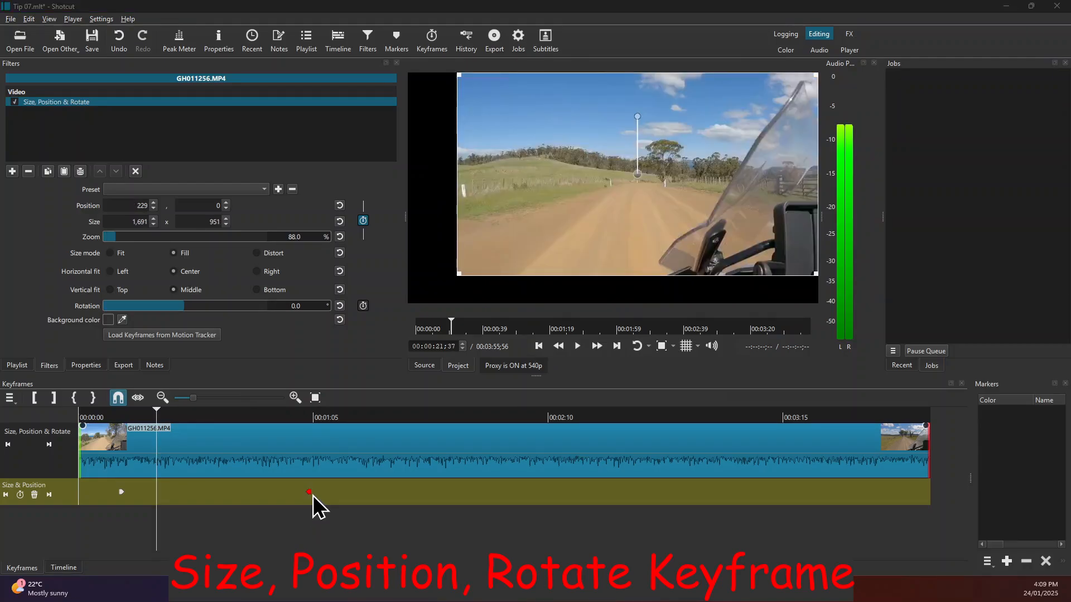
{"action": "left_click_drag", "start_coordinate": [308, 494], "coordinate": [156, 494]}
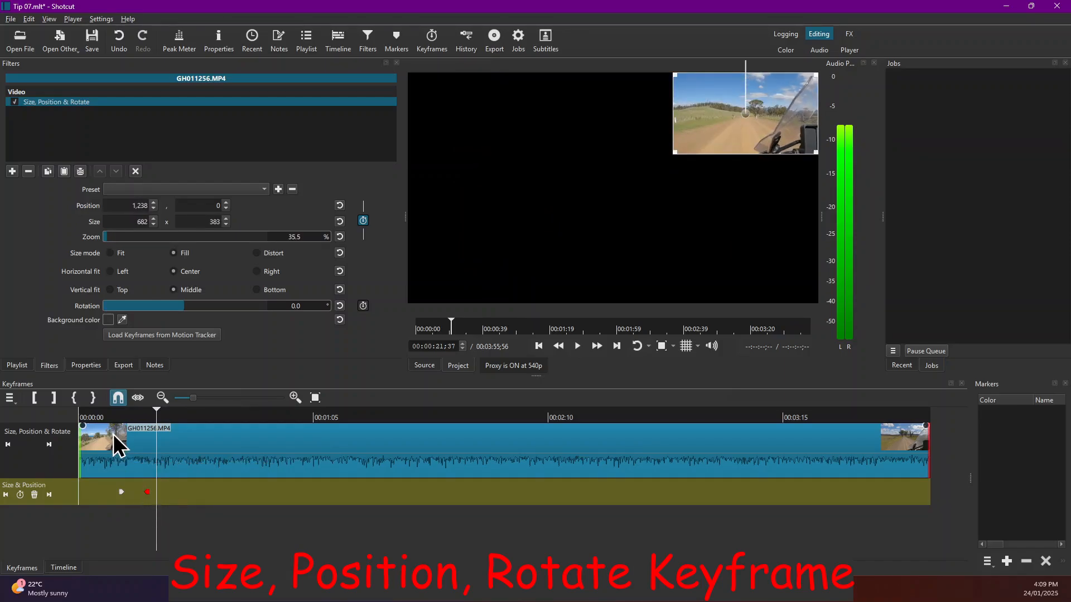
Add a Gain / Volume filter to the clip and set its Level to -60 dB
{"action": "left_click", "coordinate": [13, 172]}
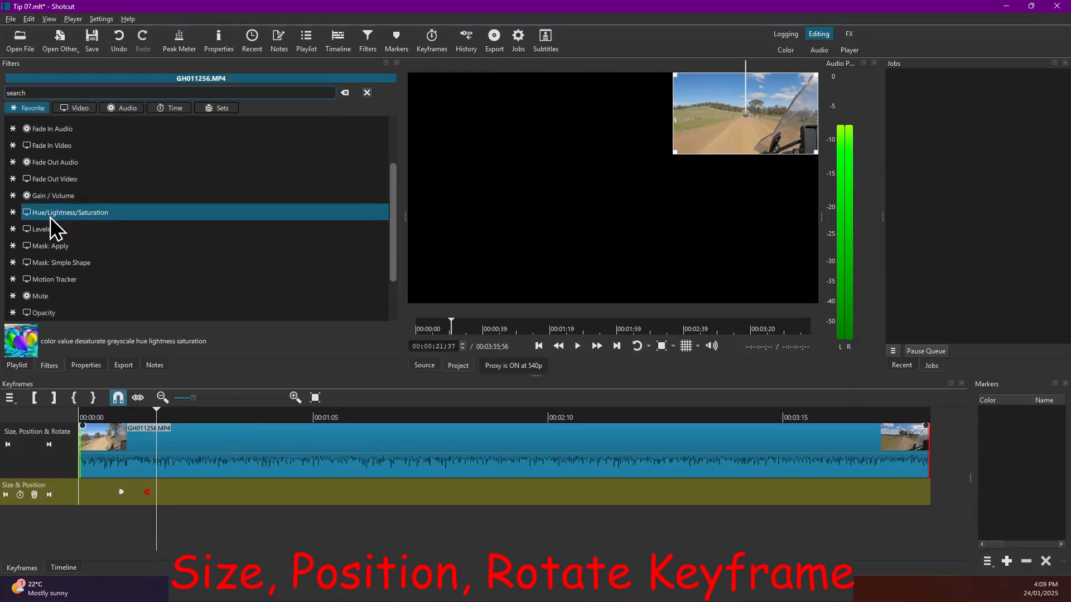
{"action": "left_click", "coordinate": [49, 199]}
{"action": "left_click", "coordinate": [327, 205]}
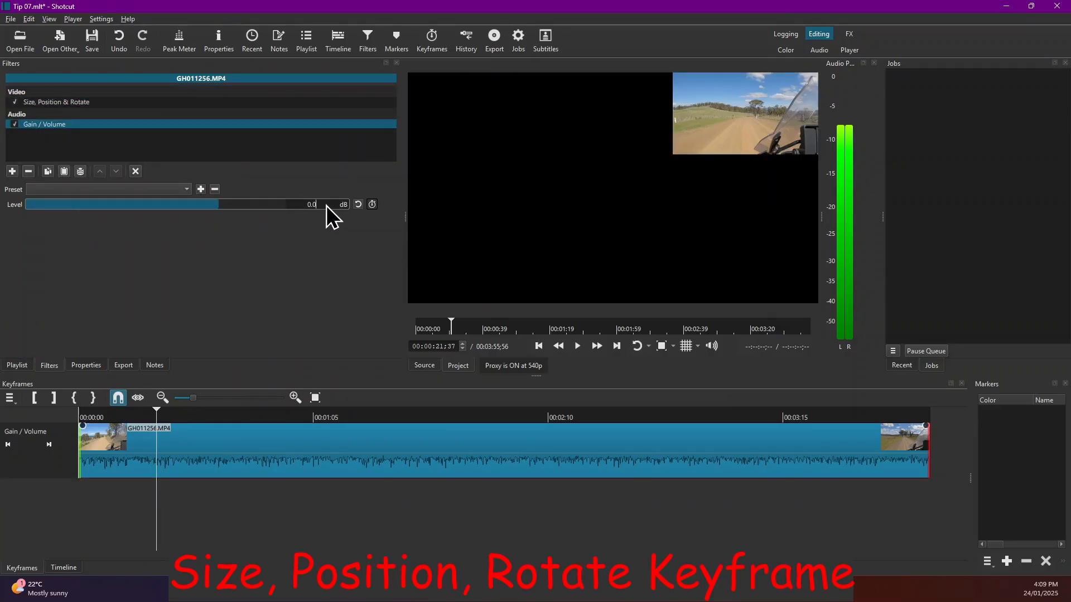
{"action": "type", "text": "-"}
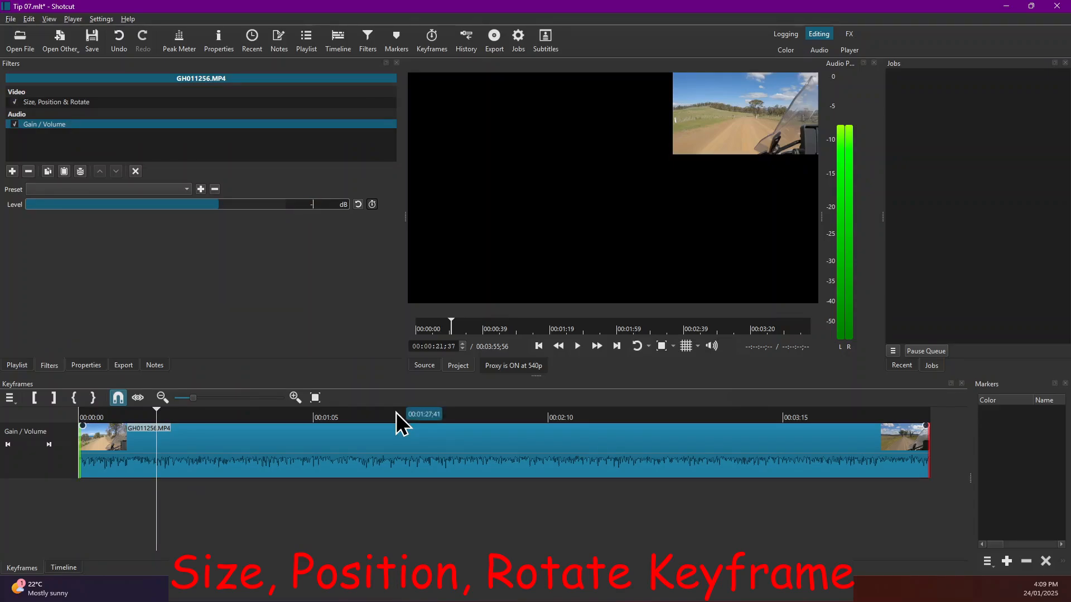
{"action": "type", "text": "60"}
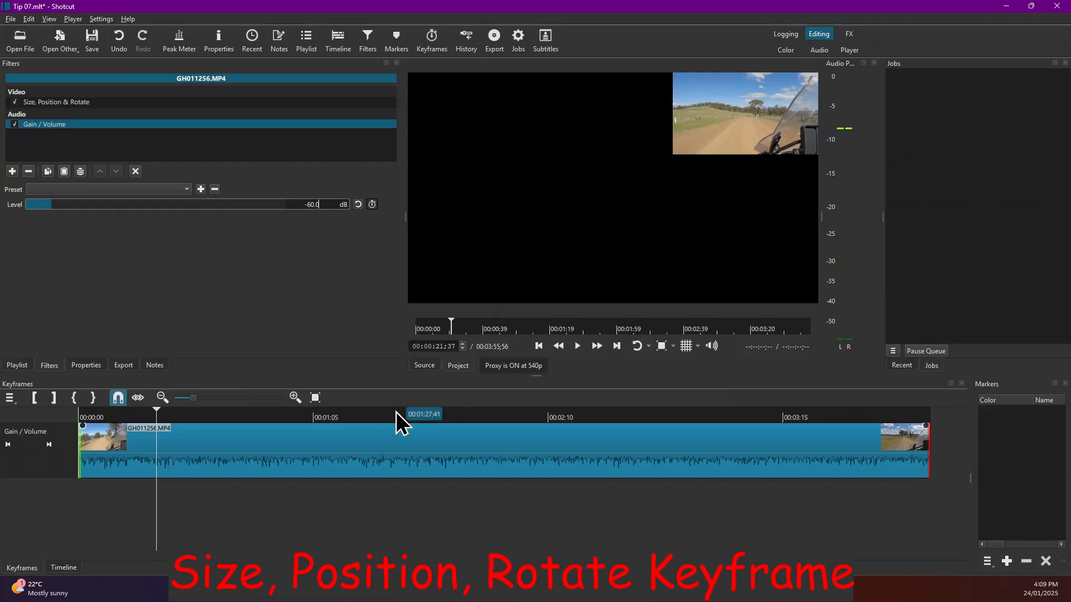
Move the two Size & Position keyframes to about 5 and 14 seconds and play the shrinking transition
{"action": "left_click", "coordinate": [81, 411]}
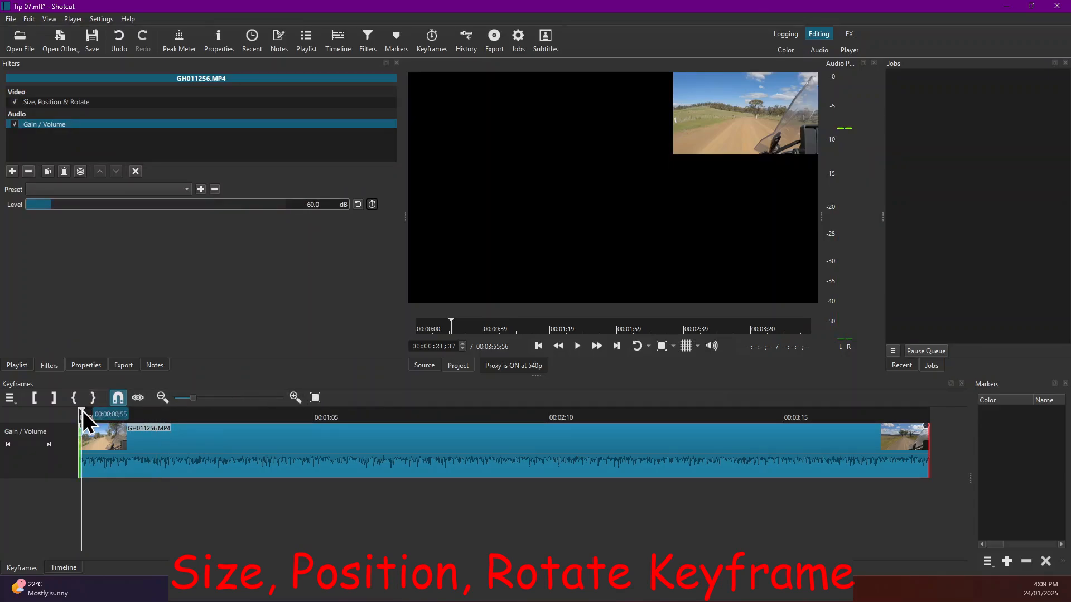
{"action": "left_click", "coordinate": [60, 568]}
{"action": "left_click", "coordinate": [22, 570]}
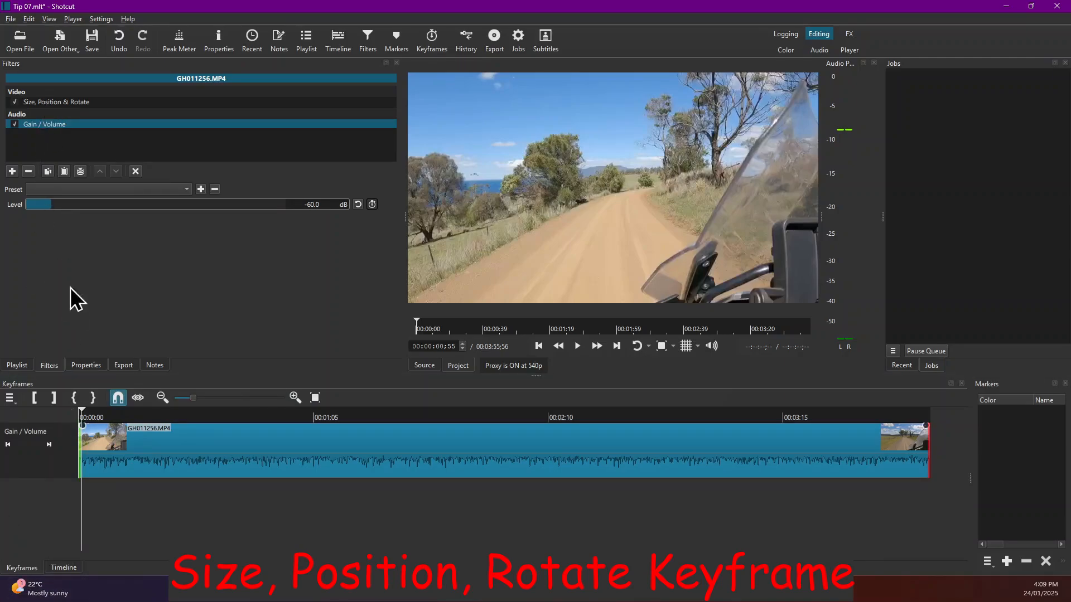
{"action": "left_click", "coordinate": [50, 103]}
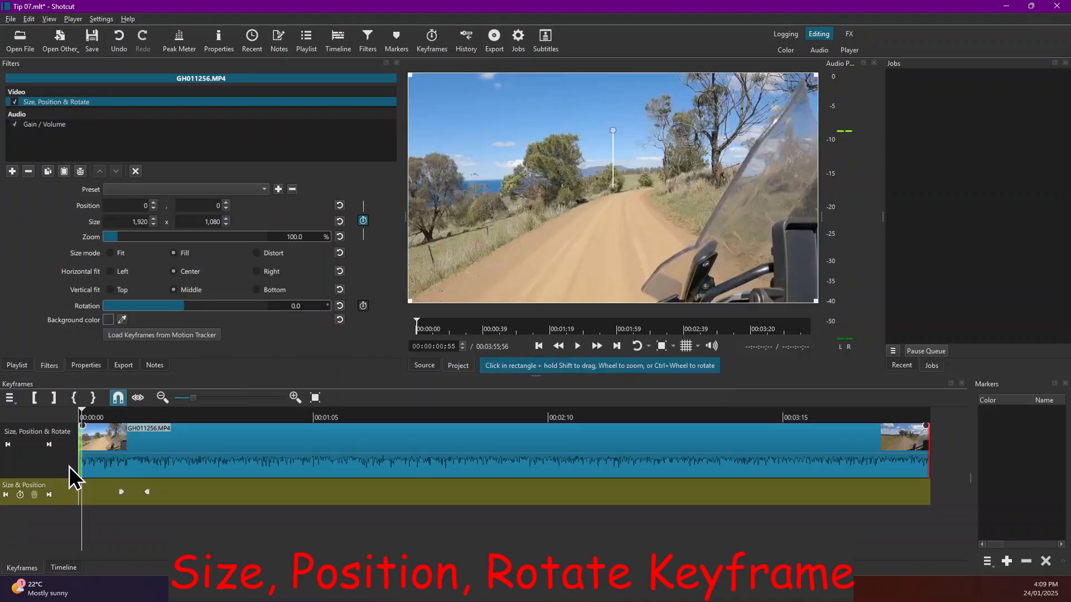
{"action": "mouse_move", "coordinate": [122, 492]}
{"action": "left_mouse_down"}
{"action": "mouse_move", "coordinate": [98, 492]}
{"action": "mouse_move", "coordinate": [130, 493]}
{"action": "left_mouse_up"}
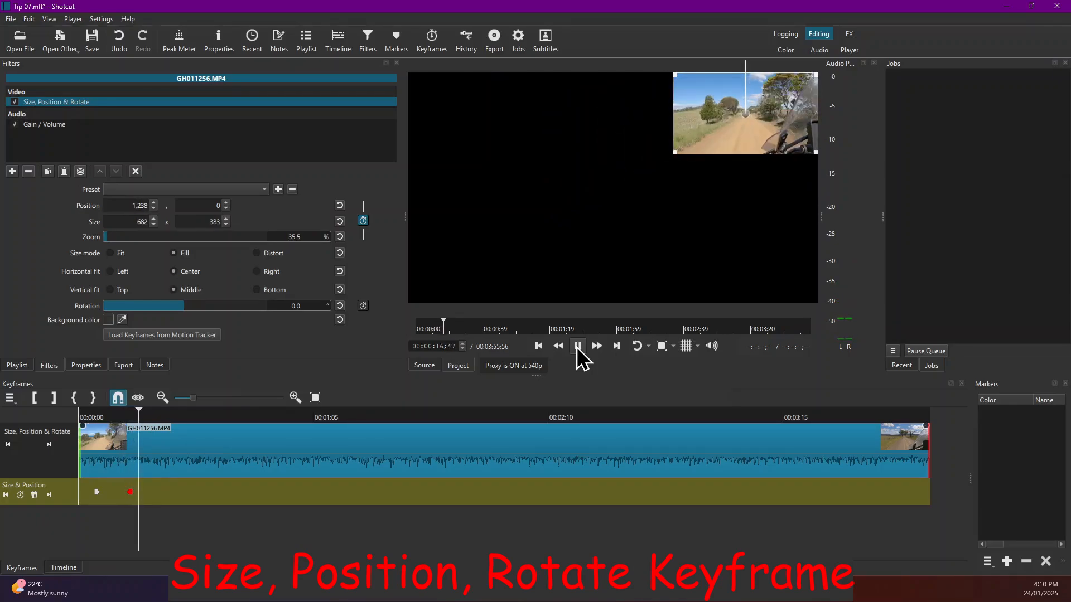
{"action": "left_click", "coordinate": [577, 349]}
Move the second Size & Position keyframe to about 8 seconds, enlarge its picture to about 1071 x 603, and preview from near the start
{"action": "left_click_drag", "start_coordinate": [130, 498], "coordinate": [111, 497]}
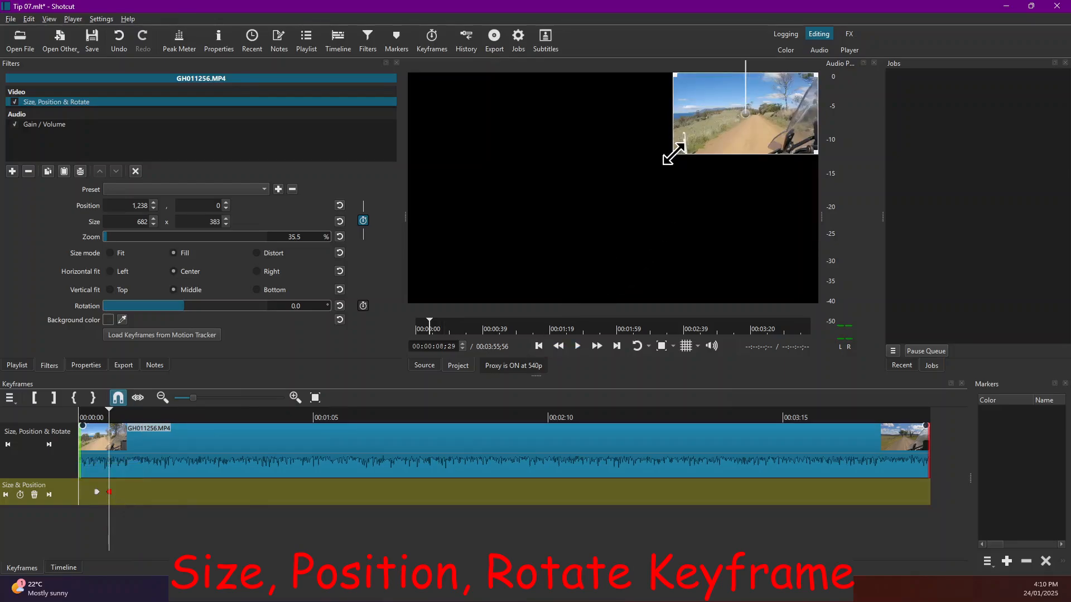
{"action": "left_click_drag", "start_coordinate": [668, 162], "coordinate": [589, 219]}
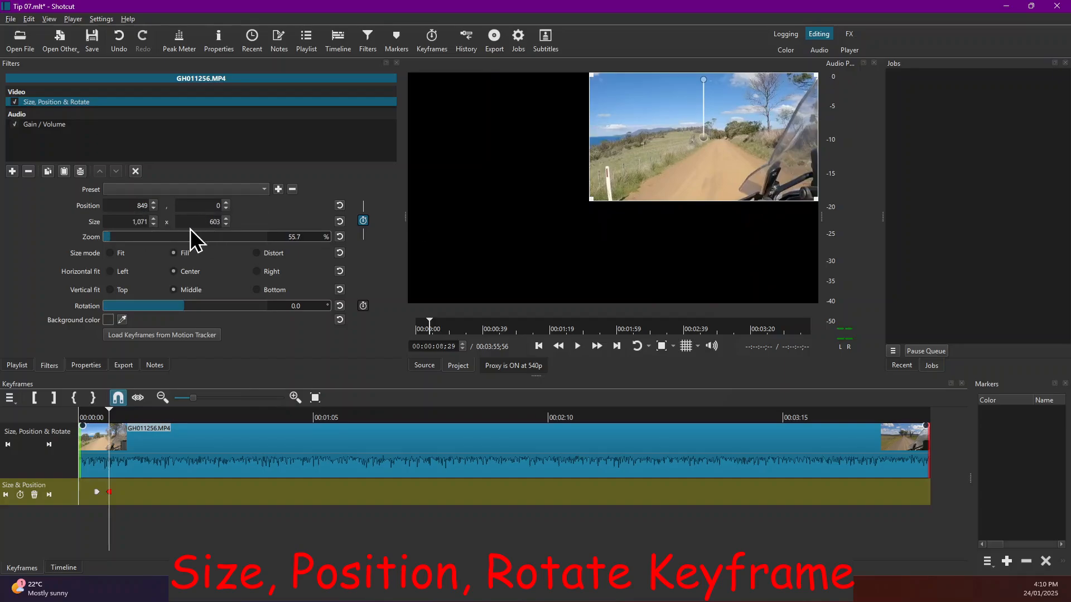
{"action": "left_click", "coordinate": [87, 423]}
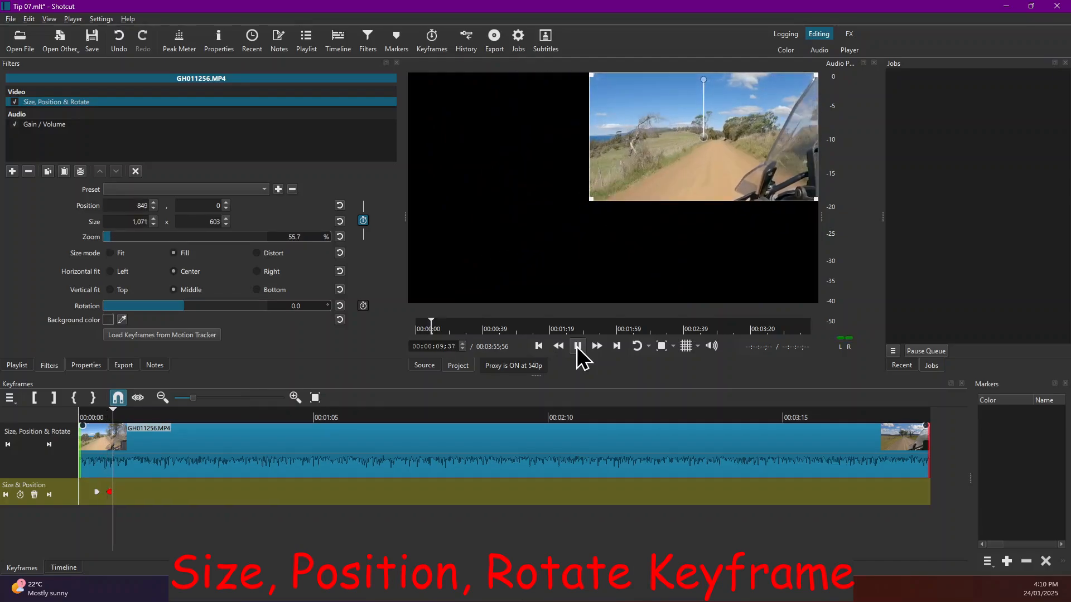
{"action": "left_click", "coordinate": [578, 347]}
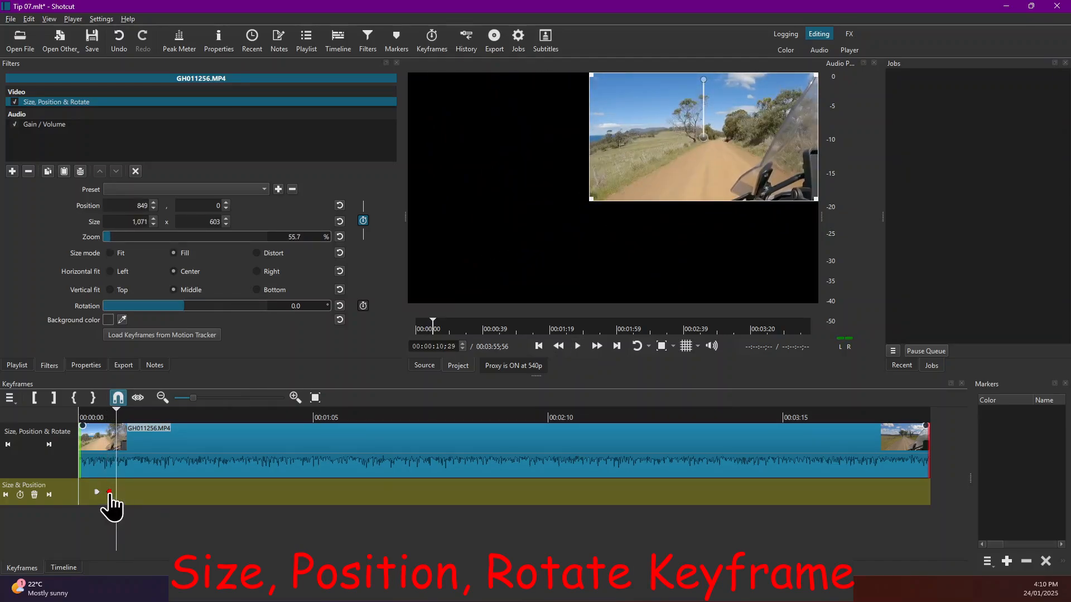
Reposition the picture at the second keyframe to the frame's lower-left area, about 37, 443, and play the transition from near the start
{"action": "left_click", "coordinate": [110, 493]}
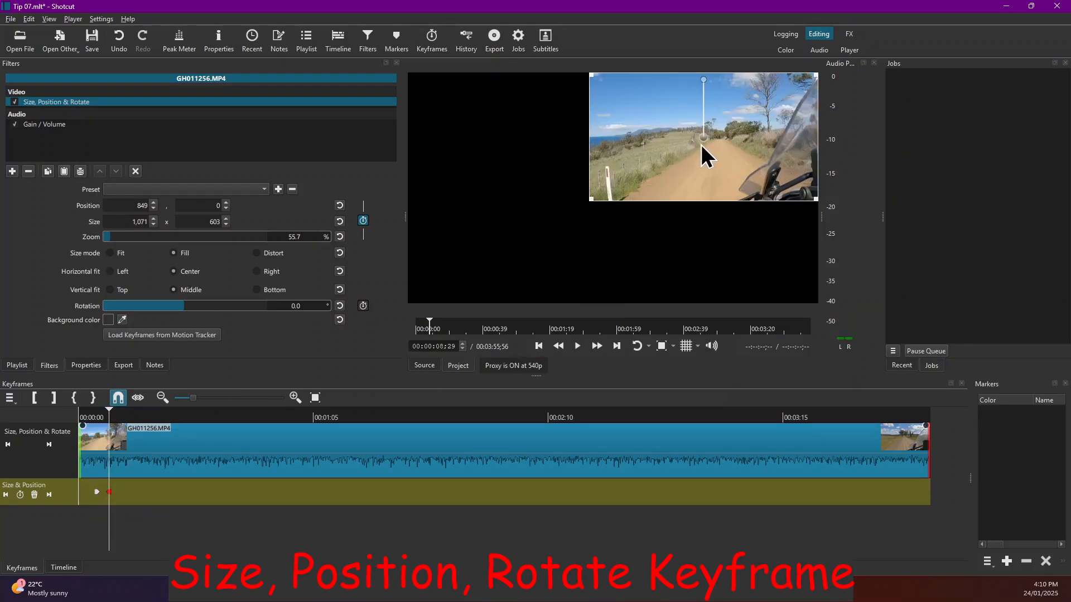
{"action": "left_click_drag", "start_coordinate": [694, 145], "coordinate": [524, 238]}
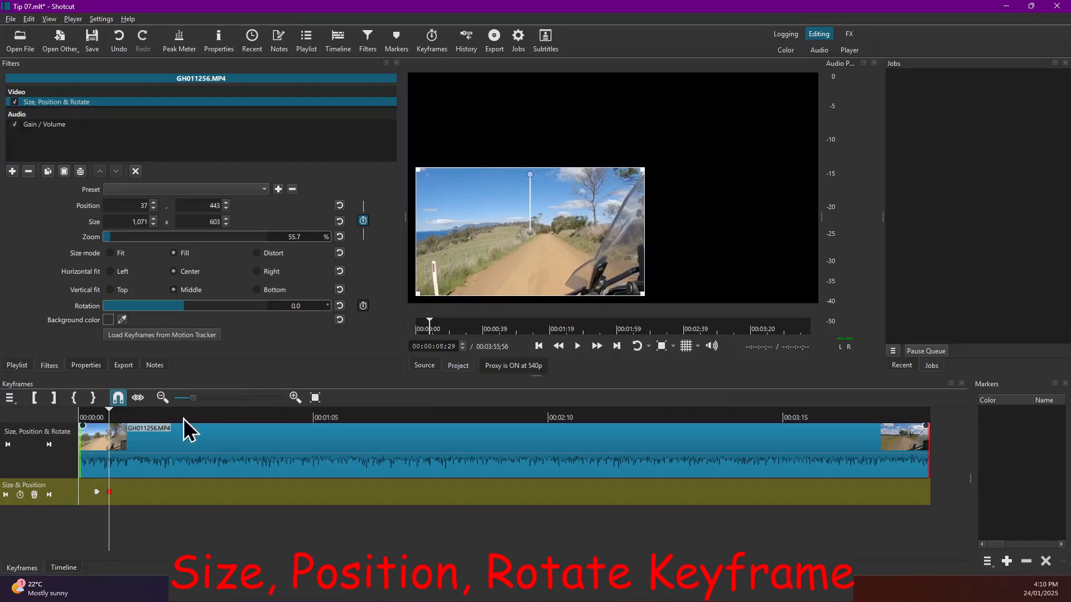
{"action": "left_click", "coordinate": [84, 415]}
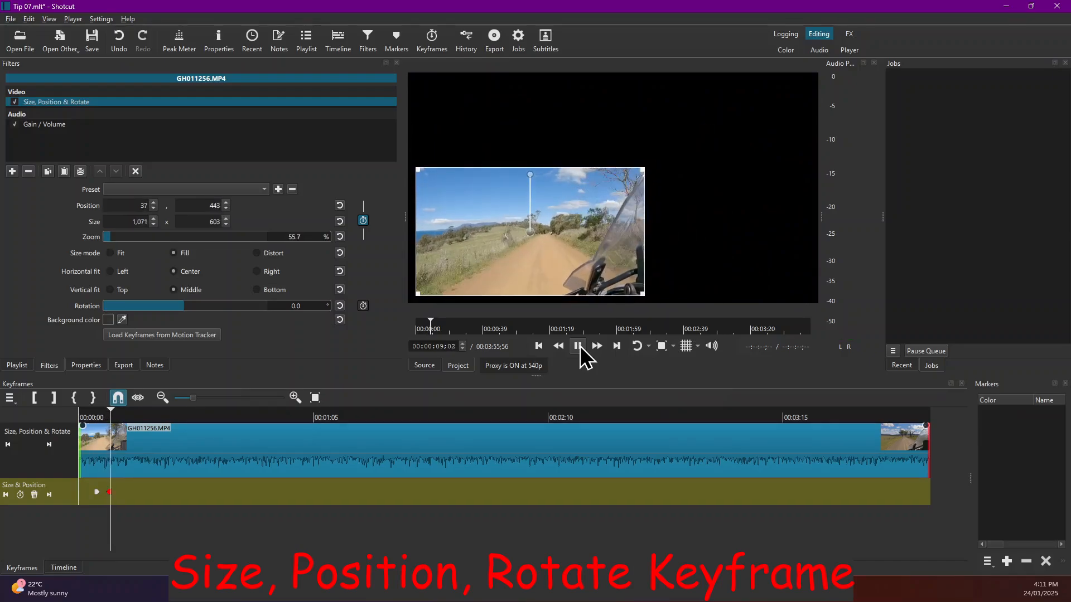
{"action": "left_click", "coordinate": [581, 347]}
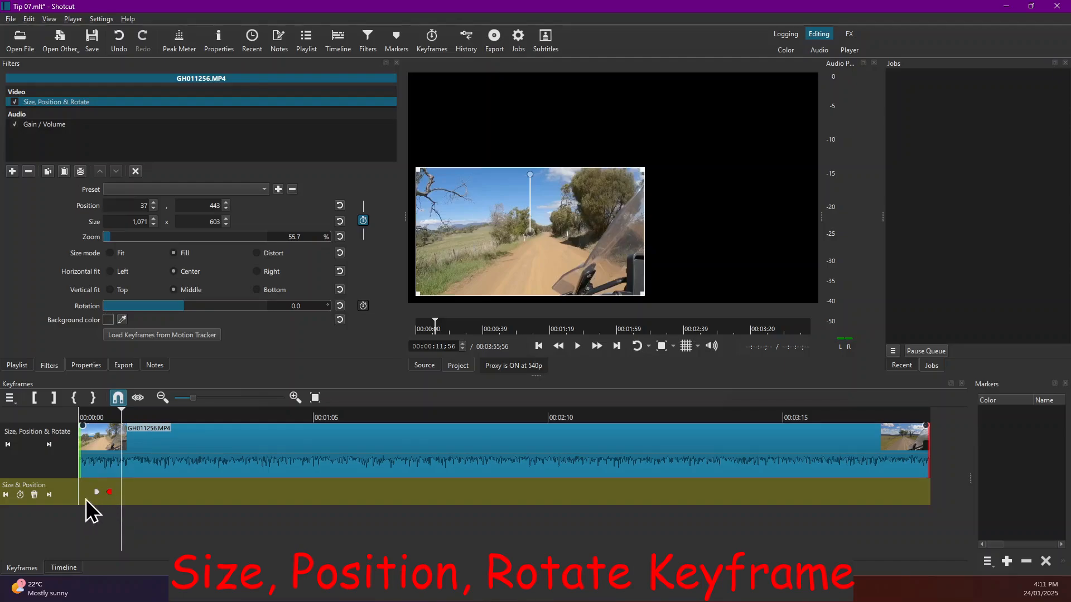
Add a third Size & Position keyframe at about 12 seconds with the picture moved to the frame's lower-right area, about 828, 454
{"action": "left_click", "coordinate": [20, 495]}
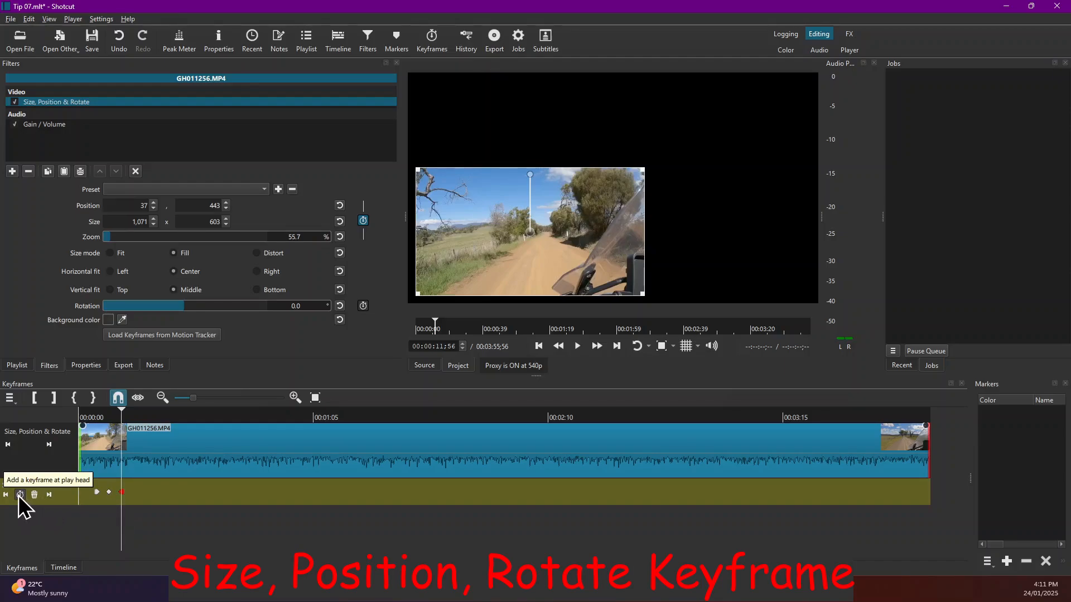
{"action": "left_click_drag", "start_coordinate": [528, 230], "coordinate": [714, 246]}
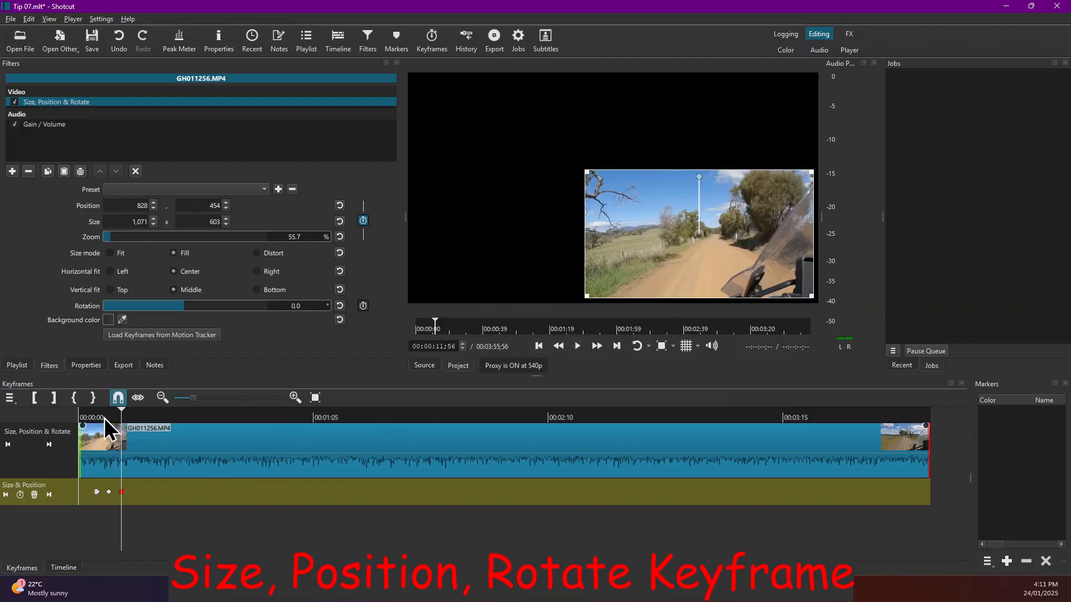
Play the Size & Position animation from the start of the clip through the third keyframe
{"action": "left_click", "coordinate": [83, 417]}
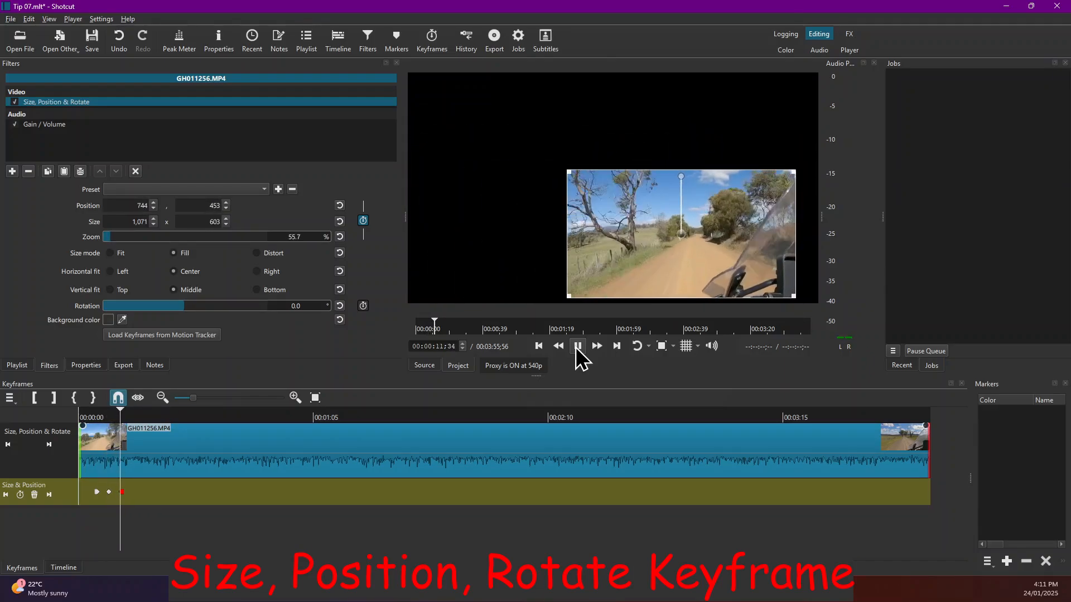
{"action": "left_click", "coordinate": [578, 346]}
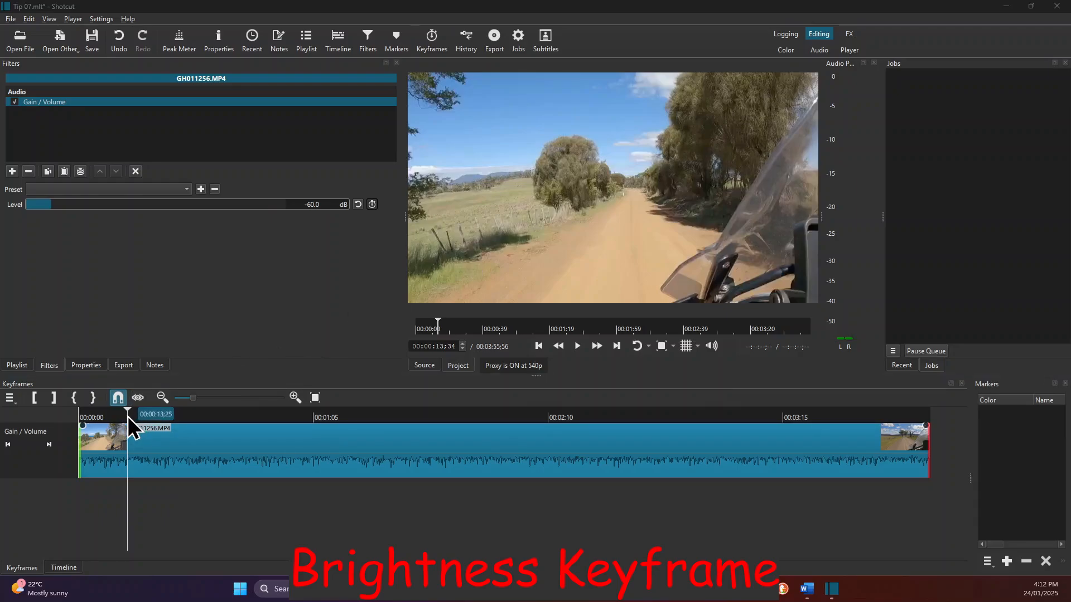
Add a Brightness filter to the clip and enable keyframes for its level at about 13 seconds
{"action": "left_click", "coordinate": [11, 171]}
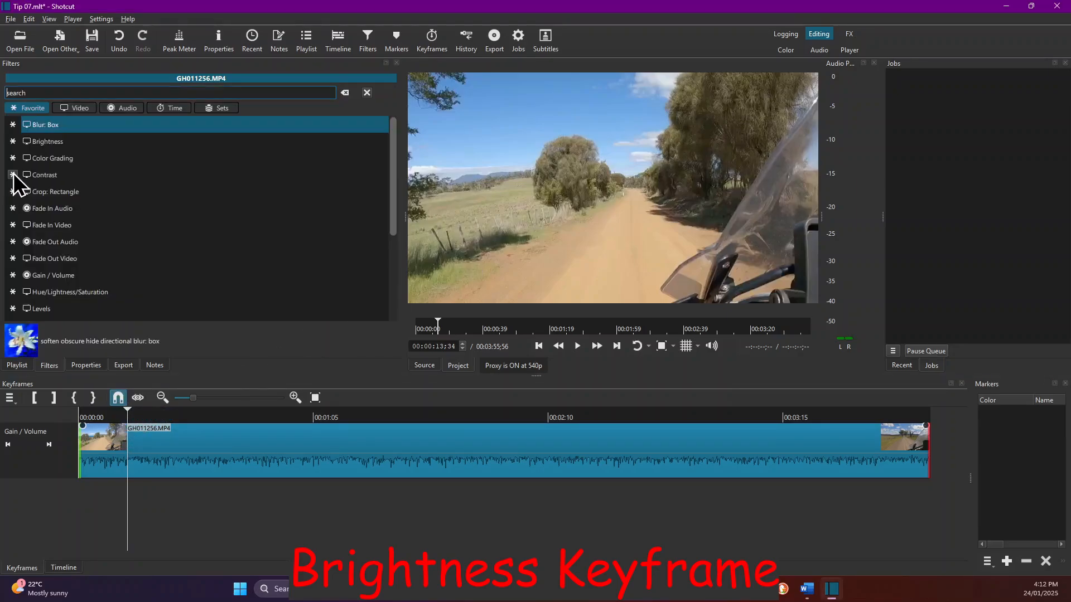
{"action": "left_click", "coordinate": [62, 143]}
{"action": "left_click", "coordinate": [372, 204]}
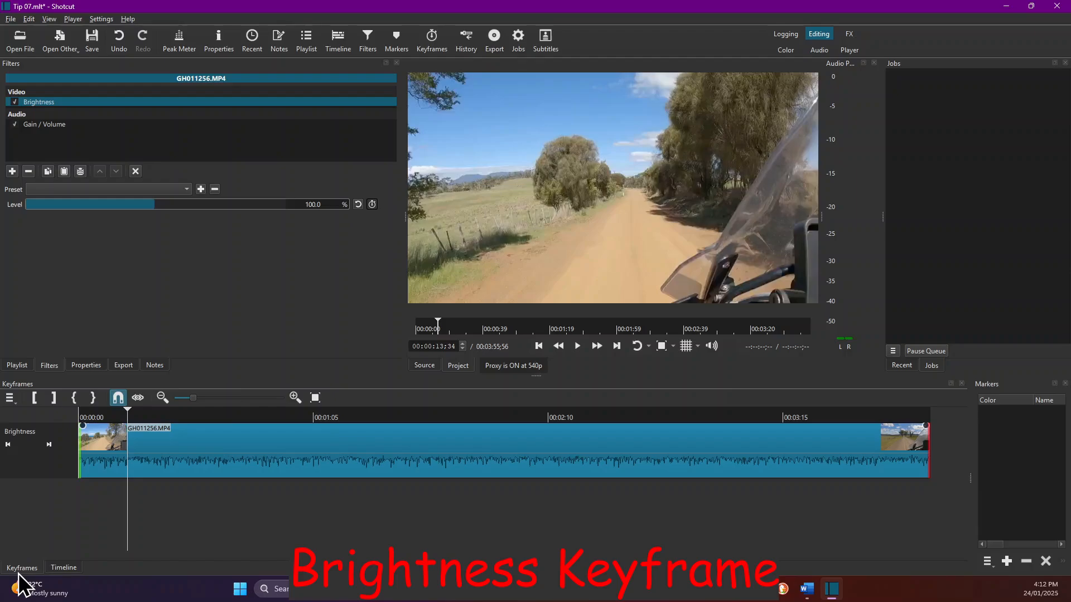
{"action": "left_click", "coordinate": [68, 570]}
{"action": "left_click", "coordinate": [24, 568]}
{"action": "left_click", "coordinate": [372, 204]}
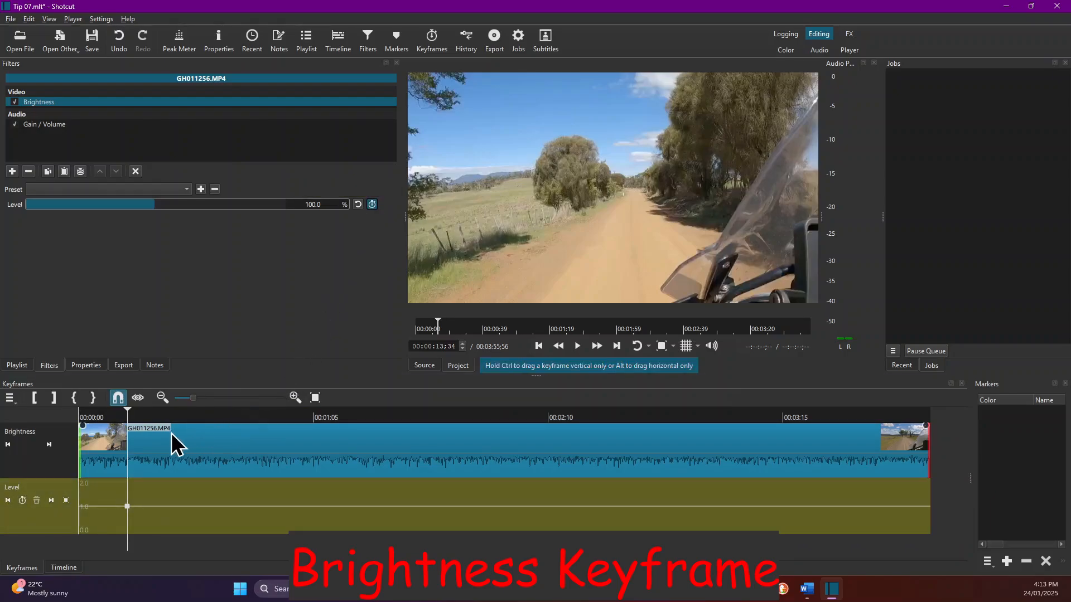
Add a second brightness keyframe at about 21 seconds with the level at 200%, and play the transition from near the start
{"action": "left_click", "coordinate": [156, 412]}
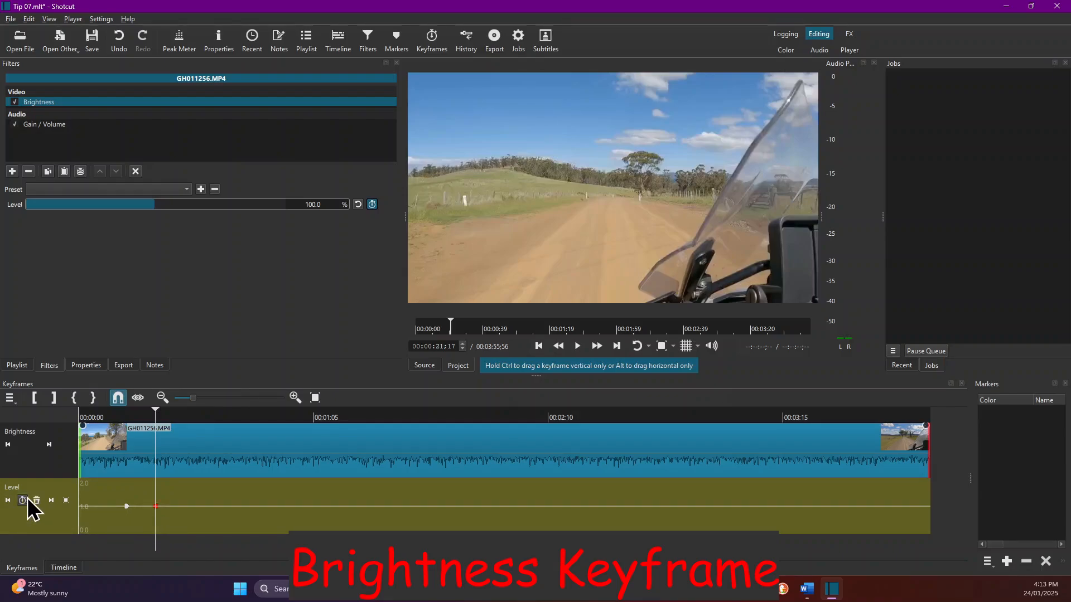
{"action": "left_click_drag", "start_coordinate": [157, 208], "coordinate": [322, 203]}
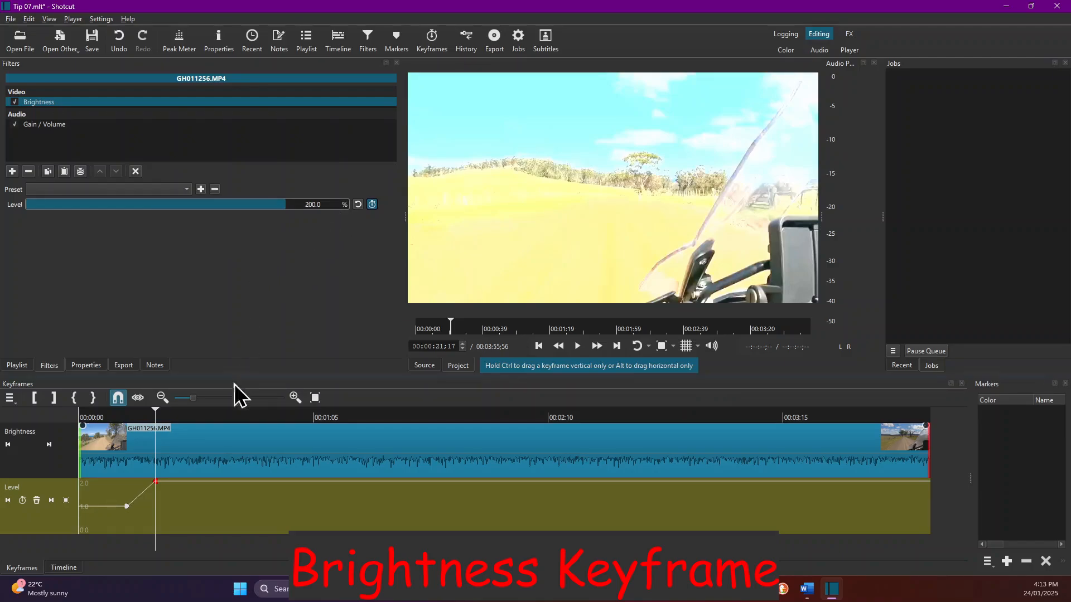
{"action": "left_click", "coordinate": [91, 424]}
{"action": "left_click", "coordinate": [577, 346]}
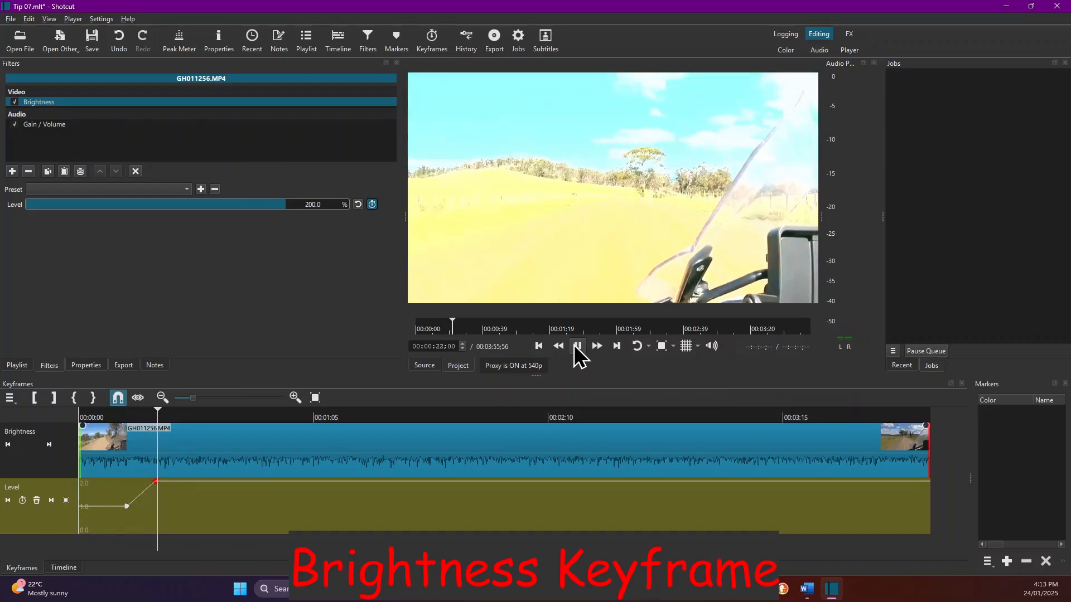
{"action": "left_click", "coordinate": [577, 347]}
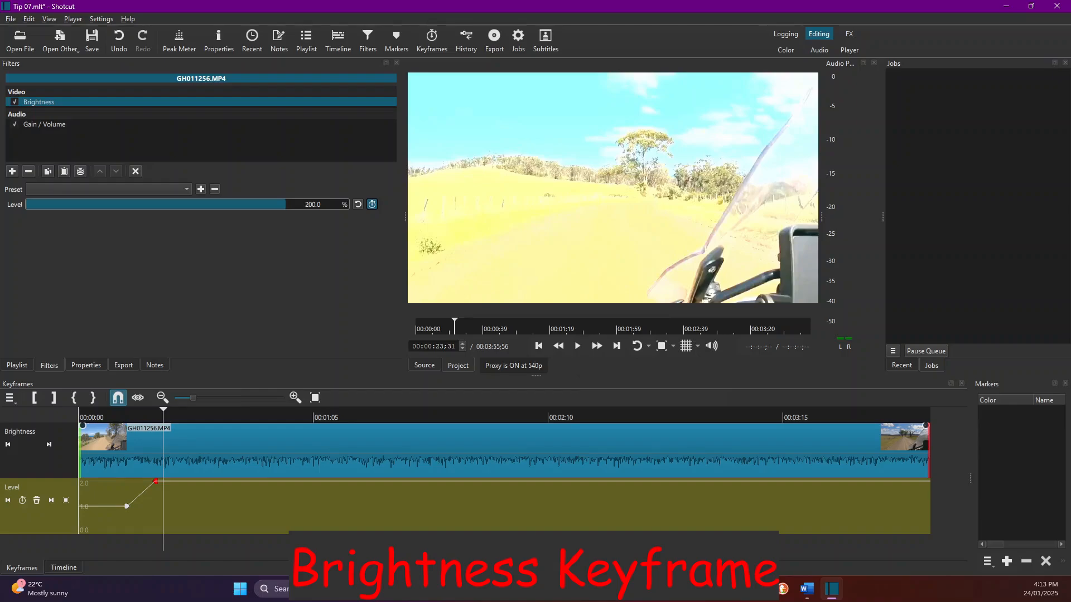
Adjust the second brightness keyframe on its curve, lowering the level to about 151% and raising it again
{"action": "left_click_drag", "start_coordinate": [155, 480], "coordinate": [156, 494]}
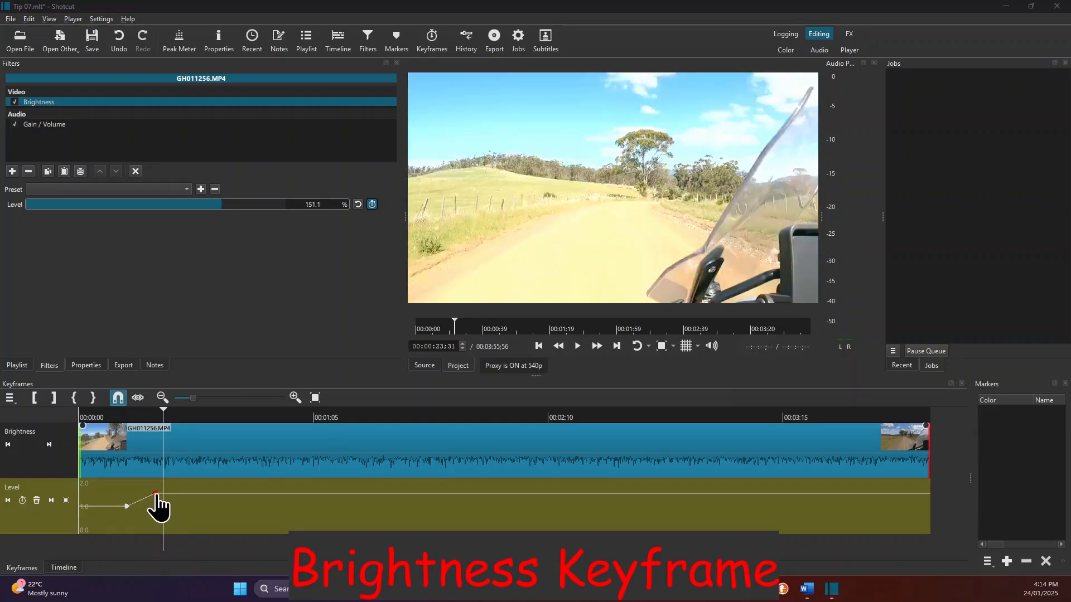
{"action": "mouse_move", "coordinate": [156, 495]}
{"action": "left_mouse_down"}
{"action": "mouse_move", "coordinate": [156, 520]}
{"action": "mouse_move", "coordinate": [156, 505]}
{"action": "mouse_move", "coordinate": [170, 518]}
{"action": "mouse_move", "coordinate": [217, 522]}
{"action": "mouse_move", "coordinate": [248, 500]}
{"action": "mouse_move", "coordinate": [194, 521]}
{"action": "mouse_move", "coordinate": [154, 484]}
{"action": "left_mouse_up"}
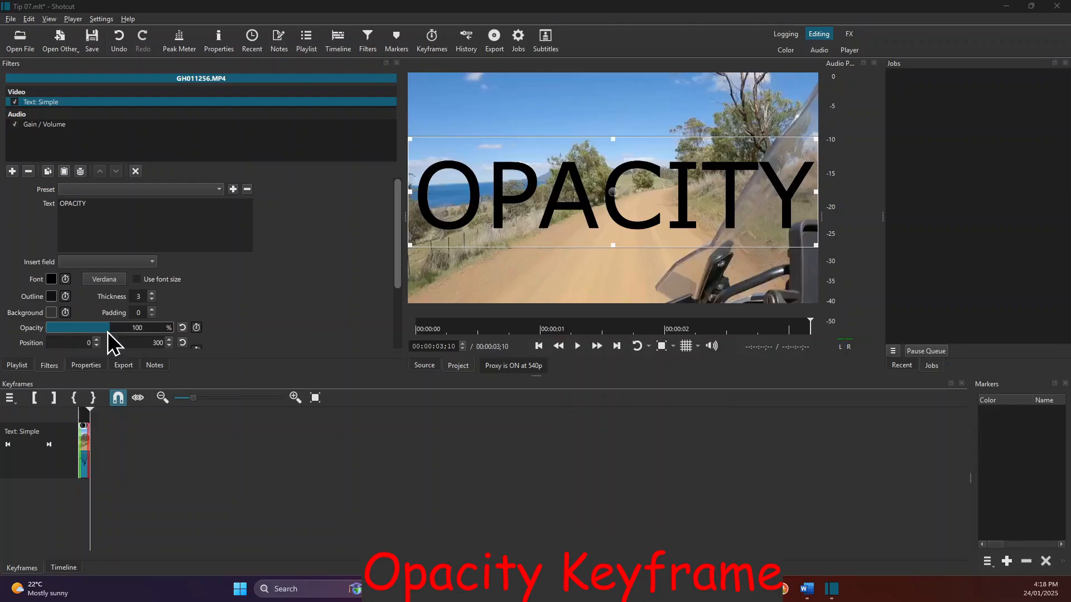
Enable opacity keyframes for the OPACITY text and add a keyframe at 00:00:00;15 with 100% opacity
{"action": "left_click", "coordinate": [197, 327]}
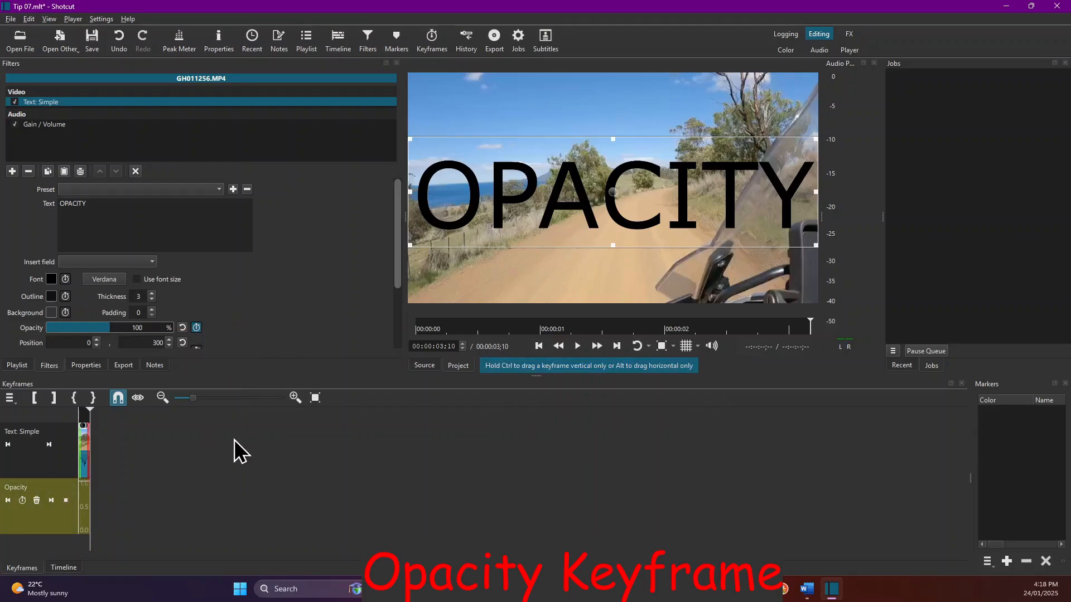
{"action": "left_click", "coordinate": [294, 396]}
{"action": "left_click", "coordinate": [294, 396]}
{"action": "left_click", "coordinate": [294, 397]}
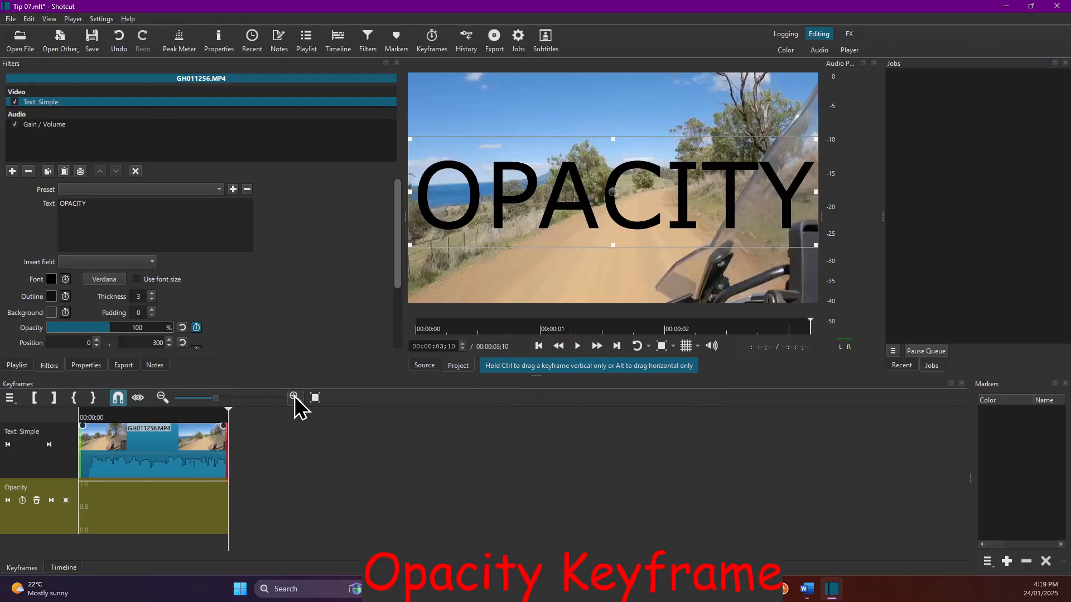
{"action": "left_click", "coordinate": [294, 397]}
{"action": "left_click", "coordinate": [293, 397]}
{"action": "left_click", "coordinate": [294, 396]}
{"action": "left_click", "coordinate": [294, 396]}
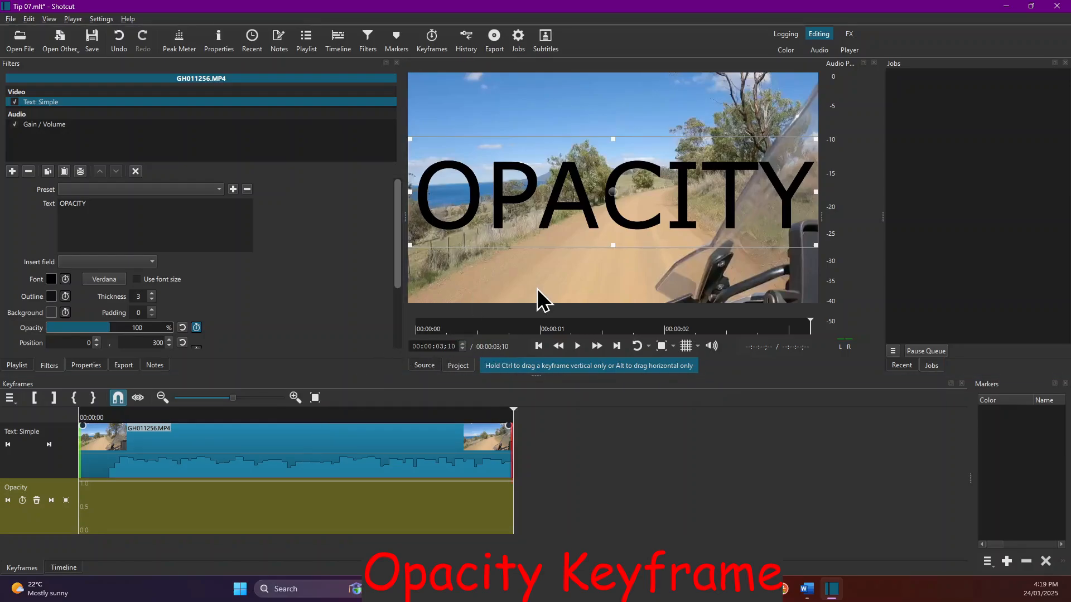
{"action": "left_click", "coordinate": [109, 416]}
{"action": "left_click", "coordinate": [116, 416]}
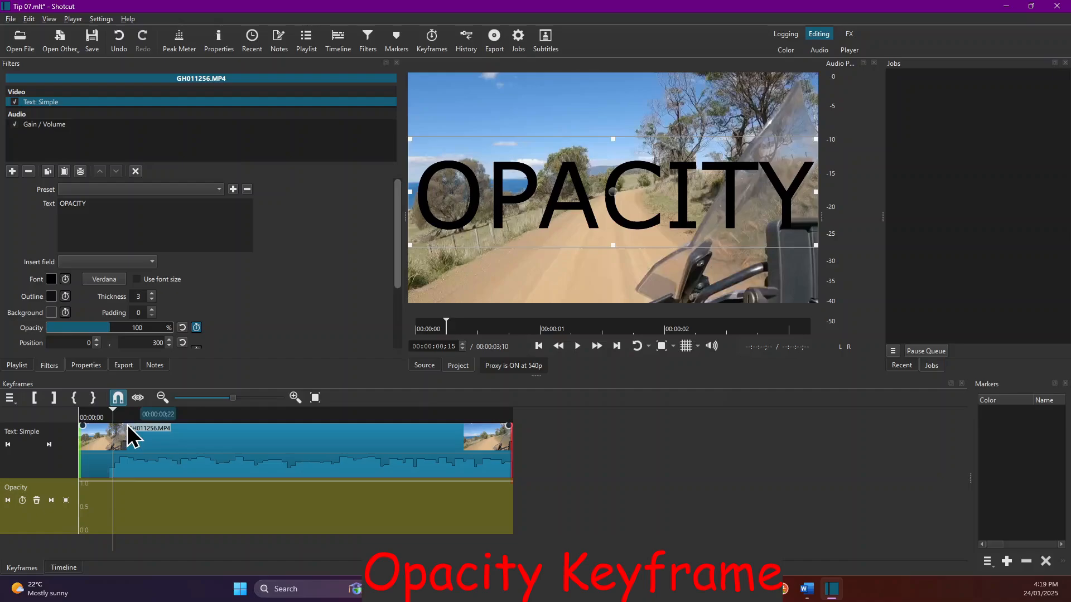
{"action": "left_click", "coordinate": [22, 500]}
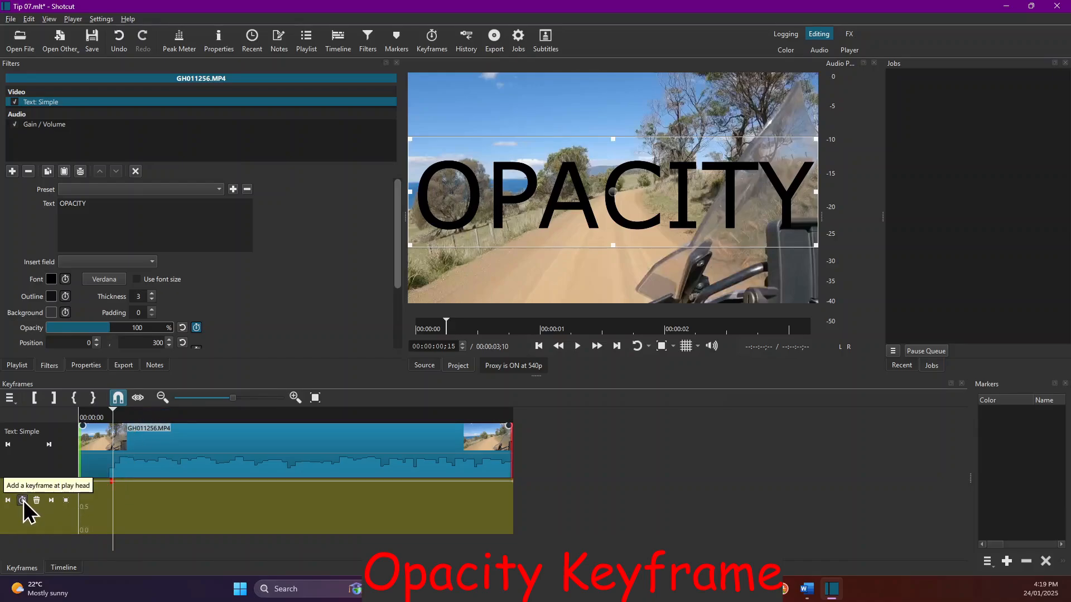
Add a second opacity keyframe at 00:00:00;22 and lower the text's opacity to about 17%
{"action": "left_click", "coordinate": [130, 415]}
{"action": "left_click", "coordinate": [22, 501]}
{"action": "left_click_drag", "start_coordinate": [109, 329], "coordinate": [58, 329]}
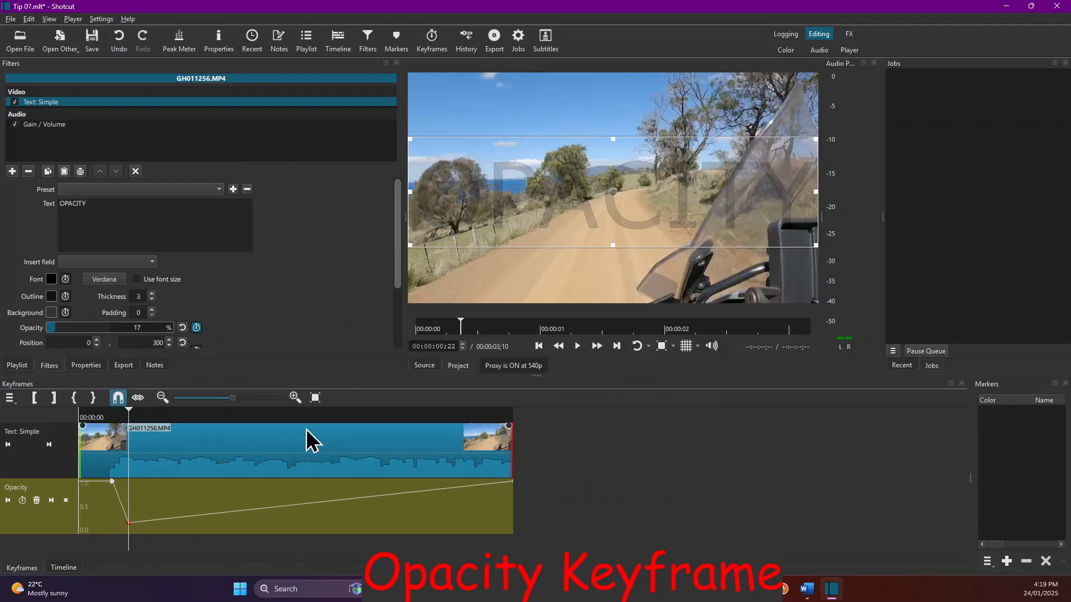
Bring the last opacity keyframe down to 0 at 00:00:03;08 and play the text's fade from near the start
{"action": "left_click", "coordinate": [510, 417]}
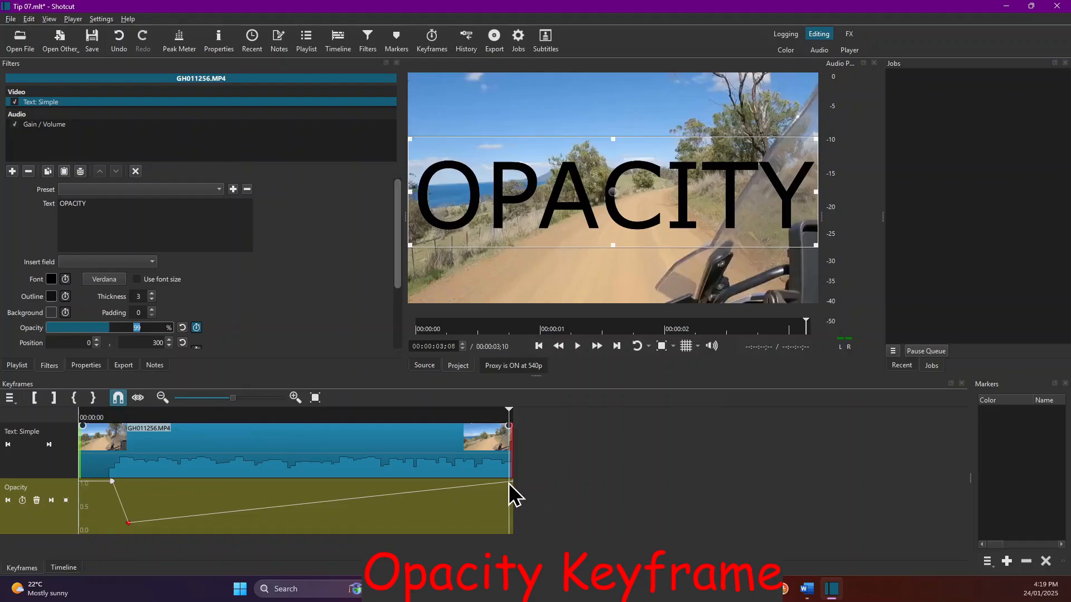
{"action": "left_click_drag", "start_coordinate": [510, 483], "coordinate": [509, 532]}
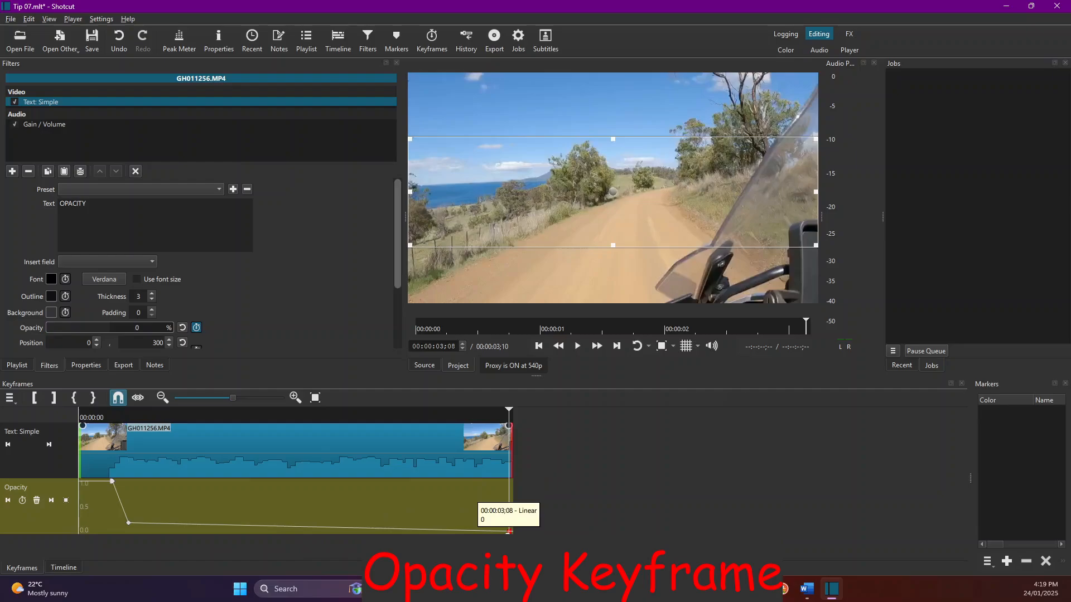
{"action": "left_click", "coordinate": [84, 417]}
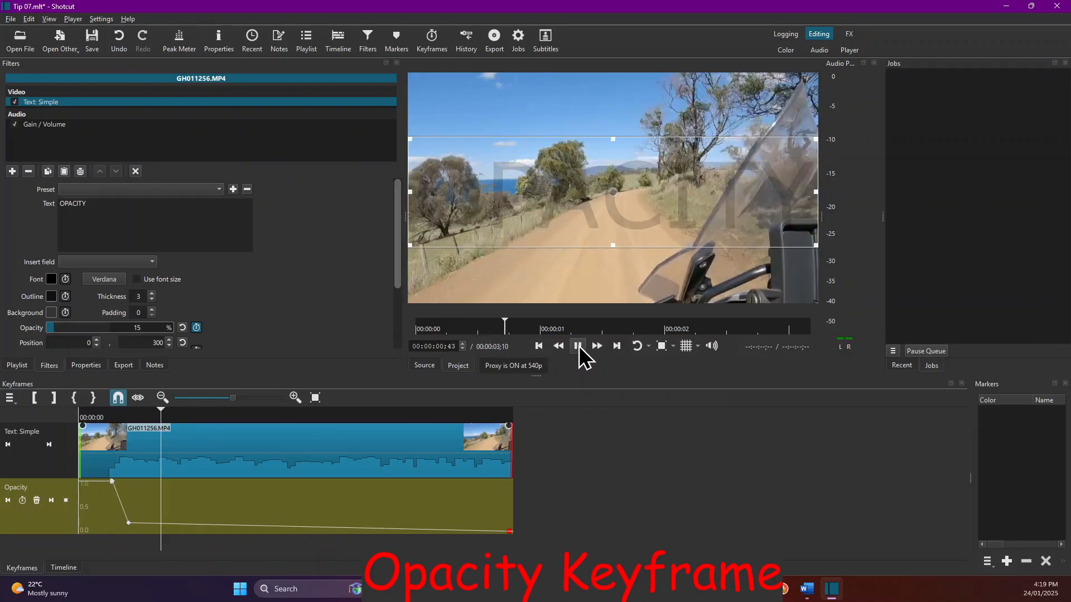
{"action": "left_click", "coordinate": [578, 346]}
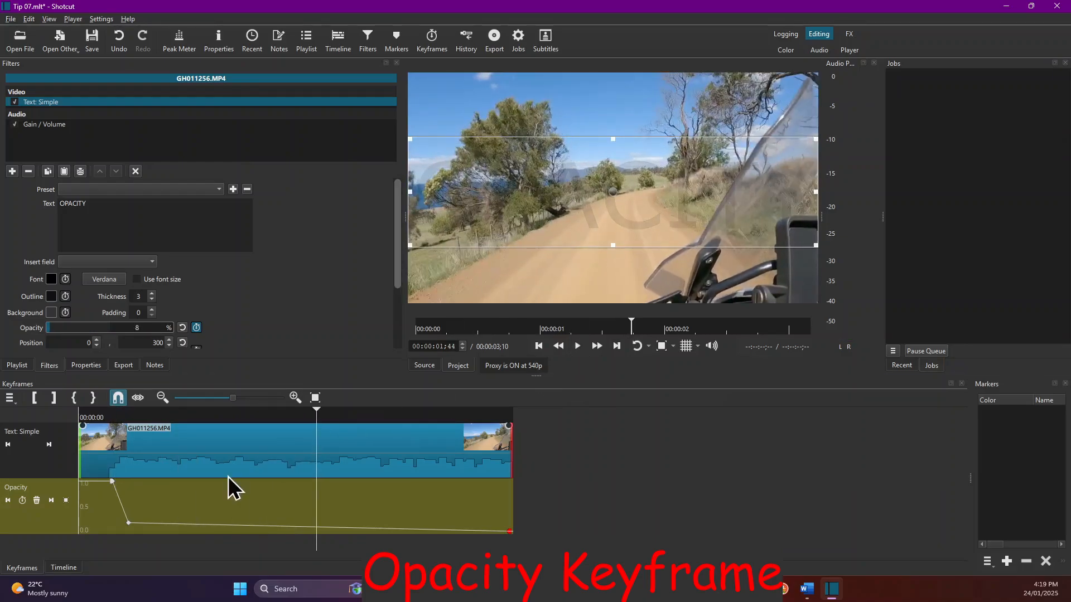
Move the second opacity keyframe to about 1.2 seconds with the opacity at 0, and preview the slower fade-out
{"action": "left_click_drag", "start_coordinate": [129, 525], "coordinate": [249, 531]}
{"action": "left_click", "coordinate": [88, 417]}
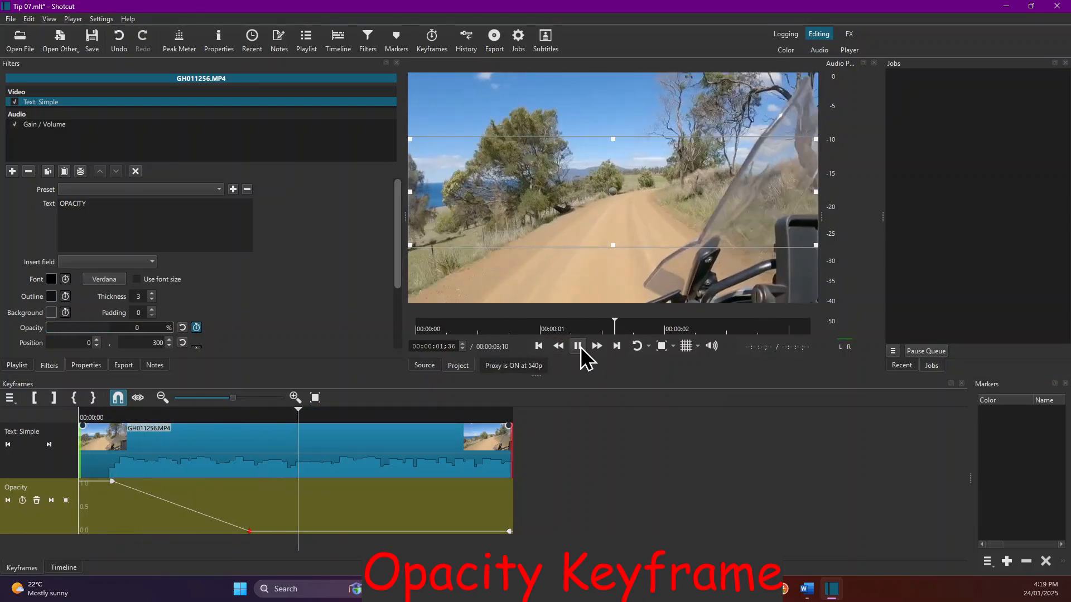
{"action": "left_click", "coordinate": [578, 347]}
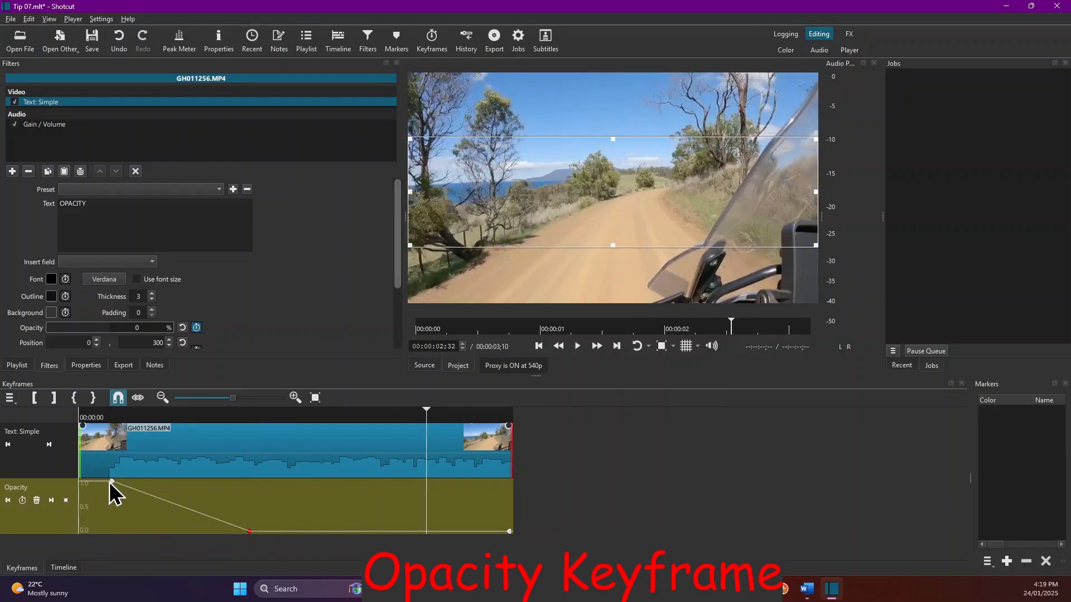
Check the text's opacity along the fade-out, and add a keyframe at 00:00:01;43 that holds it at 0%
{"action": "mouse_move", "coordinate": [111, 483]}
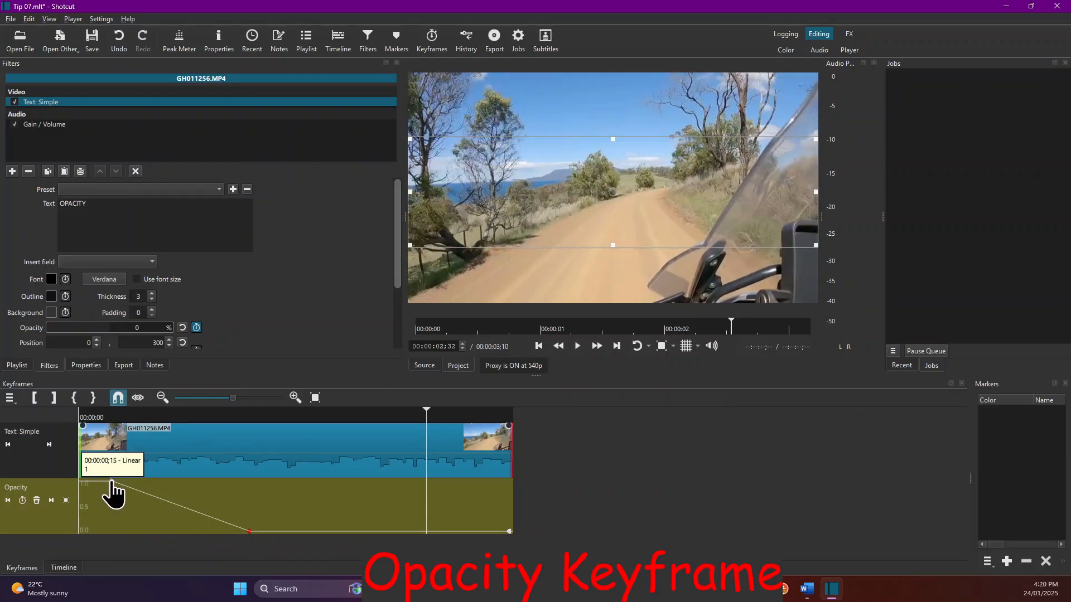
{"action": "left_click", "coordinate": [111, 416]}
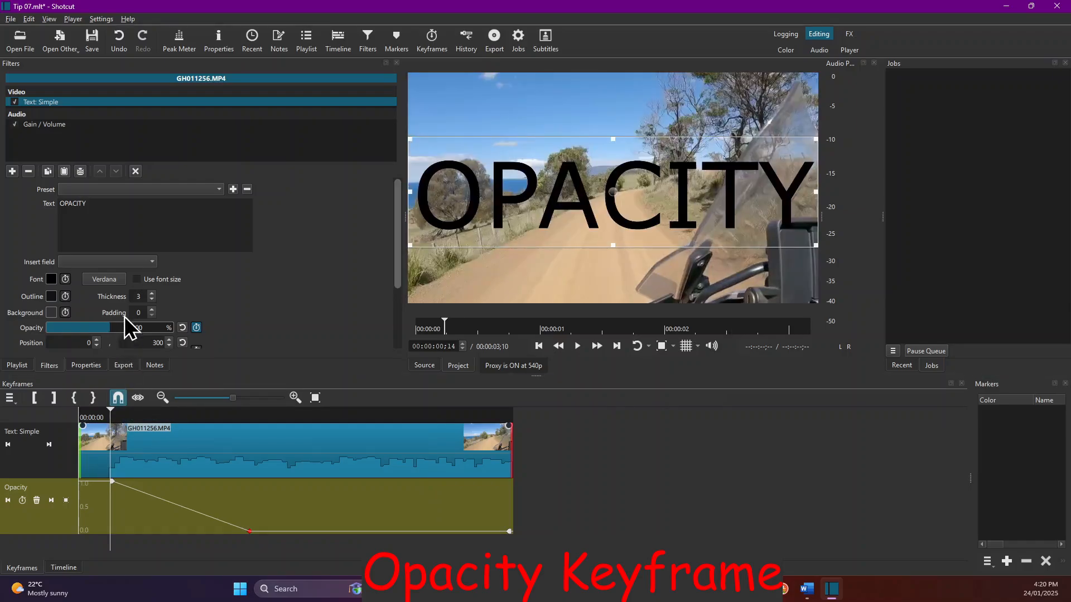
{"action": "left_click", "coordinate": [183, 419]}
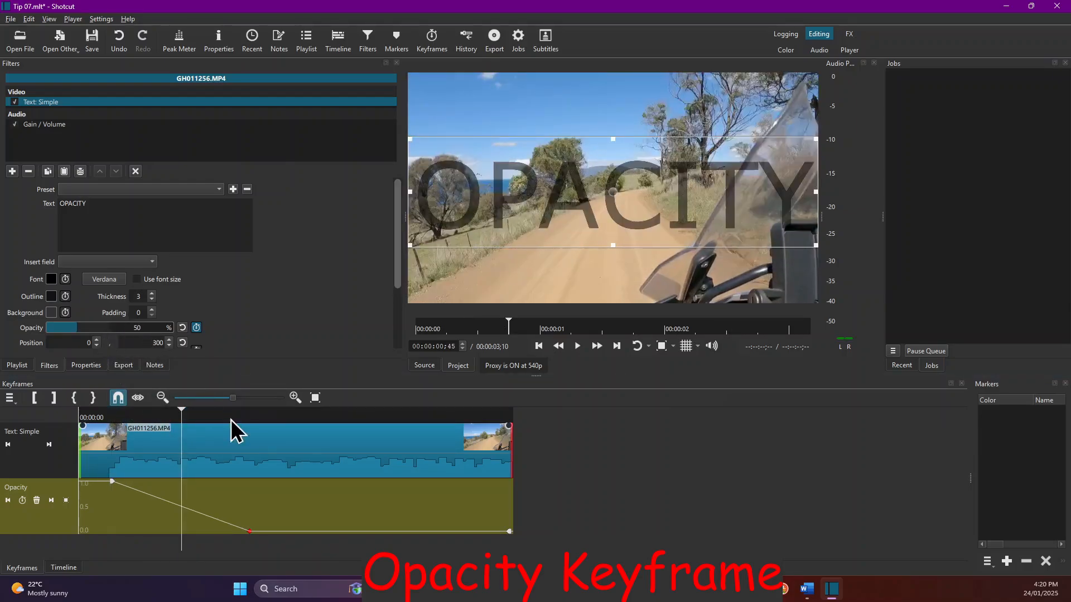
{"action": "left_click", "coordinate": [253, 413]}
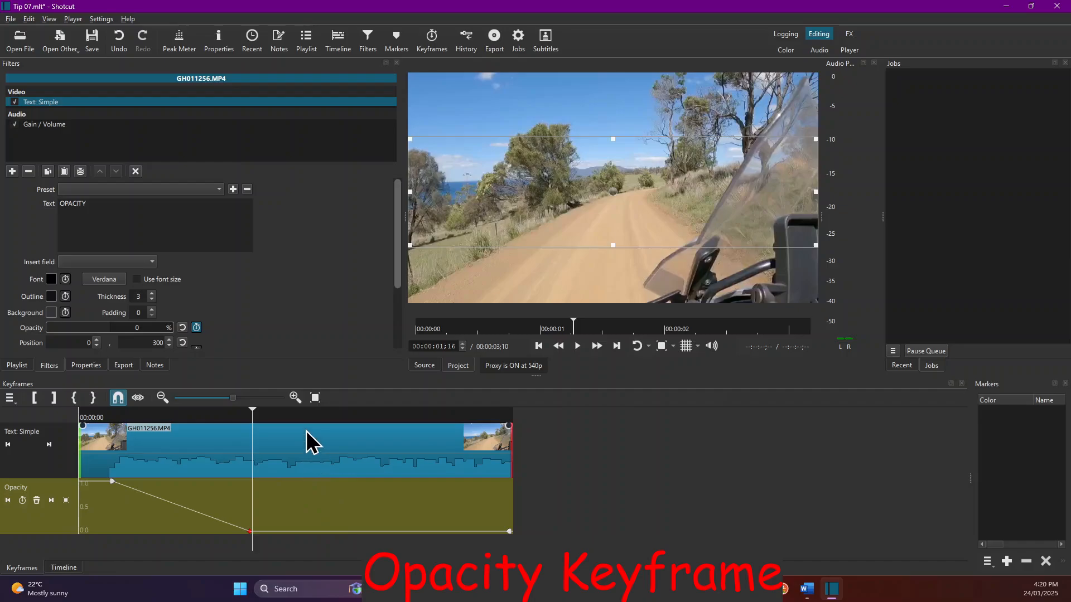
{"action": "left_click", "coordinate": [313, 413]}
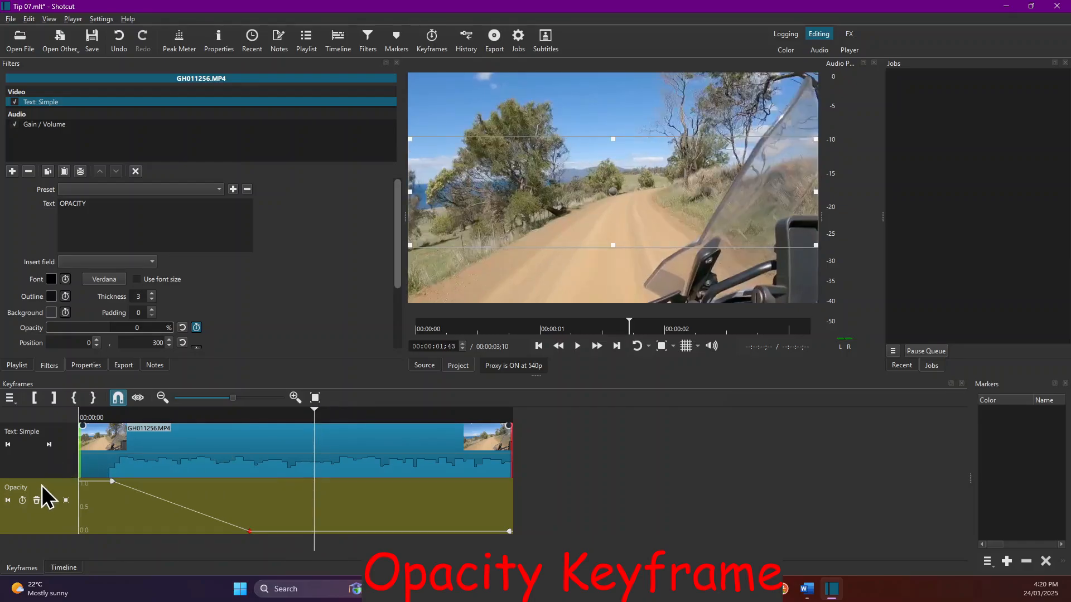
{"action": "left_click", "coordinate": [23, 500]}
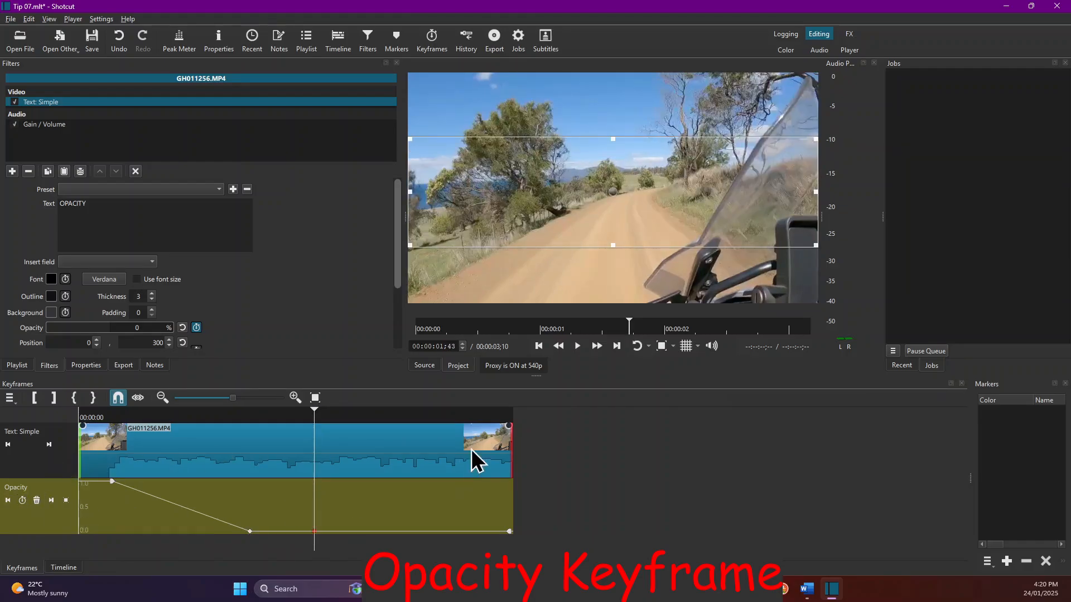
Set the text's opacity to 100% at 00:00:02;31 and play the fade-out and fade-in from near the start
{"action": "left_click", "coordinate": [425, 414]}
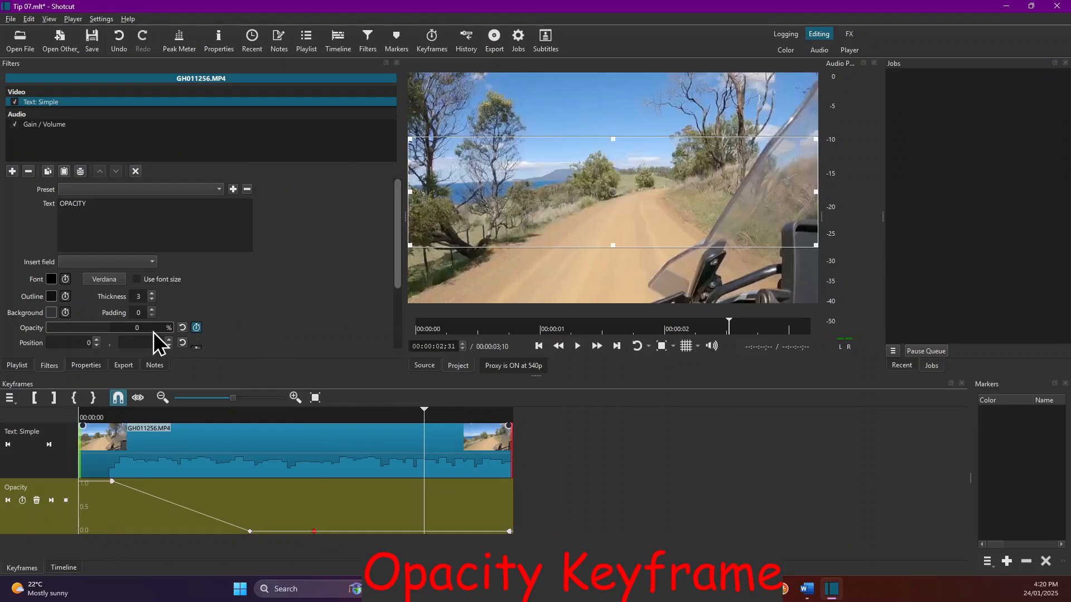
{"action": "left_click", "coordinate": [113, 326]}
{"action": "type", "text": "100"}
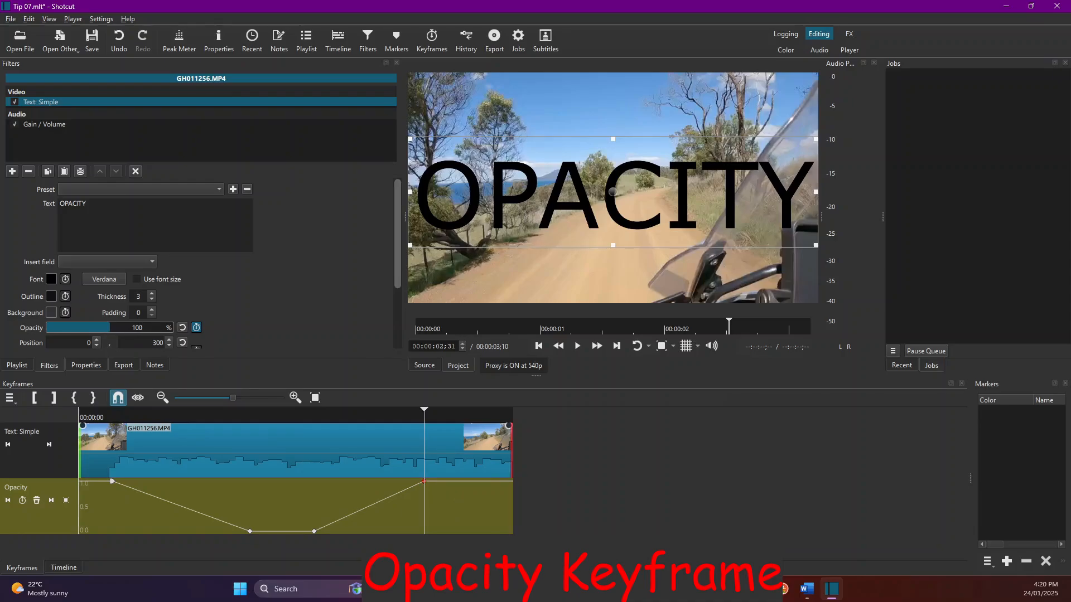
{"action": "left_click", "coordinate": [92, 417]}
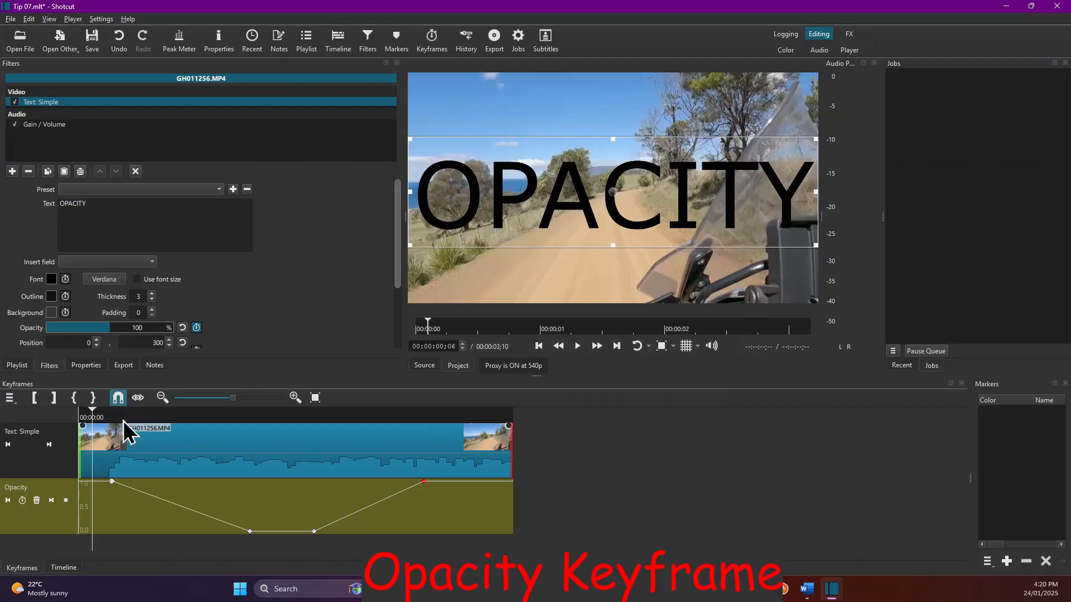
{"action": "left_click", "coordinate": [577, 346]}
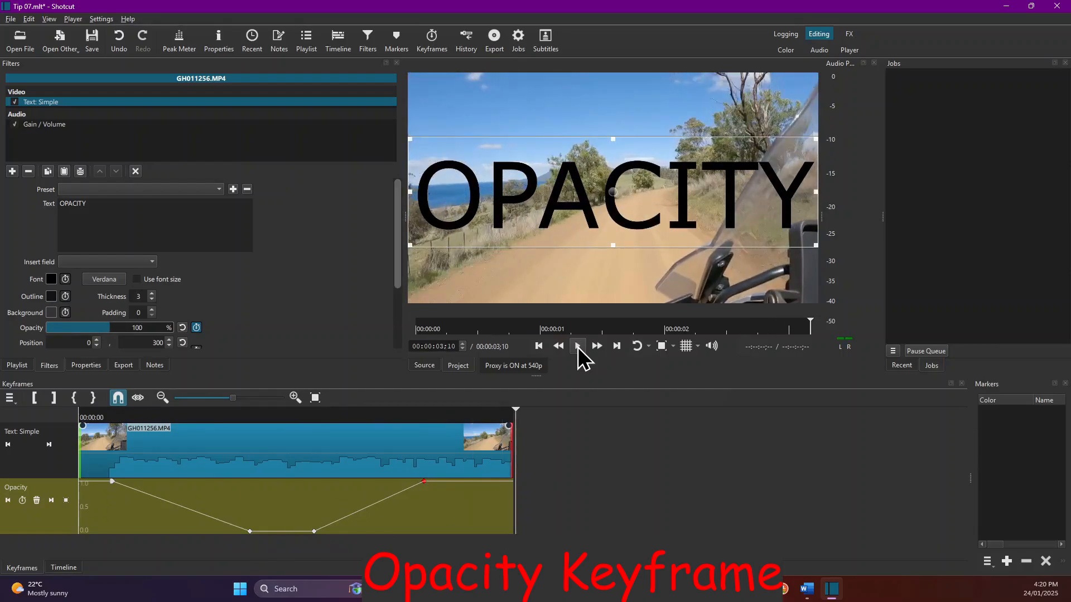
{"action": "left_click", "coordinate": [577, 347]}
{"action": "left_click", "coordinate": [579, 346]}
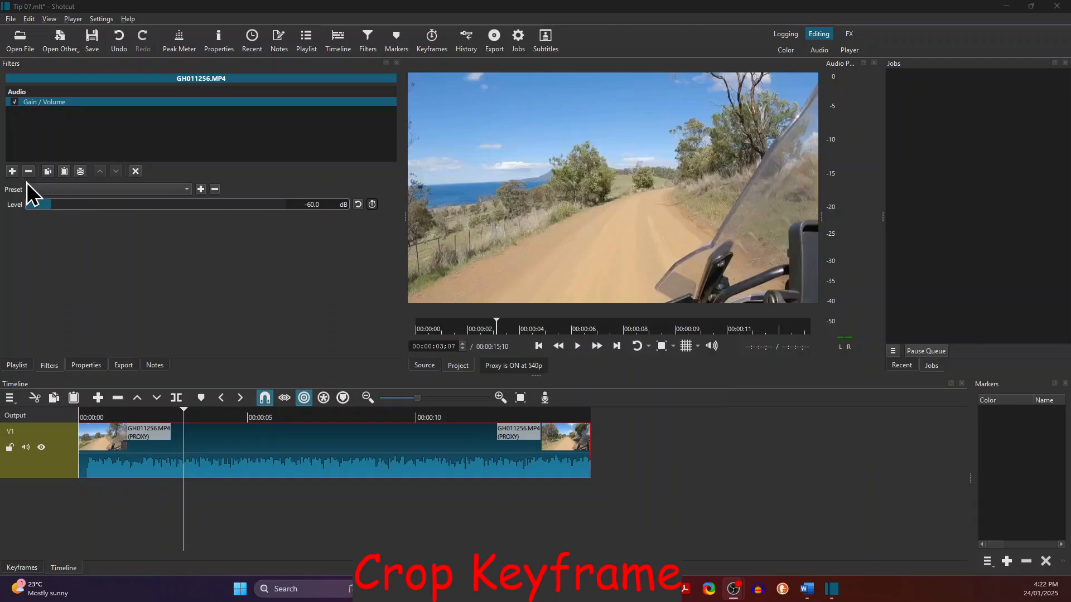
Add a Crop: Rectangle filter to the clip and turn on keyframes for its position and size at 00:00:03;07
{"action": "left_click", "coordinate": [12, 171]}
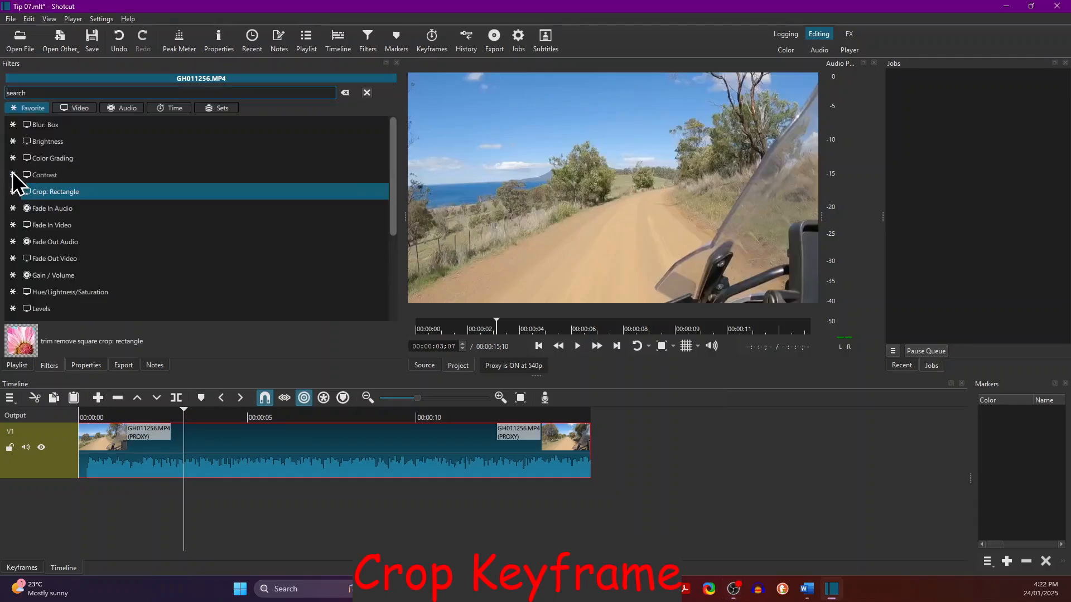
{"action": "left_click", "coordinate": [65, 192]}
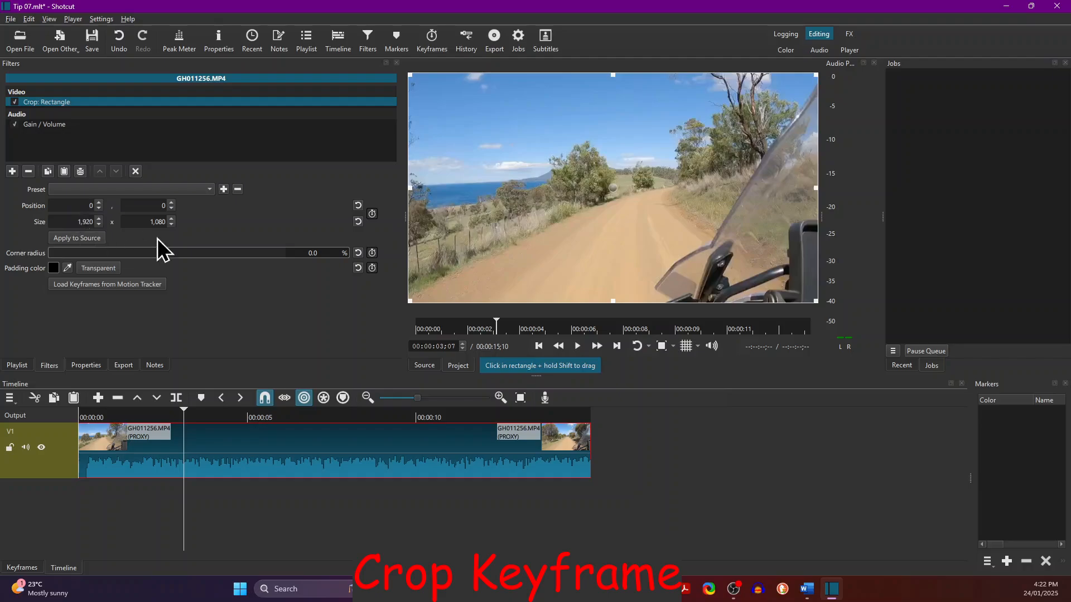
{"action": "left_click", "coordinate": [372, 215]}
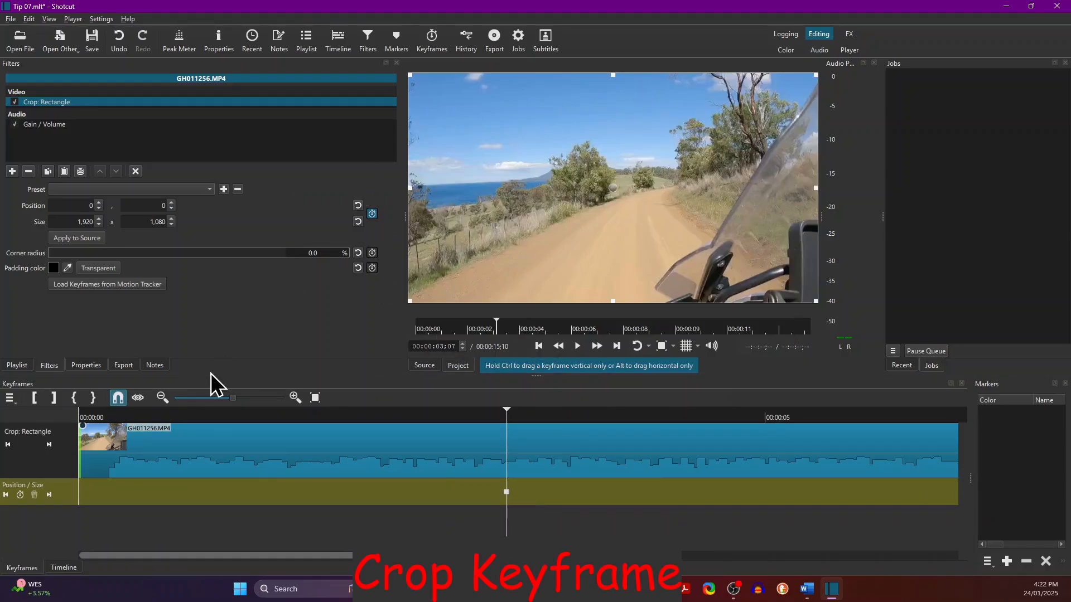
At 00:00:04;59, shrink the crop rectangle into the frame's upper-right corner, about 736 x 574, and return to an earlier point
{"action": "left_click_drag", "start_coordinate": [209, 560], "coordinate": [329, 560]}
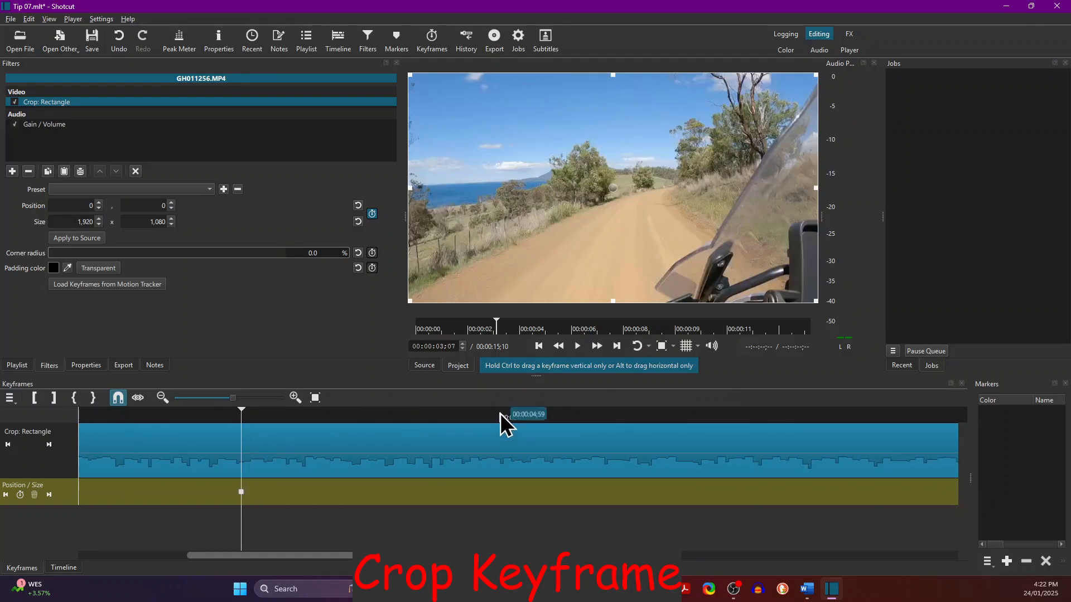
{"action": "left_click", "coordinate": [500, 414]}
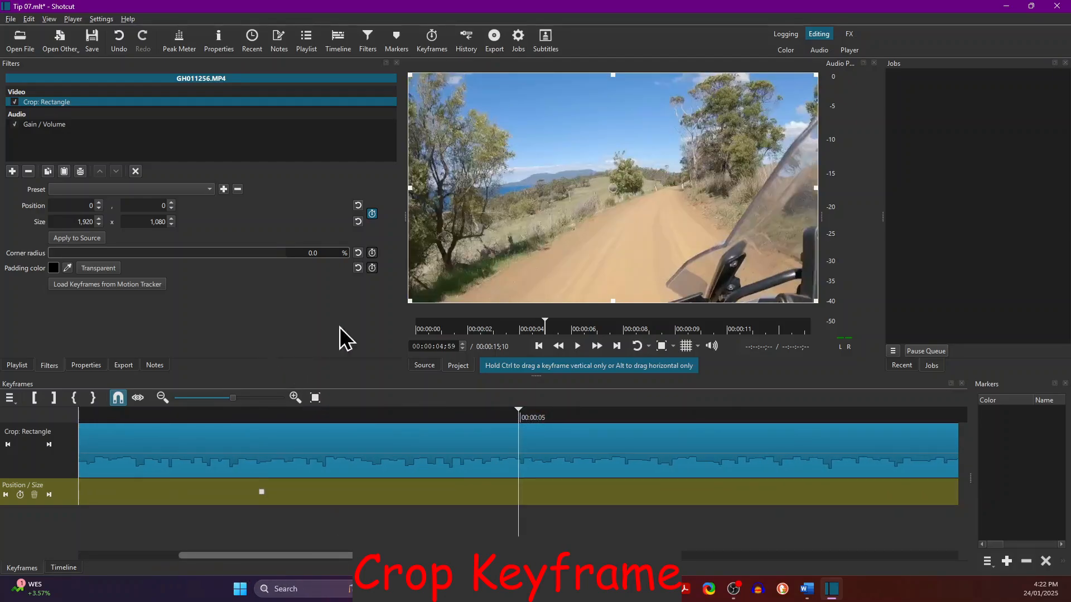
{"action": "left_click_drag", "start_coordinate": [411, 303], "coordinate": [670, 191]}
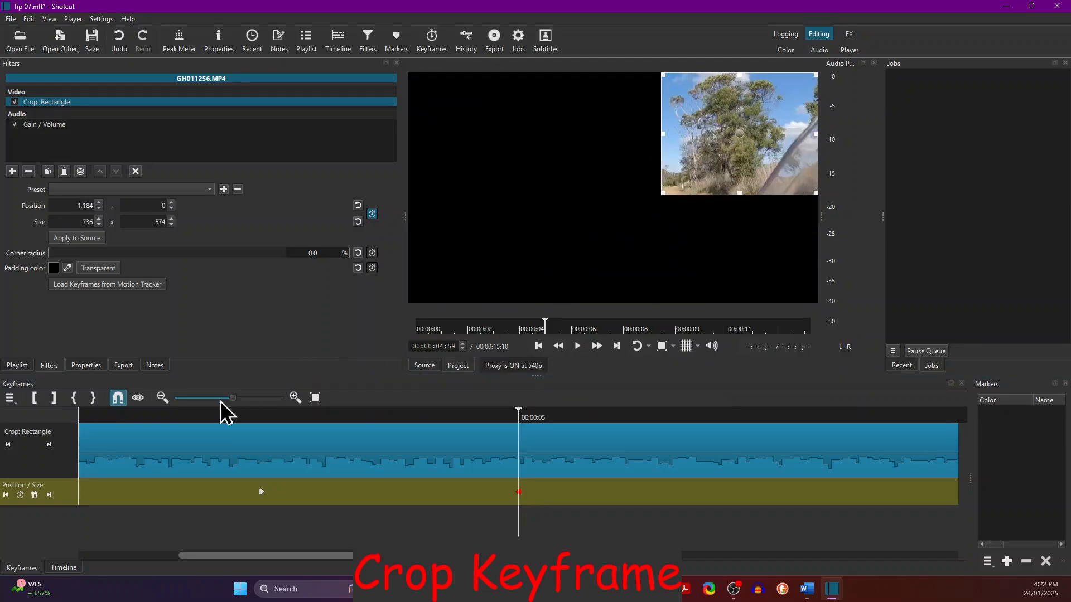
{"action": "left_click", "coordinate": [177, 416]}
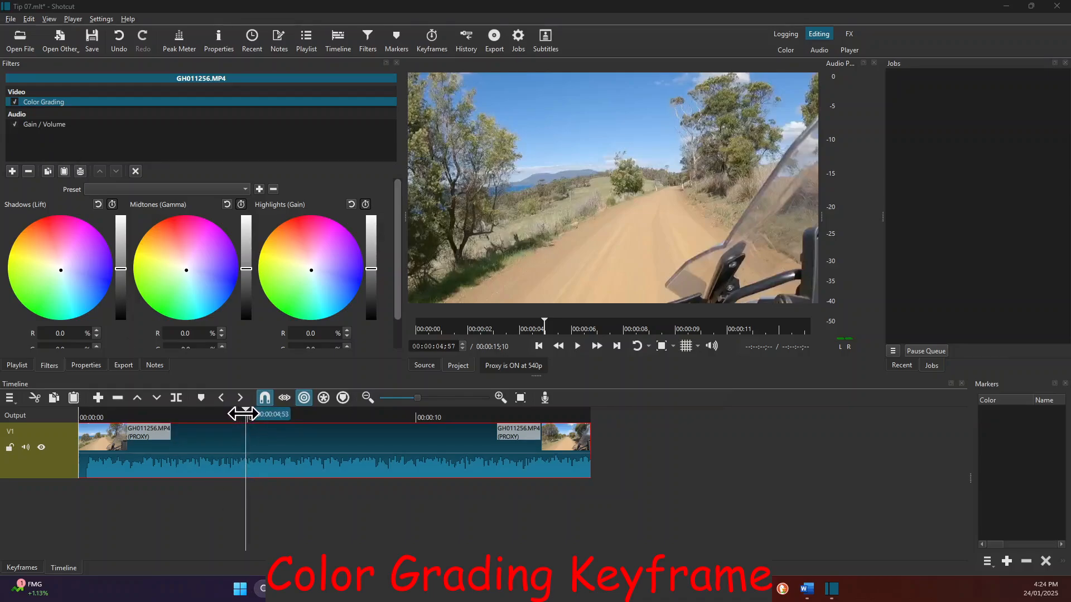
Turn on keyframes for the Color Grading filter's Shadows (Lift) at 00:00:04;58
{"action": "left_click", "coordinate": [246, 413]}
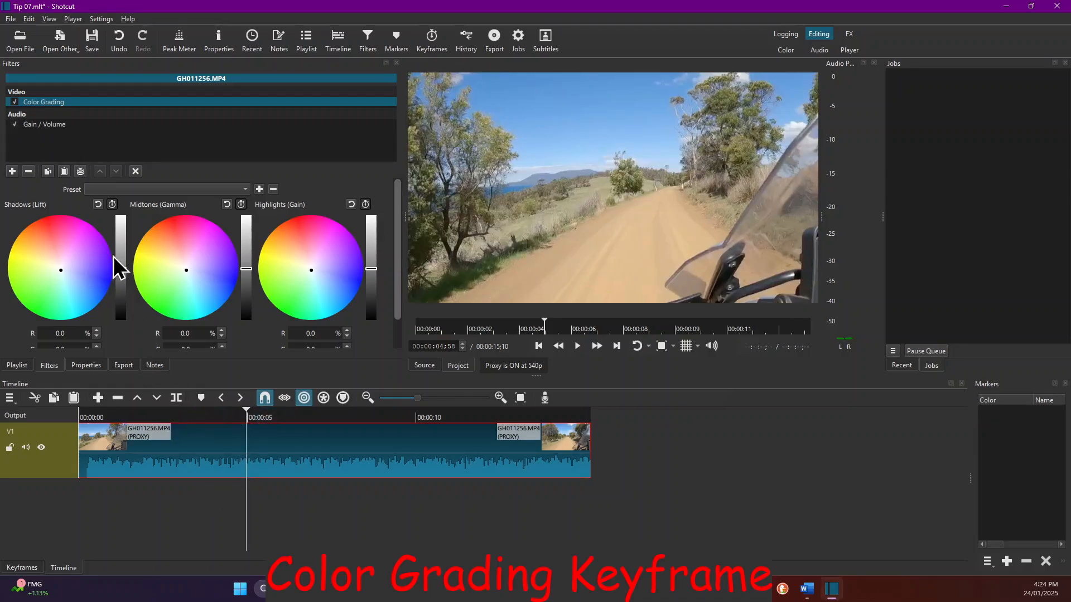
{"action": "left_click", "coordinate": [112, 205]}
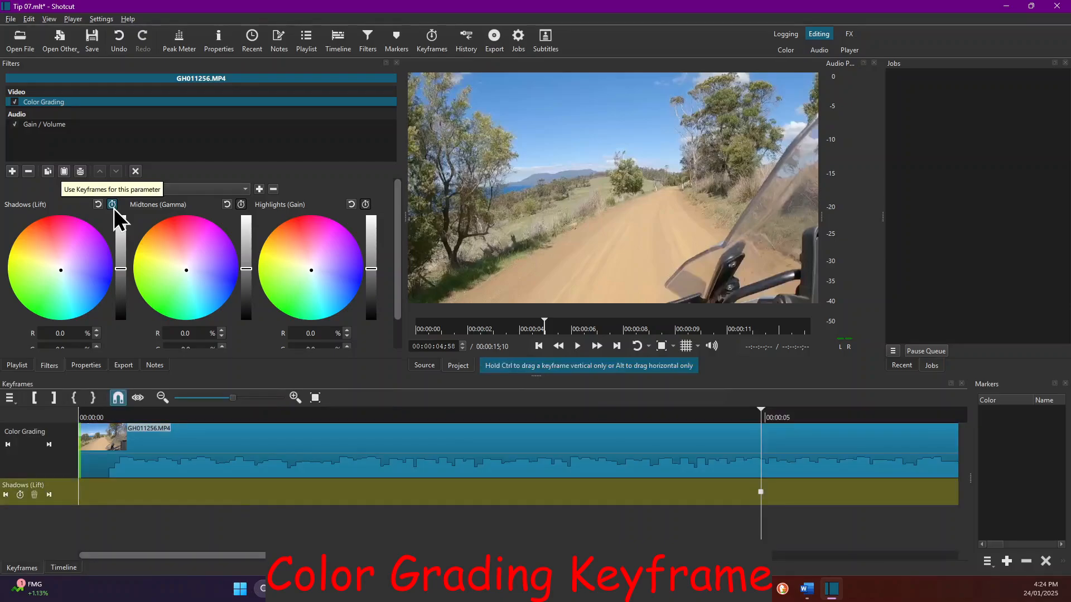
Lower the Shadows (Lift) level to about -44.6% at 00:00:09;59 and play the grading change from about 00:00:04;08
{"action": "left_click_drag", "start_coordinate": [190, 557], "coordinate": [318, 558]}
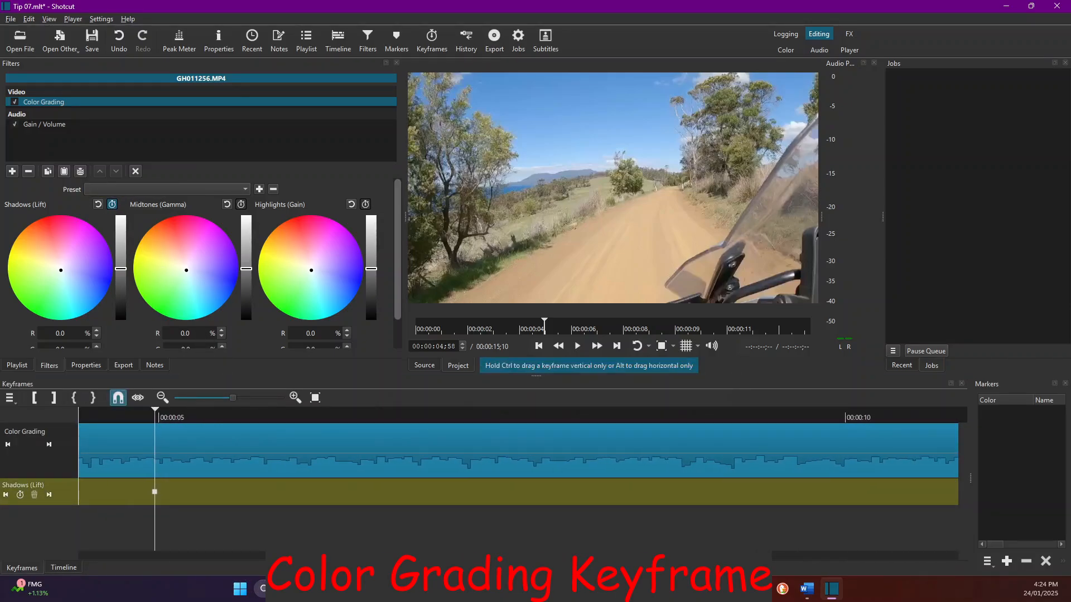
{"action": "left_click", "coordinate": [847, 423]}
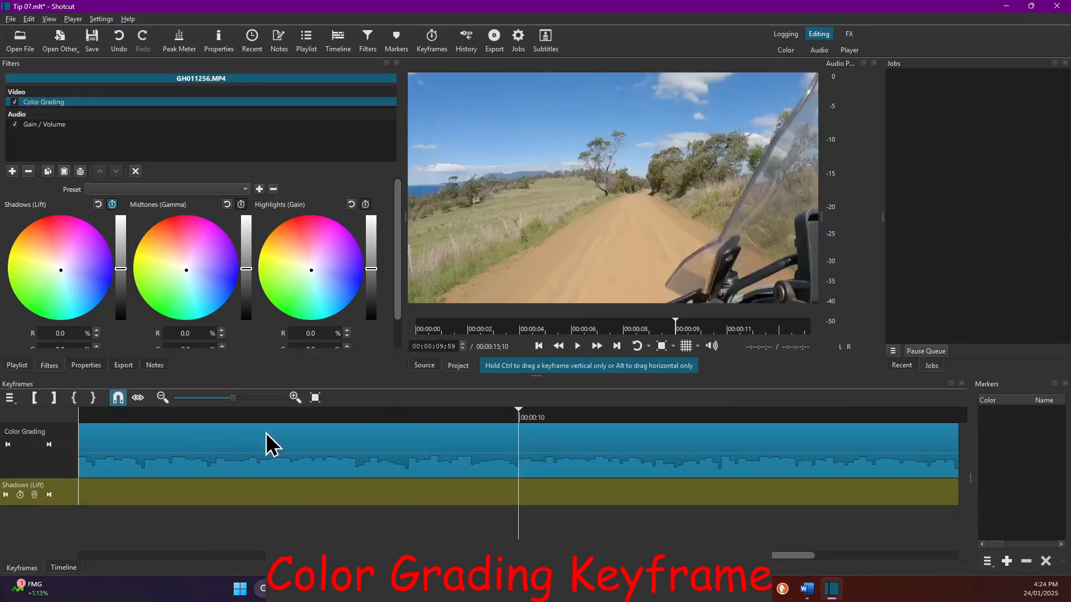
{"action": "left_click", "coordinate": [315, 397]}
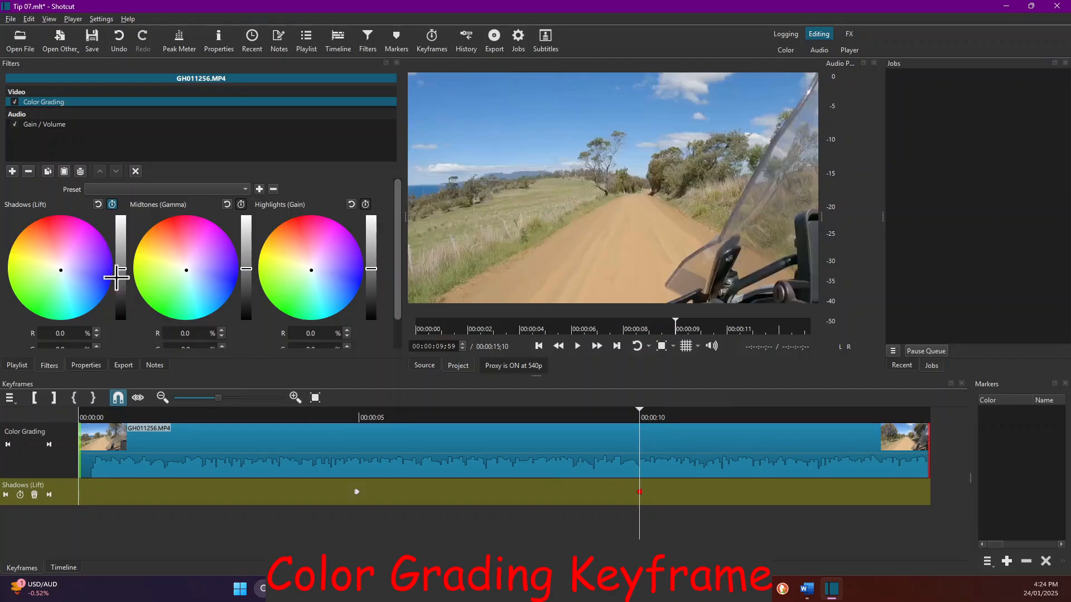
{"action": "left_click_drag", "start_coordinate": [121, 277], "coordinate": [118, 292]}
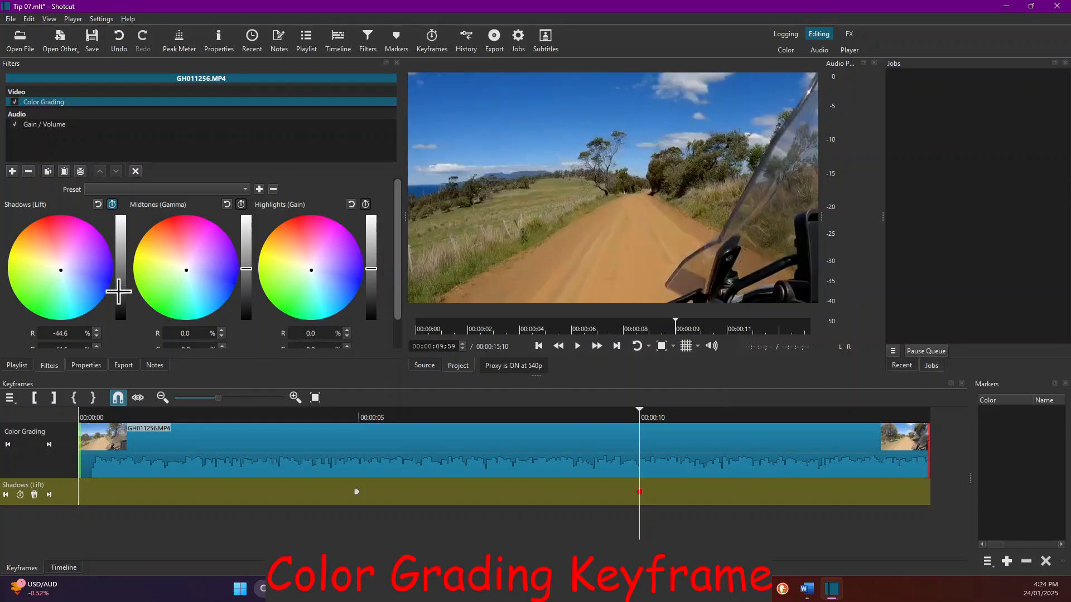
{"action": "left_click", "coordinate": [310, 416]}
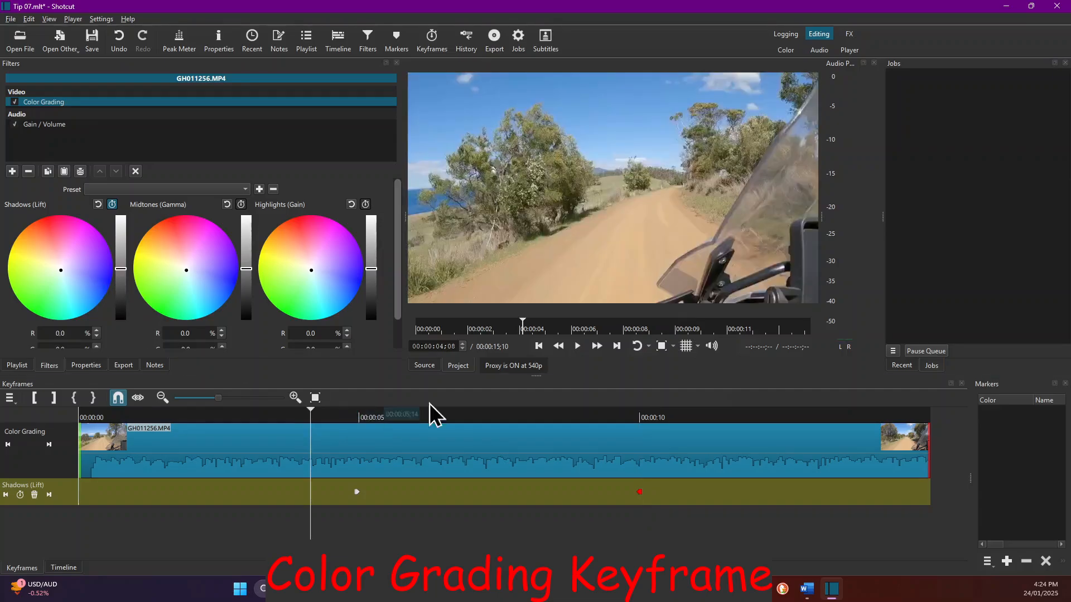
{"action": "left_click", "coordinate": [578, 348]}
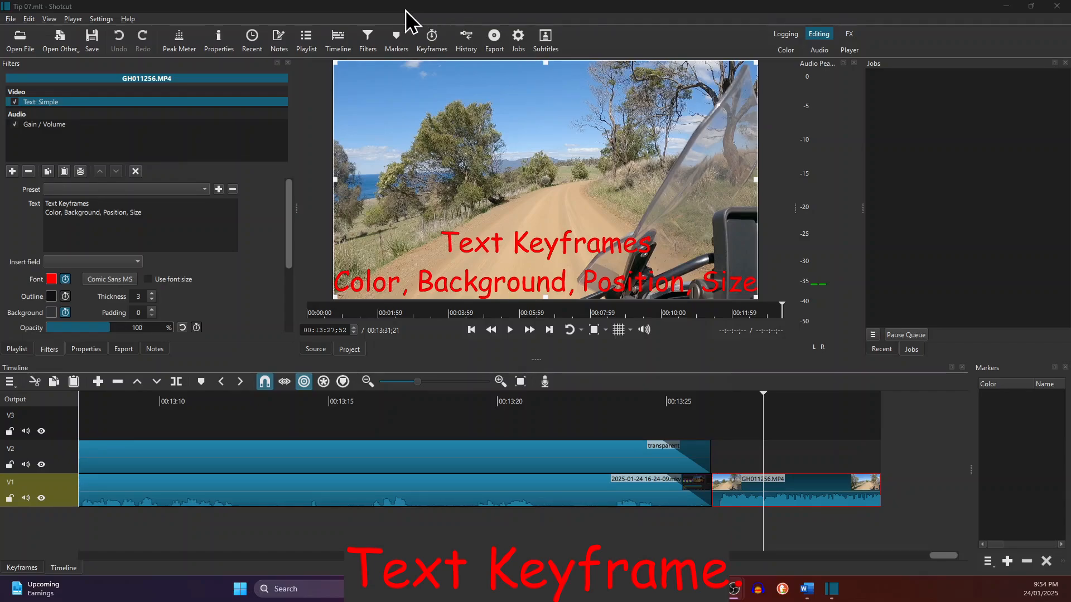
Apply the (defaults) preset to the Text: Simple filter
{"action": "left_click", "coordinate": [204, 192]}
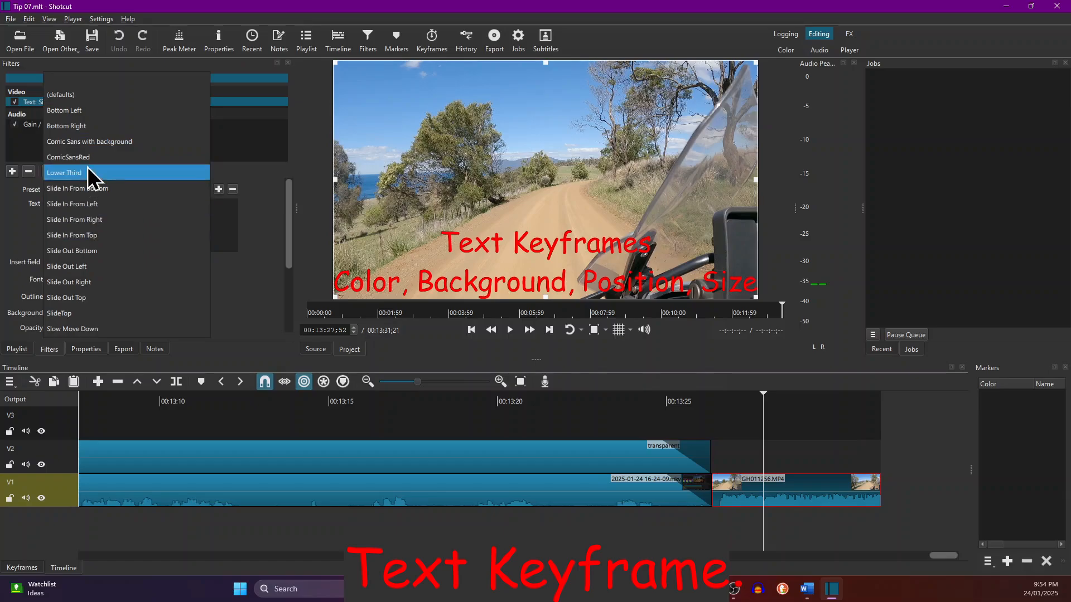
{"action": "left_click", "coordinate": [66, 99]}
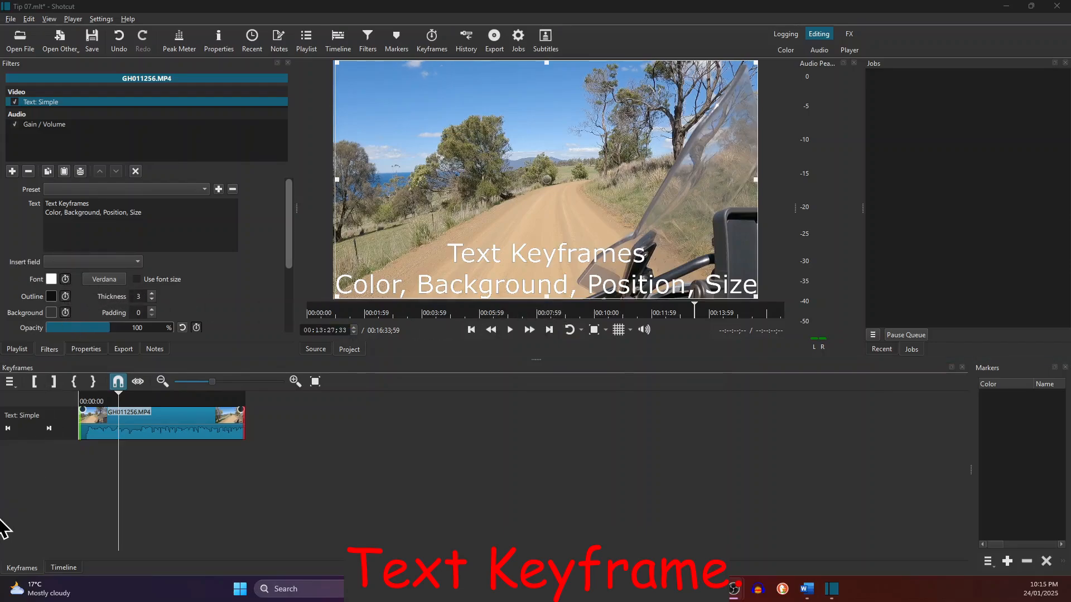
Turn on font color keyframes for the text at 00:13:27;33 and set the color to red, #ff0000
{"action": "left_click", "coordinate": [21, 571]}
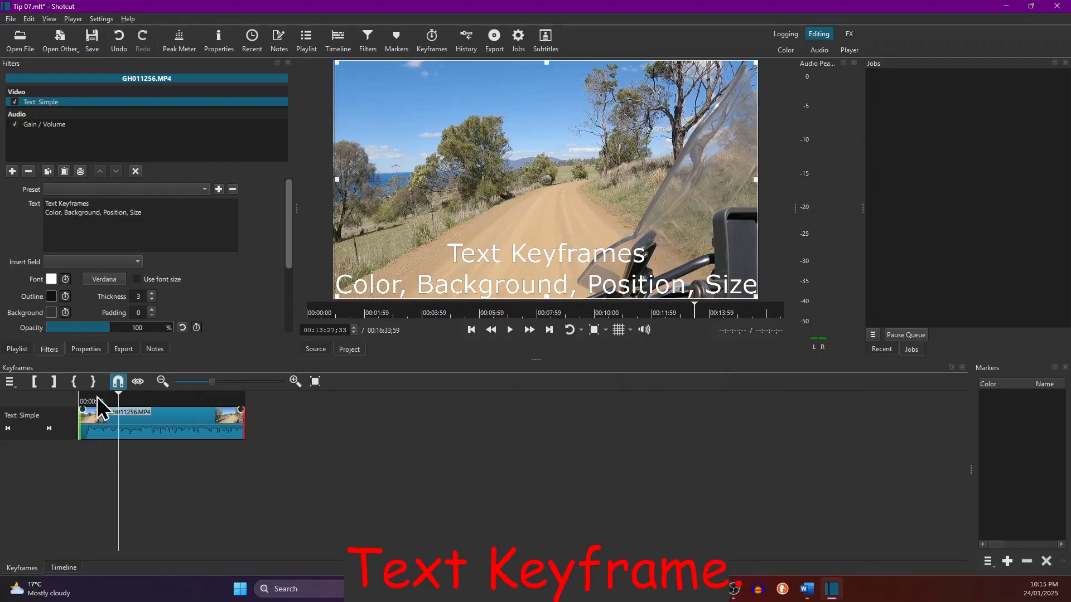
{"action": "left_click", "coordinate": [67, 282]}
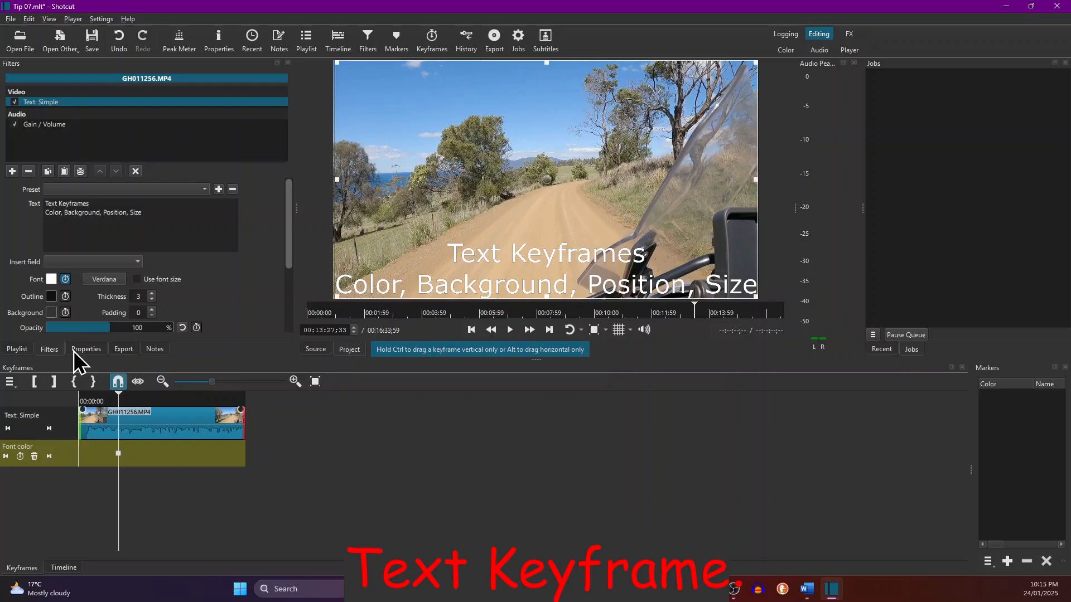
{"action": "left_click", "coordinate": [50, 280]}
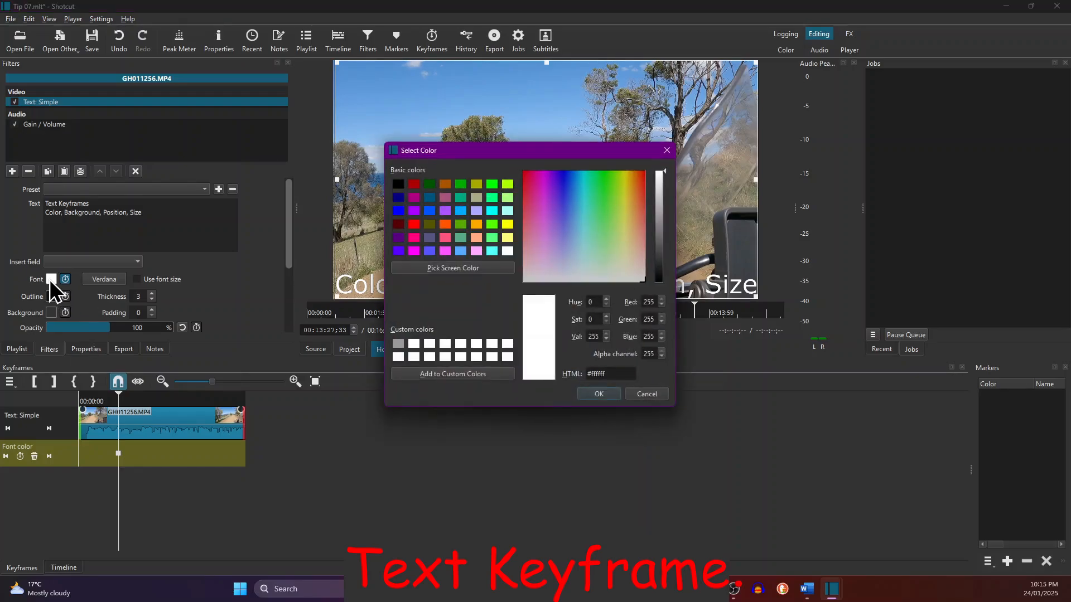
{"action": "left_click", "coordinate": [416, 227]}
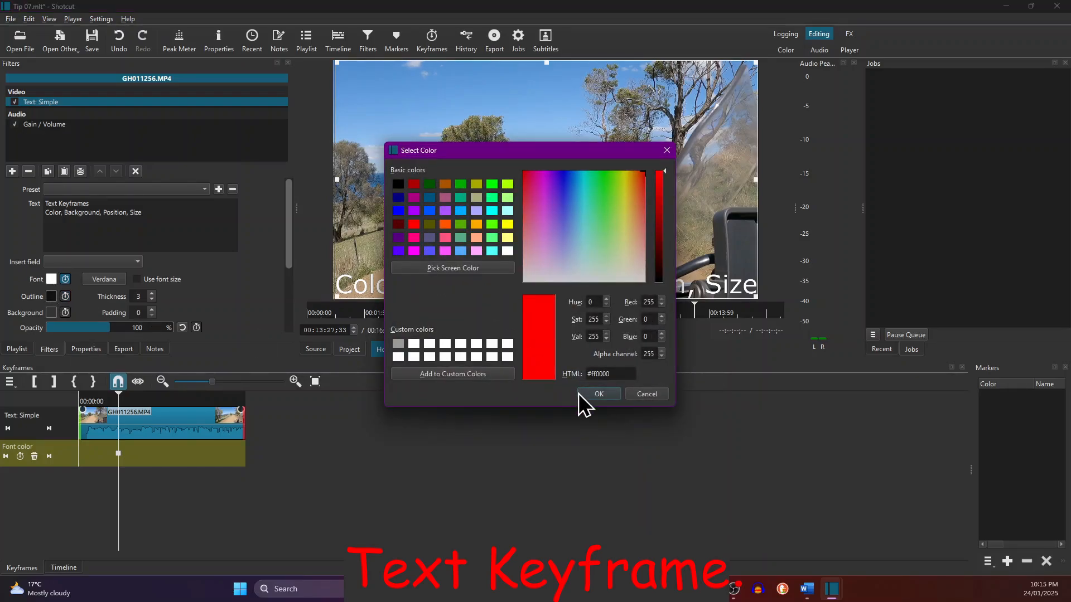
{"action": "left_click", "coordinate": [597, 393]}
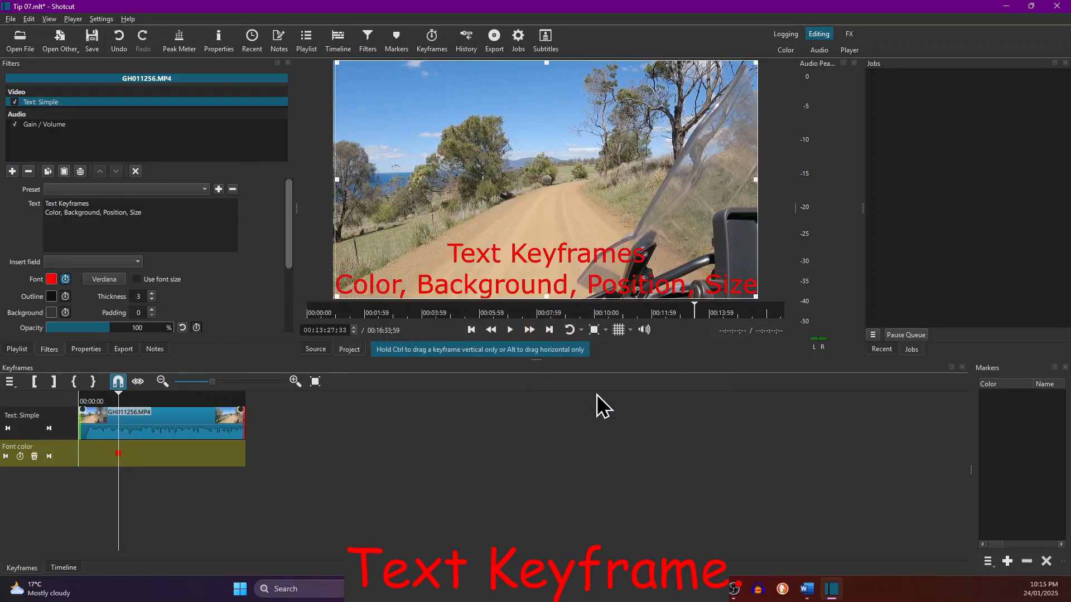
At 00:13:27;33, keyframe the text's background in pink, #ff55ff, and turn on keyframes for its position and size
{"action": "left_click", "coordinate": [64, 313]}
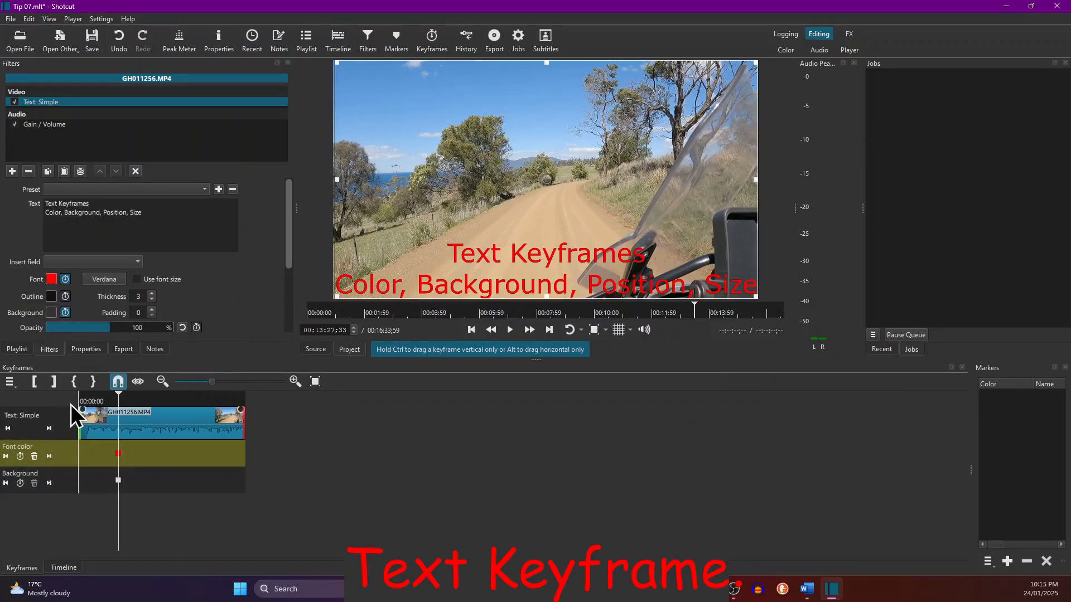
{"action": "left_click", "coordinate": [52, 313]}
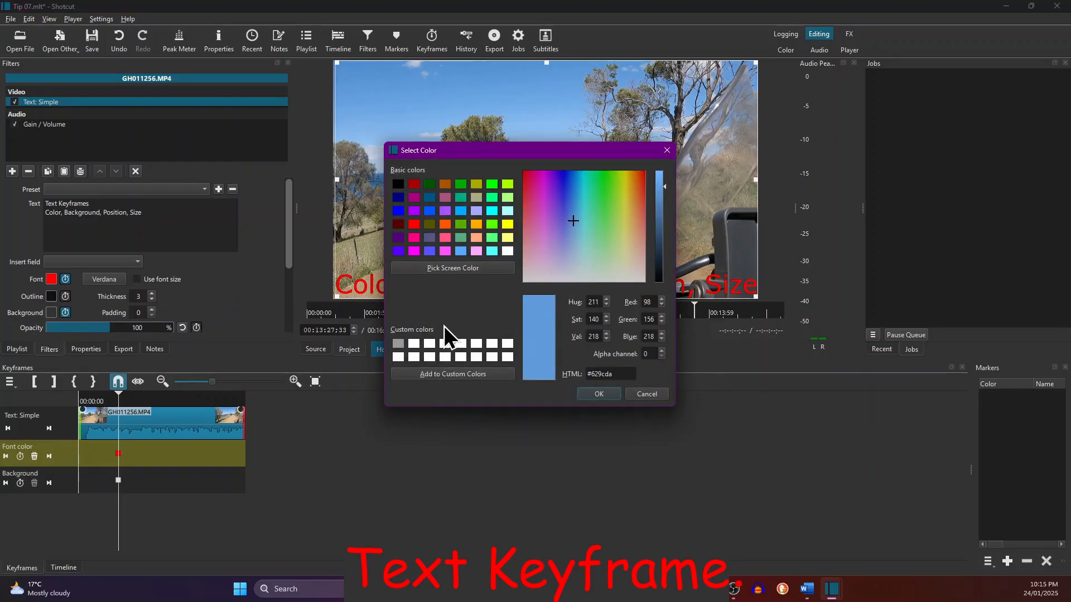
{"action": "left_click", "coordinate": [446, 252]}
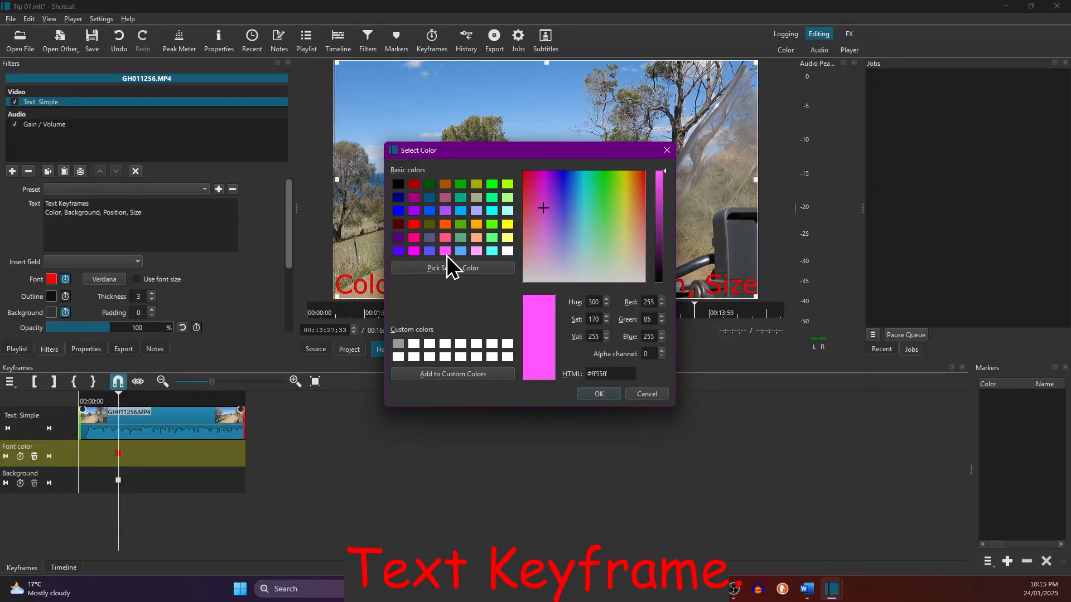
{"action": "left_click", "coordinate": [597, 396]}
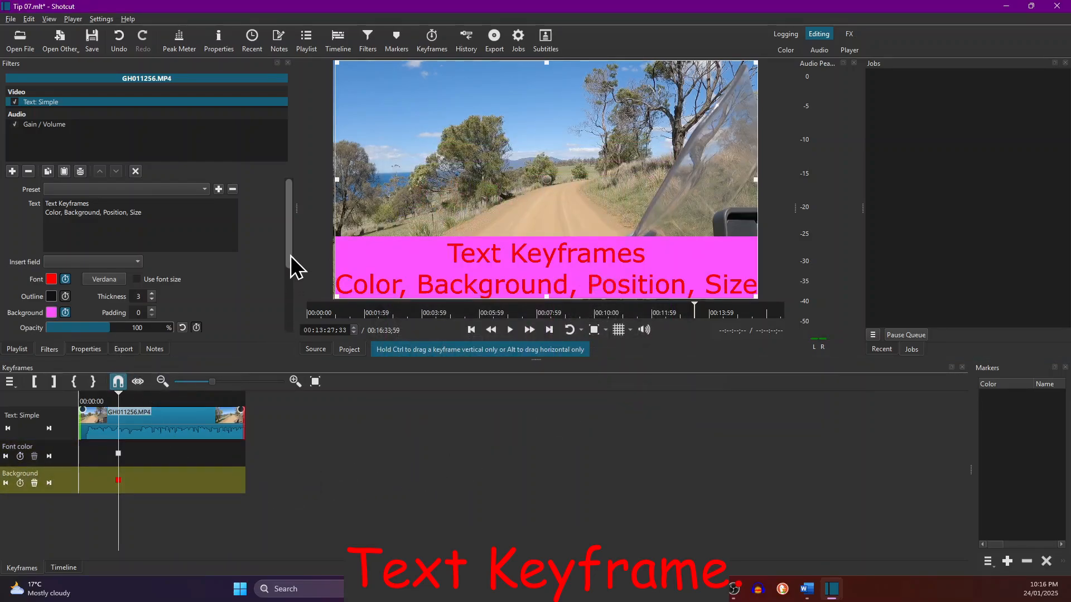
{"action": "scroll", "coordinate": [285, 276], "scroll_direction": "down", "scroll_amount": 5}
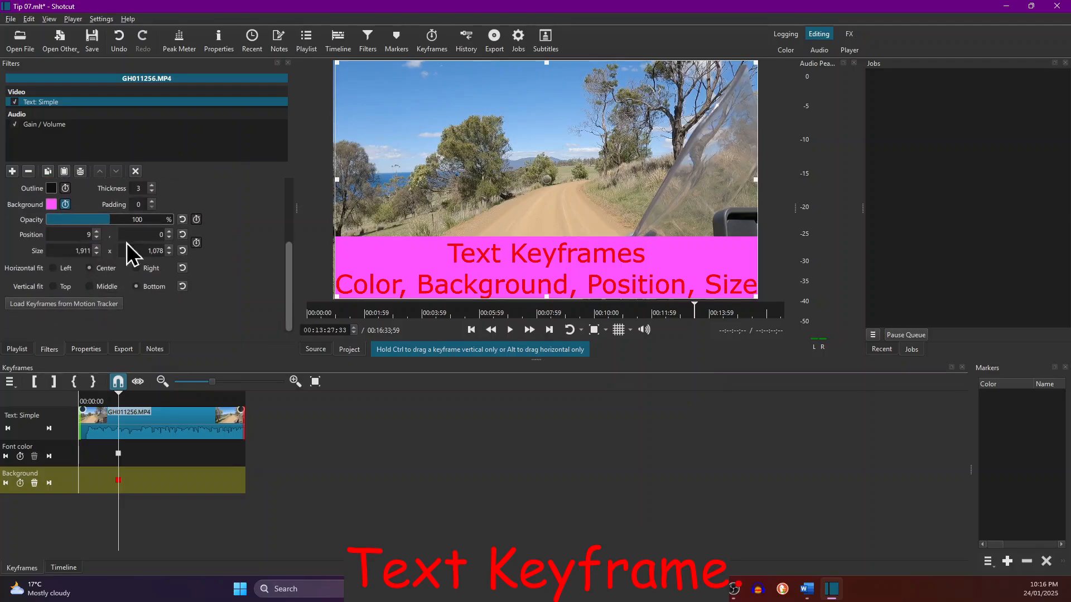
{"action": "left_click", "coordinate": [196, 243]}
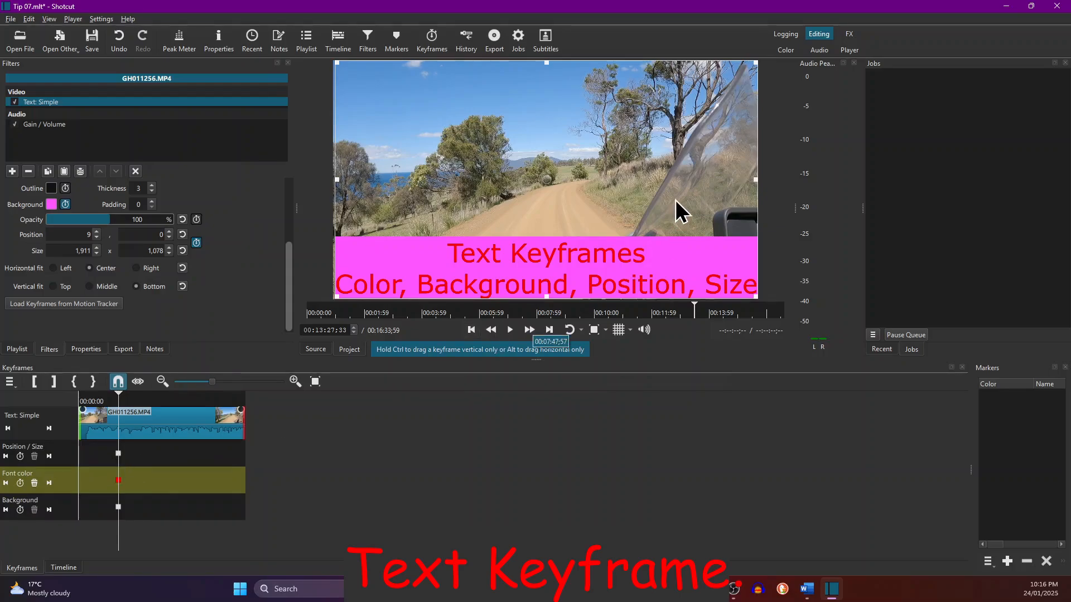
Set the text's font color to dark blue, #00007f, at 00:13:29;13
{"action": "left_click", "coordinate": [175, 400]}
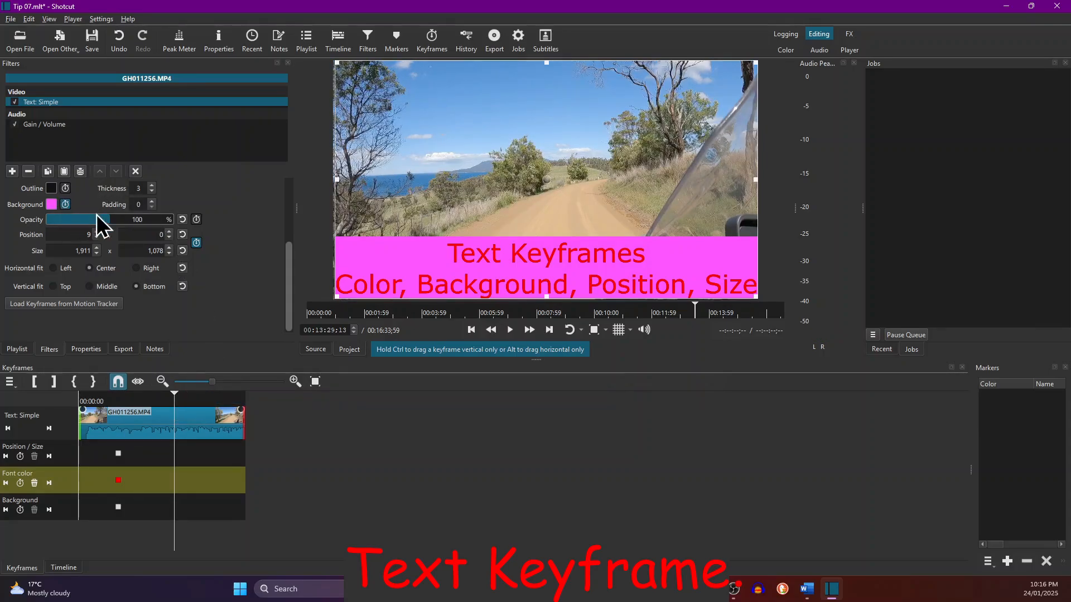
{"action": "left_click_drag", "start_coordinate": [289, 258], "coordinate": [289, 208]}
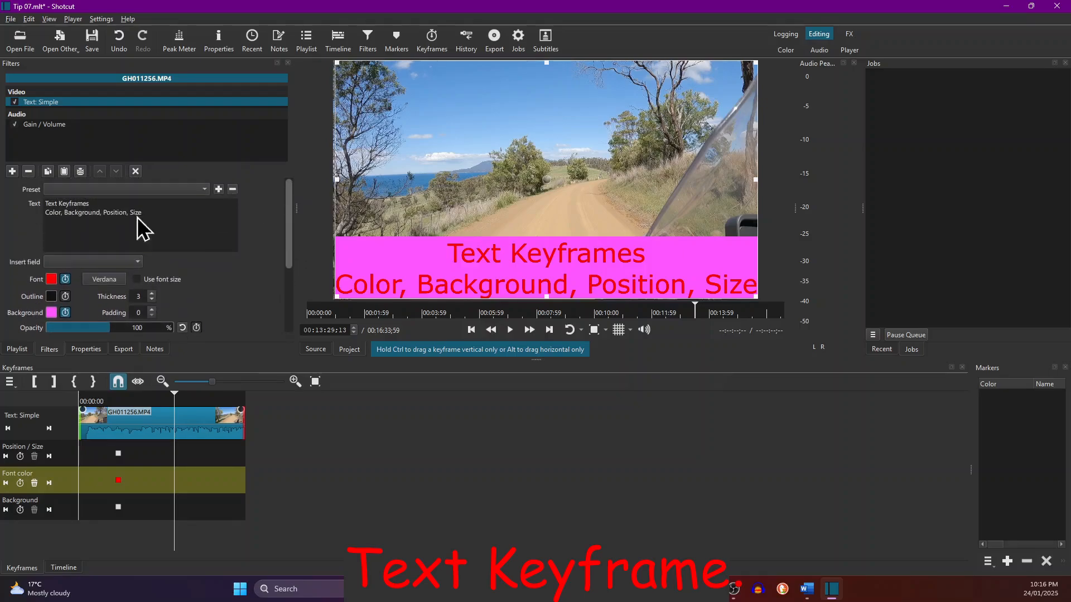
{"action": "left_click", "coordinate": [52, 280]}
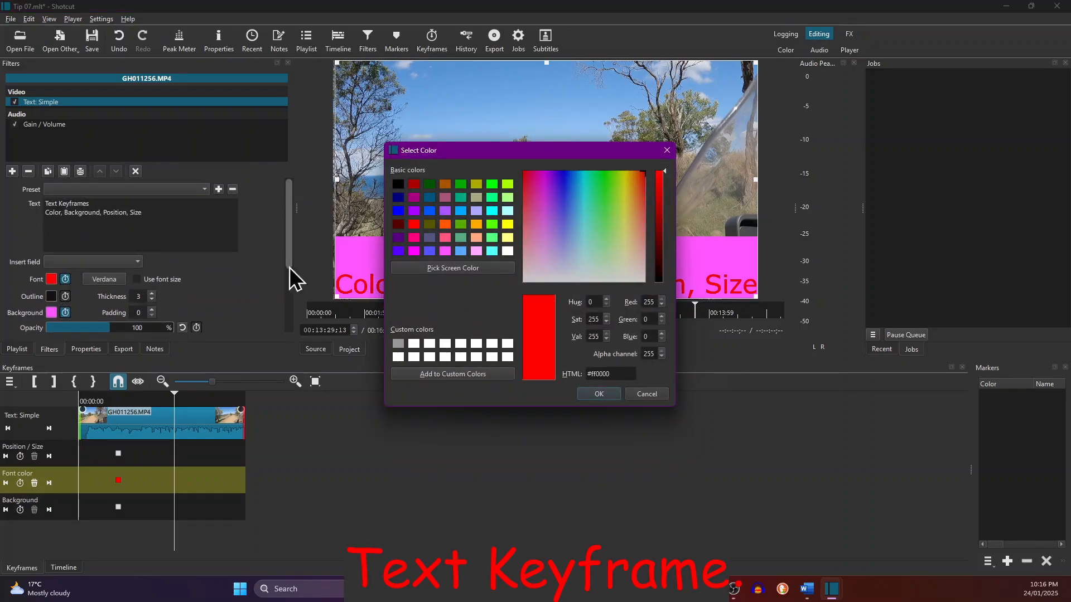
{"action": "left_click", "coordinate": [398, 198]}
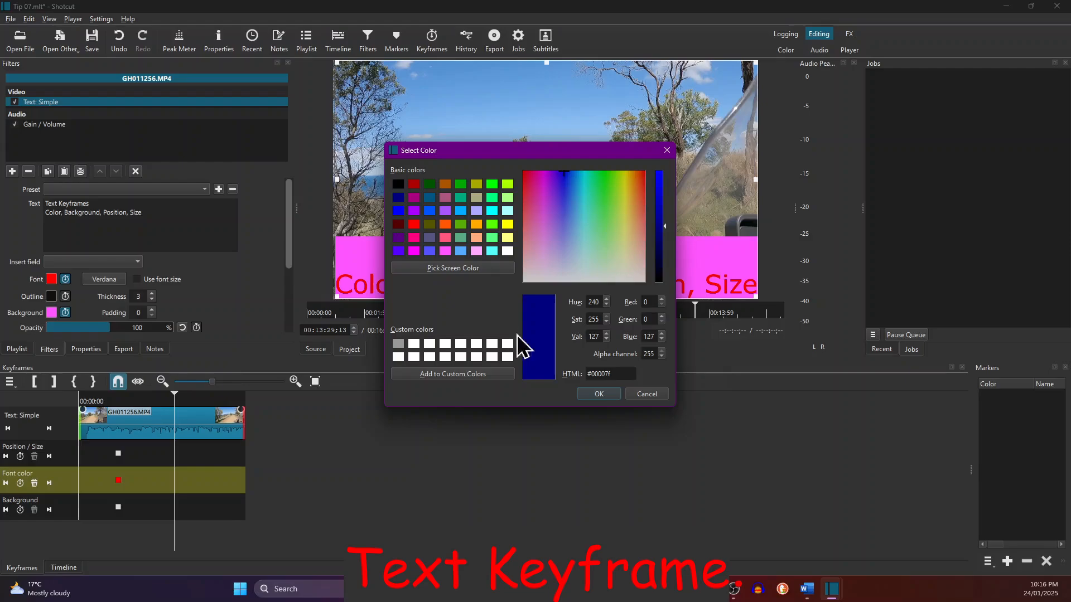
{"action": "left_click", "coordinate": [598, 395]}
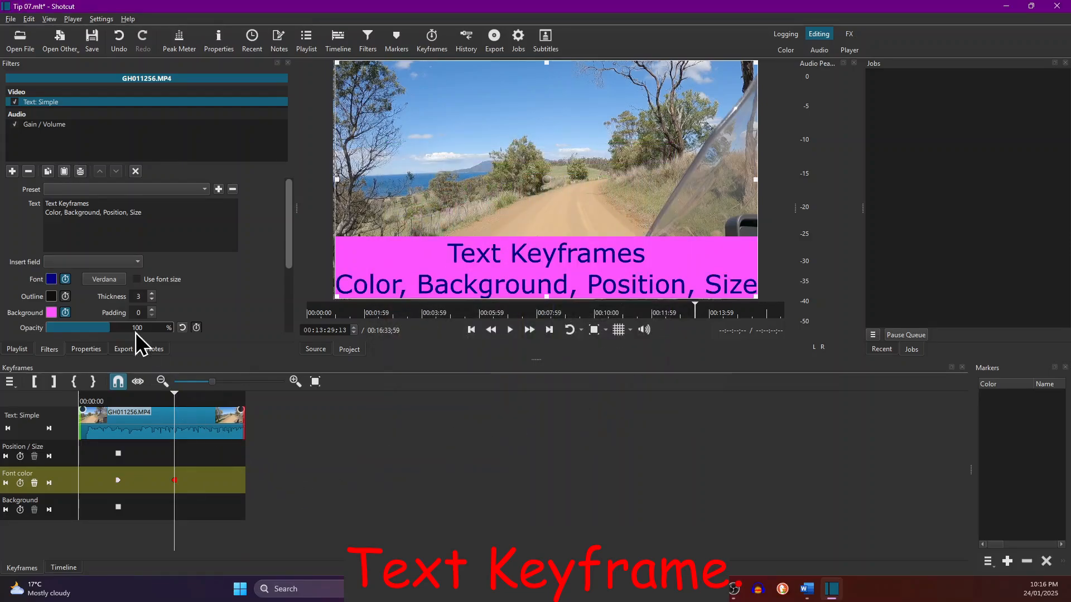
Set the text's background color at 00:13:29;13 to the sky blue sampled from the preview, #629ede
{"action": "left_click", "coordinate": [51, 313]}
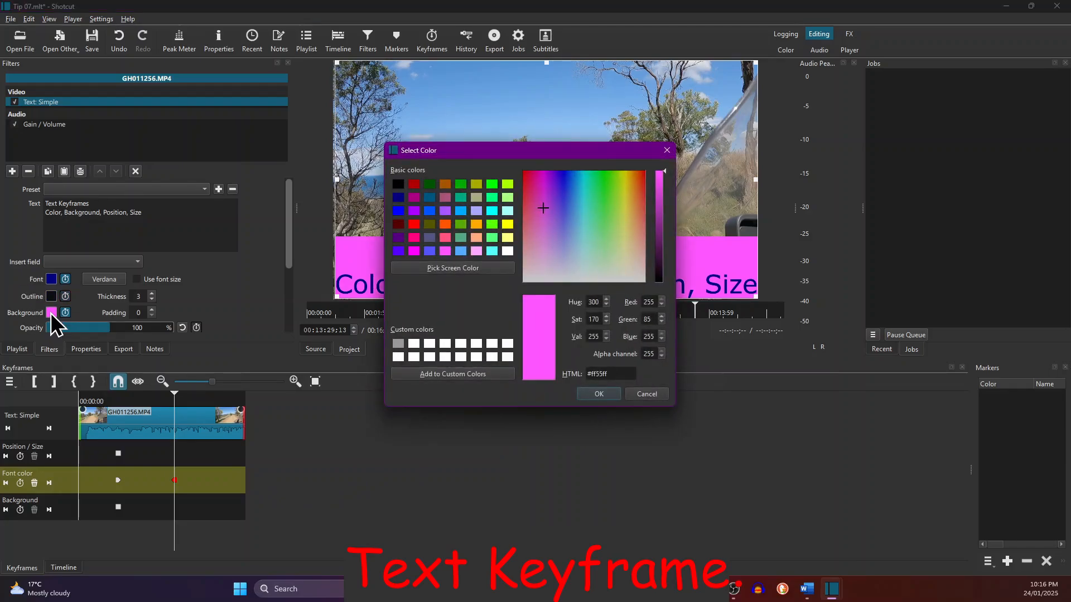
{"action": "left_click", "coordinate": [459, 269]}
{"action": "left_click", "coordinate": [553, 88]}
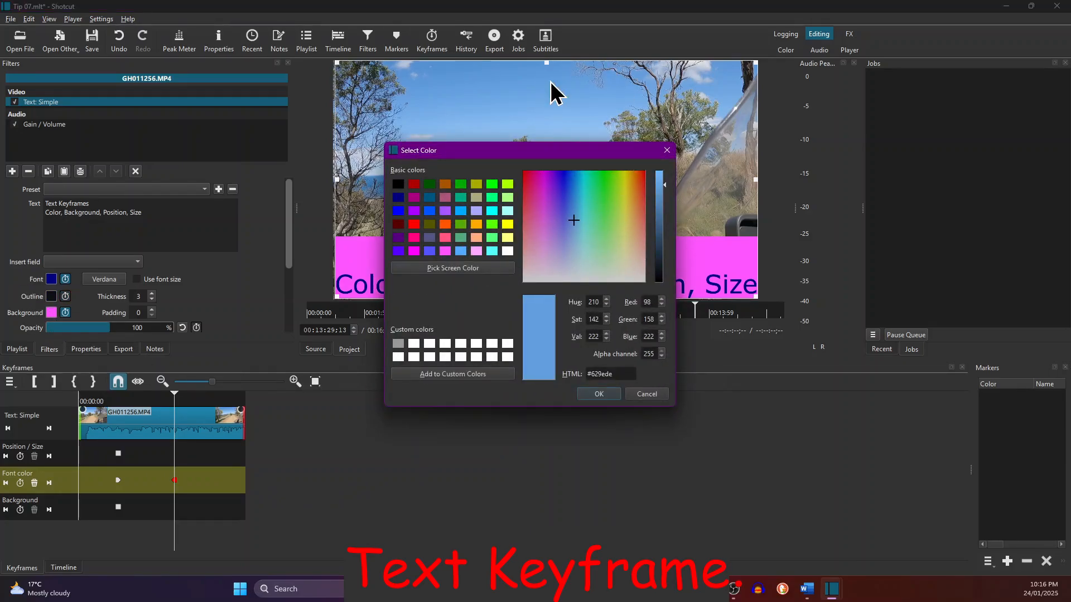
{"action": "left_click", "coordinate": [604, 393]}
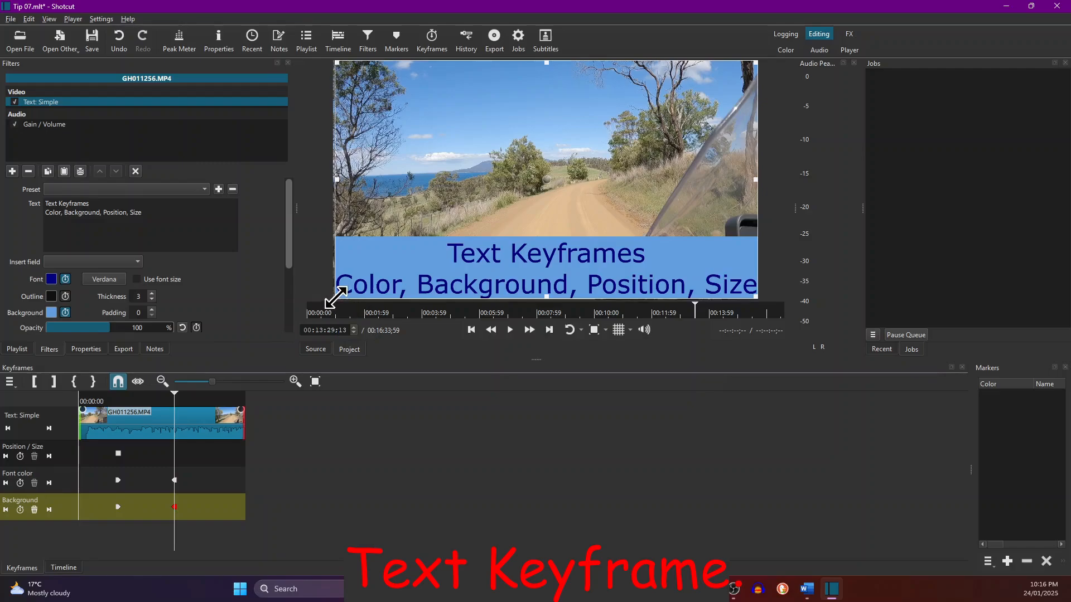
Shrink the text box into the video's upper-right corner at 00:13:29;13, about 778 x 114 in size at position 1142, 0
{"action": "left_click_drag", "start_coordinate": [336, 297], "coordinate": [595, 87]}
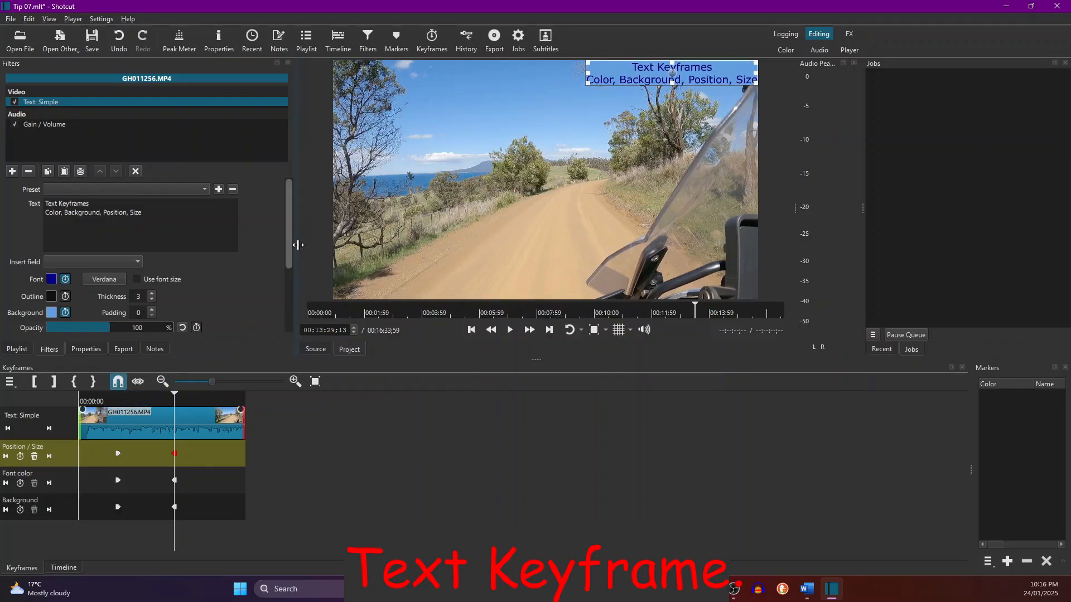
{"action": "left_click_drag", "start_coordinate": [292, 246], "coordinate": [276, 313]}
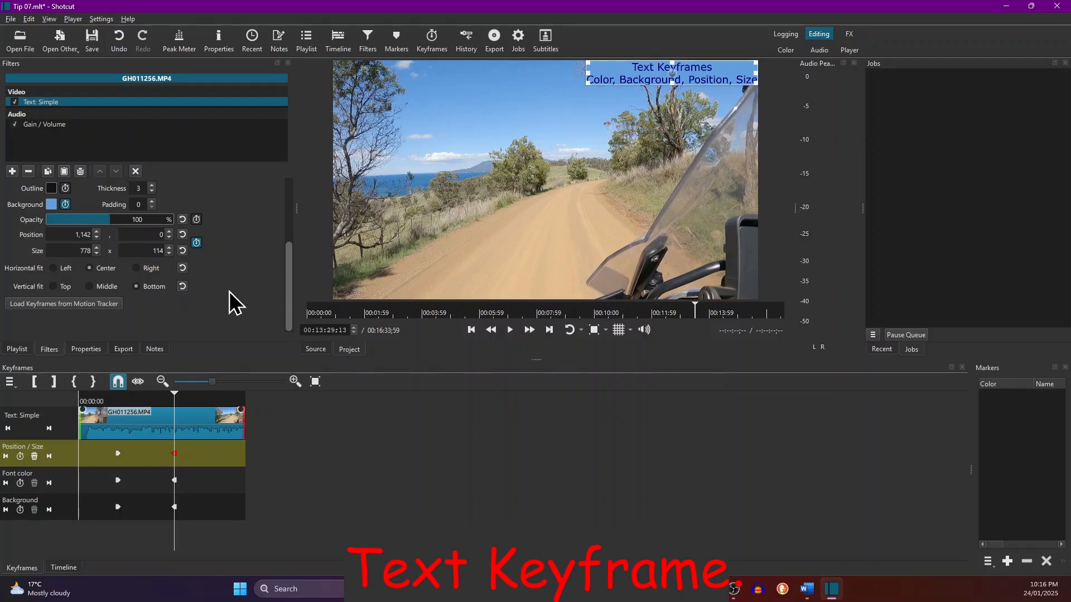
Play the clip from 00:13:26;52 to preview the animated text color, background, position and size
{"action": "left_click", "coordinate": [96, 415]}
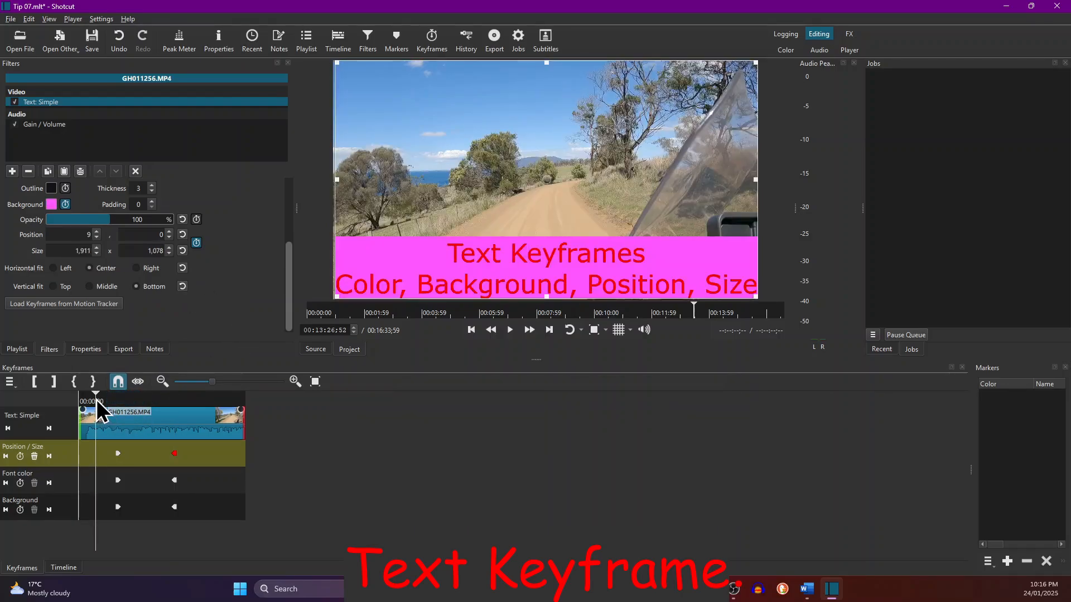
{"action": "left_click", "coordinate": [509, 330]}
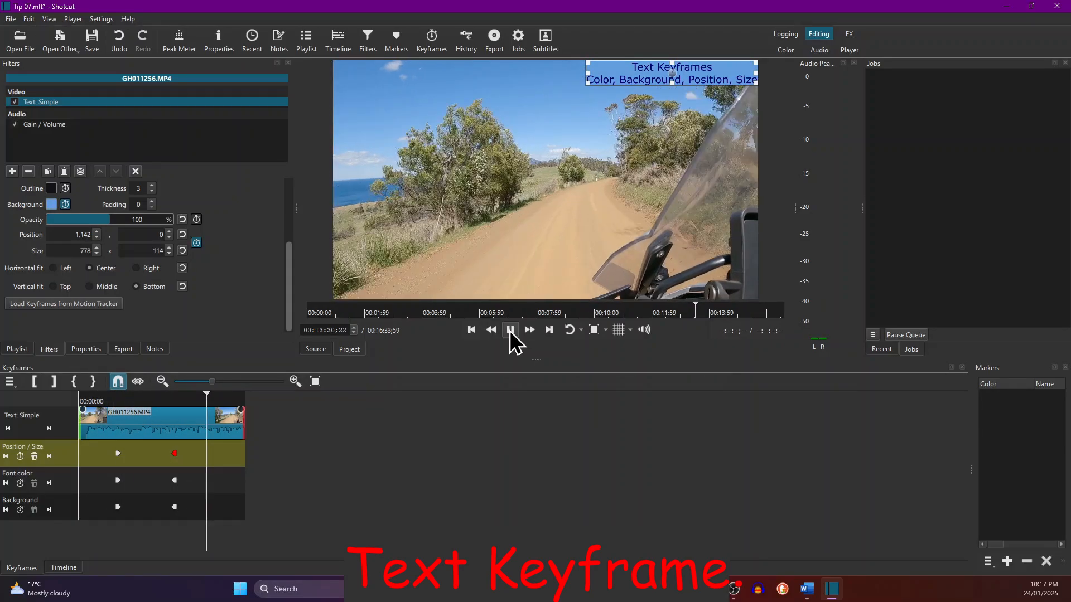
{"action": "left_click", "coordinate": [510, 330]}
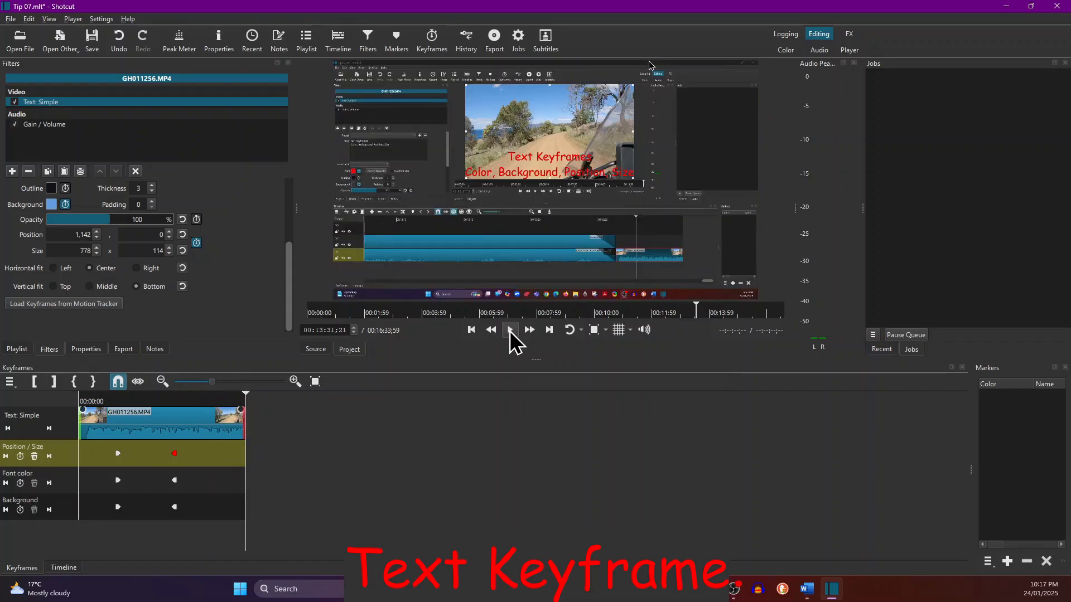
{"action": "scroll", "coordinate": [291, 274], "scroll_direction": "up", "scroll_amount": 1}
{"action": "left_click_drag", "start_coordinate": [291, 275], "coordinate": [272, 294]}
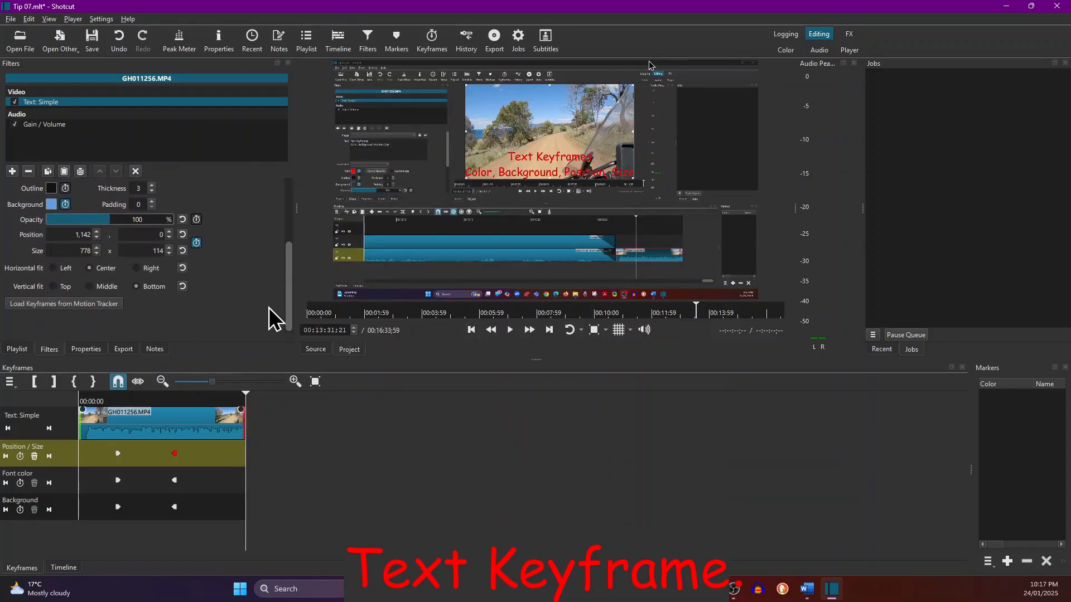